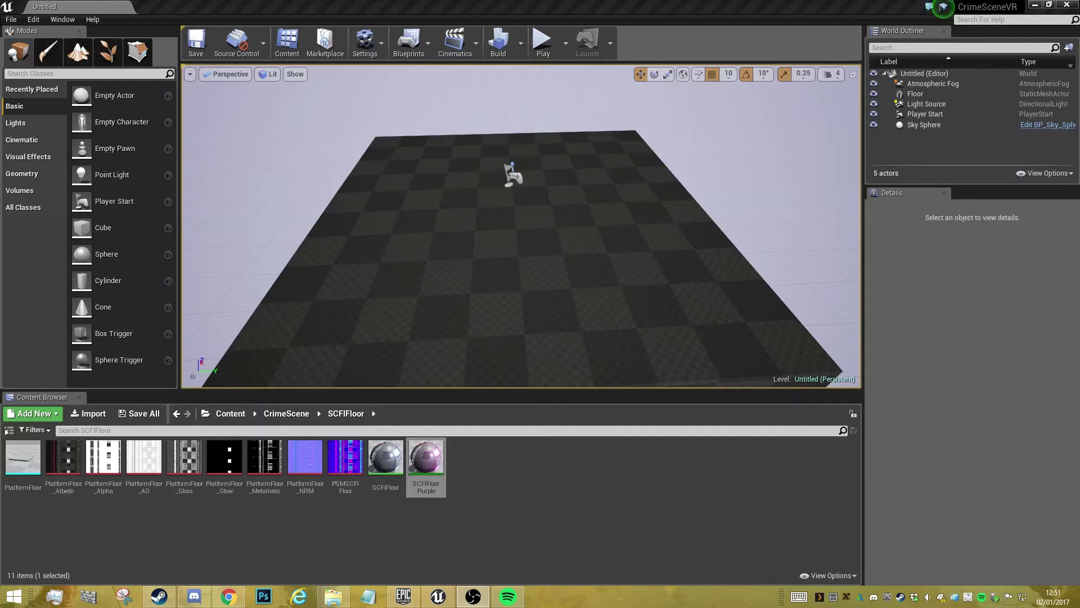
Step: Delete the default Floor mesh from the level
right_drag(540, 187, 527, 97)
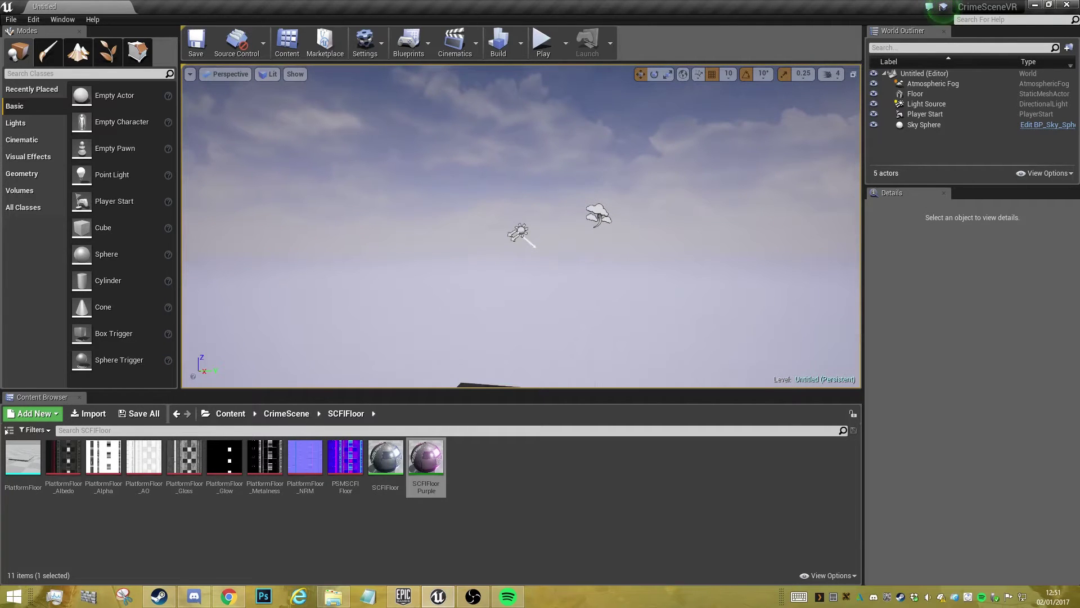
right_drag(545, 209, 577, 167)
click(624, 266)
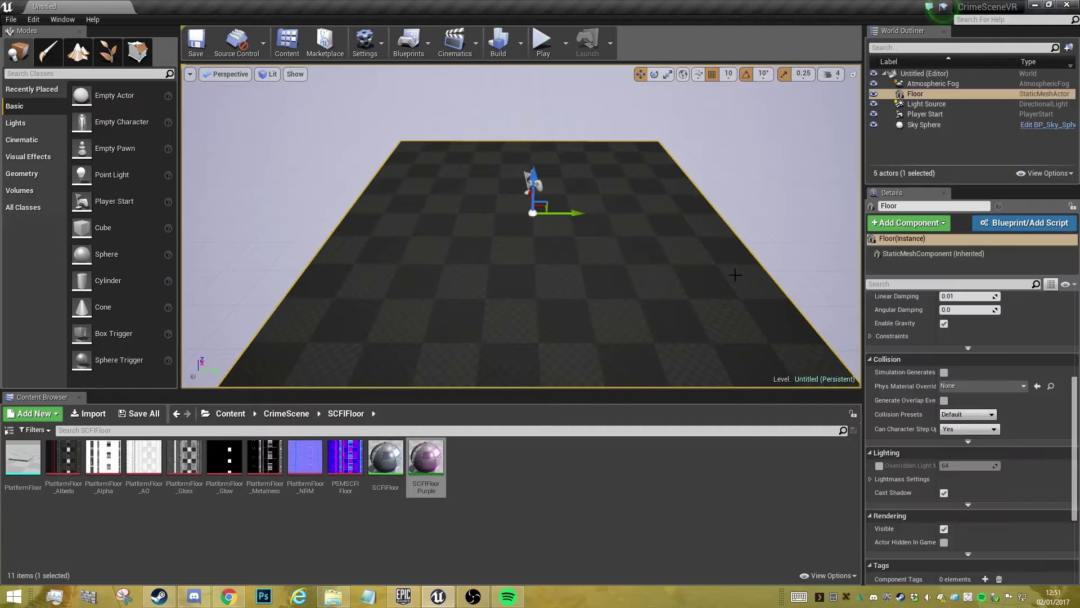
key(Delete)
Step: Move the Player Start aside along the Y axis, away from the level's centre
click(11, 19)
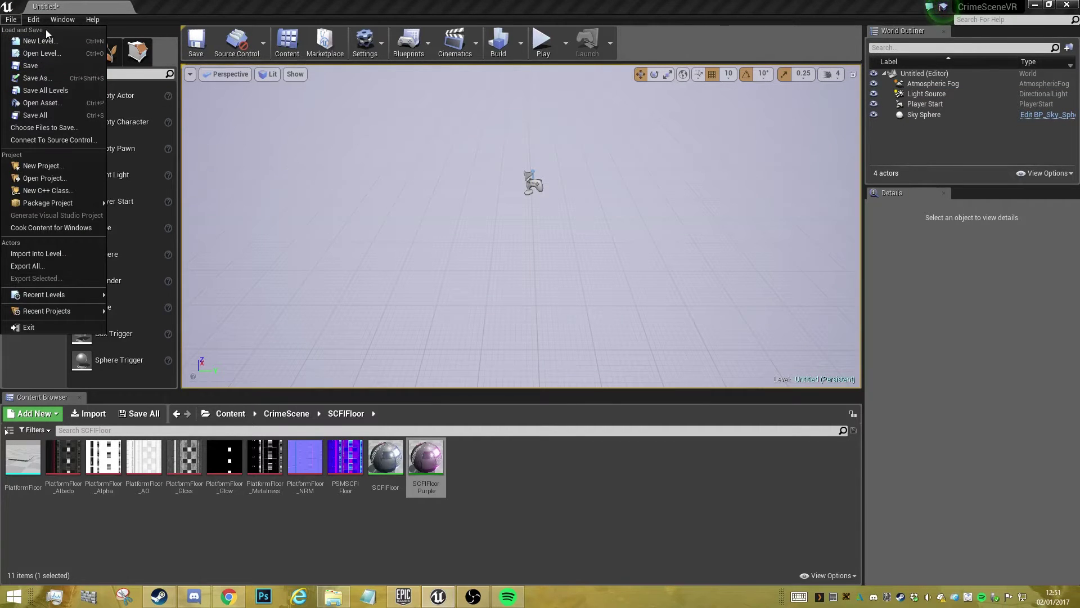
click(309, 214)
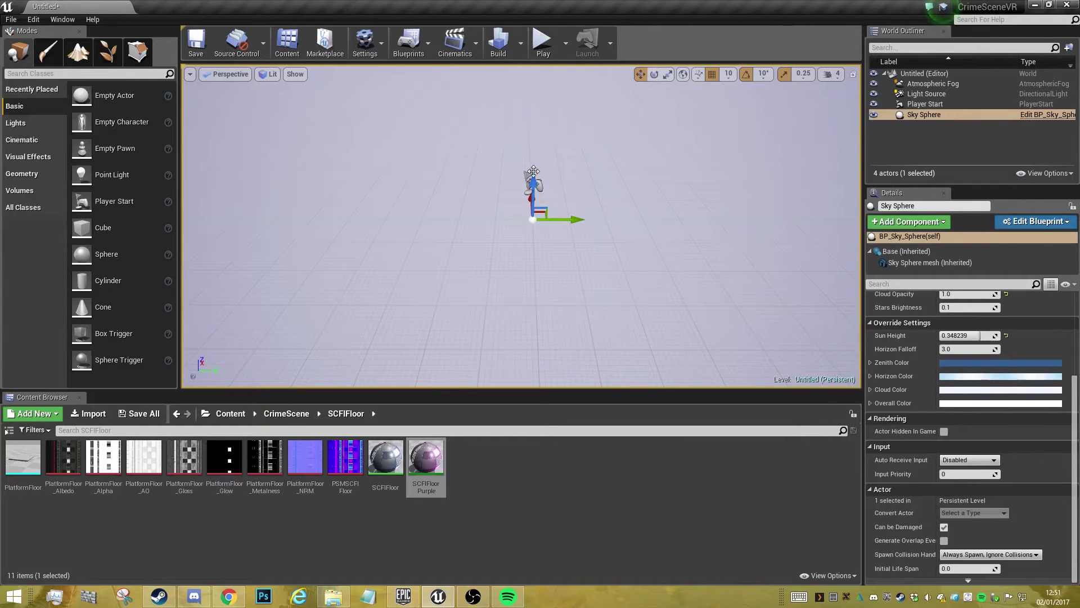
click(540, 184)
drag(574, 185, 329, 188)
Step: Place the PlatformFloor mesh in the level and raise it to a Z location of 230 cm
drag(22, 457, 577, 186)
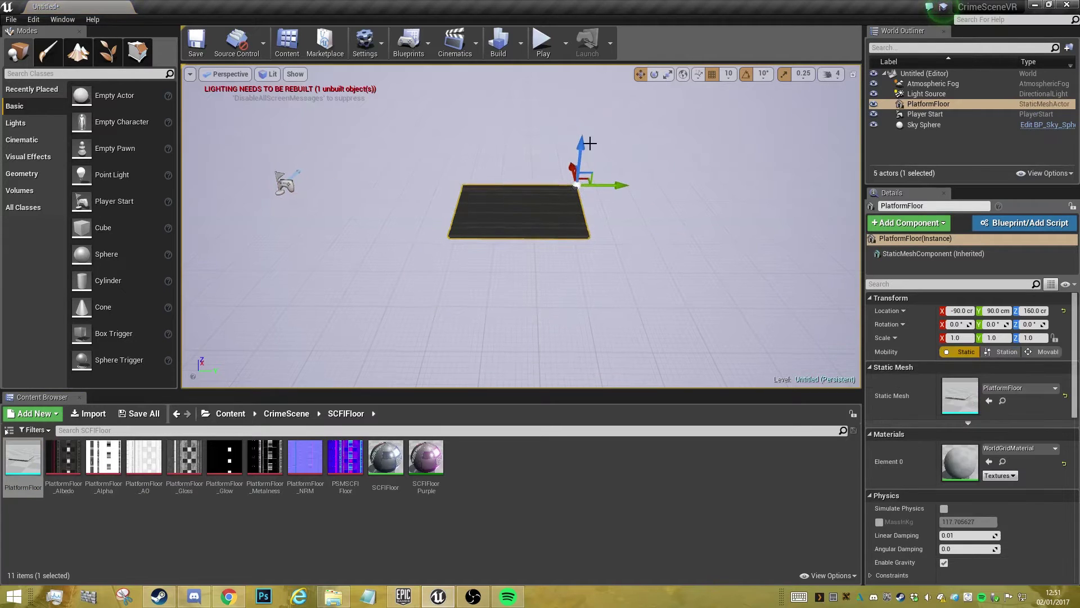
drag(582, 148, 576, 120)
key(f)
right_drag(516, 171, 607, 173)
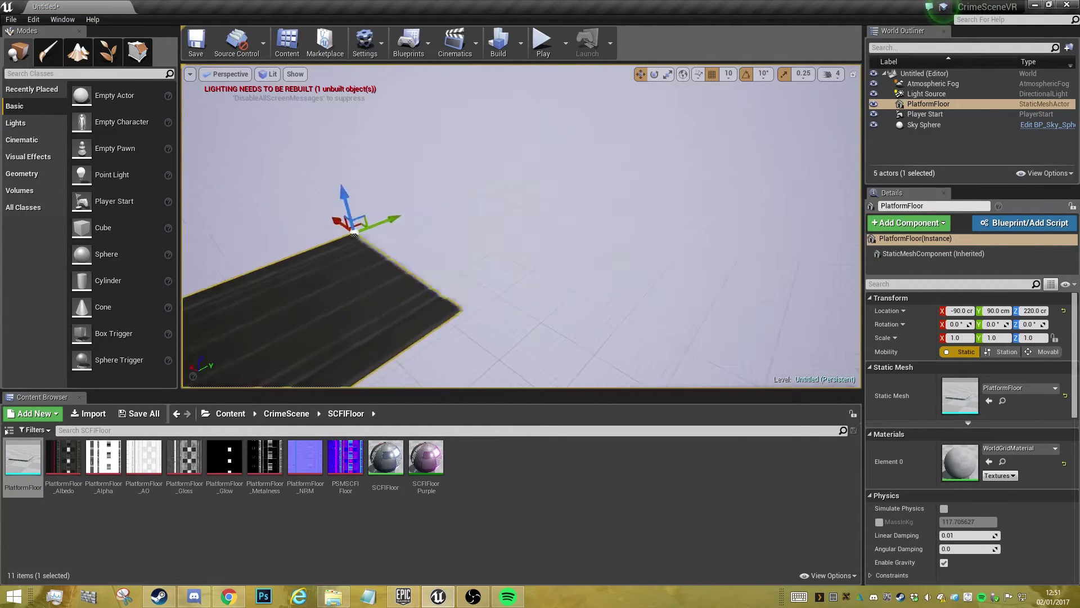
drag(338, 202, 513, 93)
drag(497, 216, 473, 310)
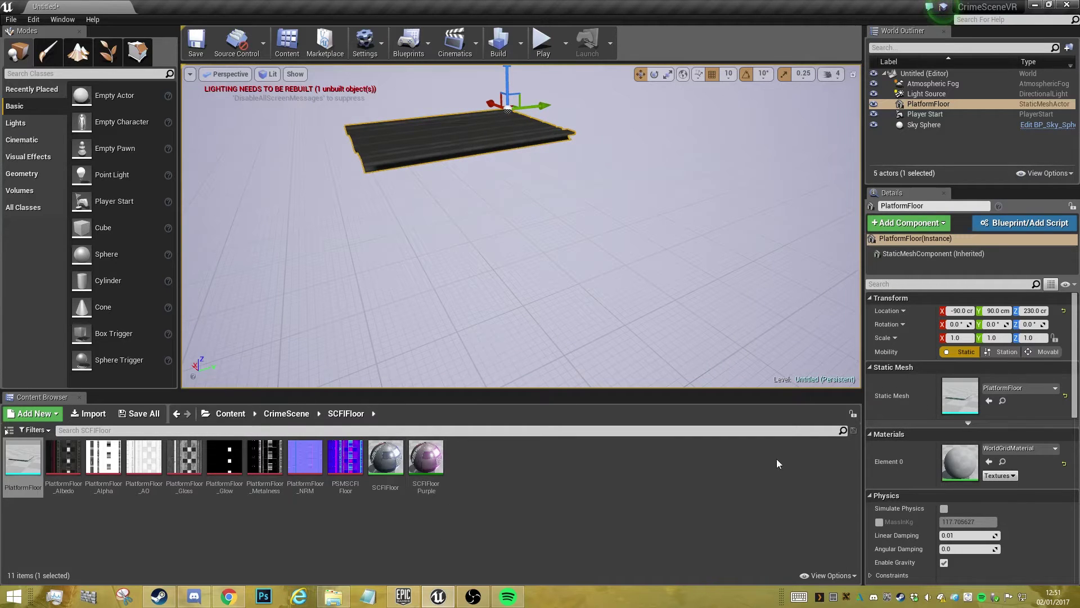
Step: Apply the SCFIFloorPurple material to the PlatformFloor mesh and override its light map resolution with 256
drag(417, 459, 960, 459)
scroll(973, 507, down, 2)
scroll(973, 507, down, 3)
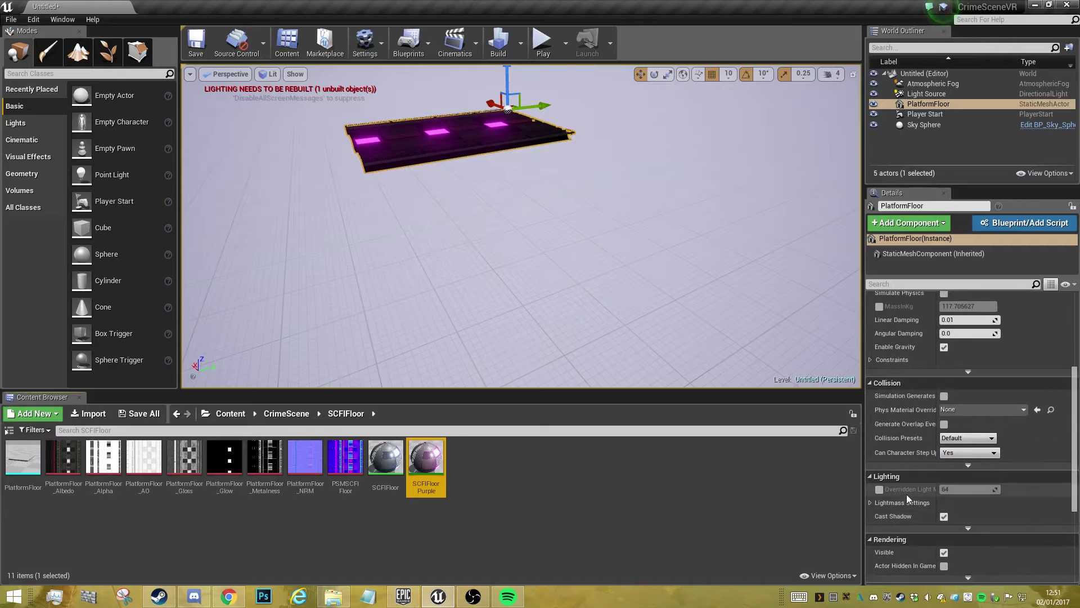
click(879, 489)
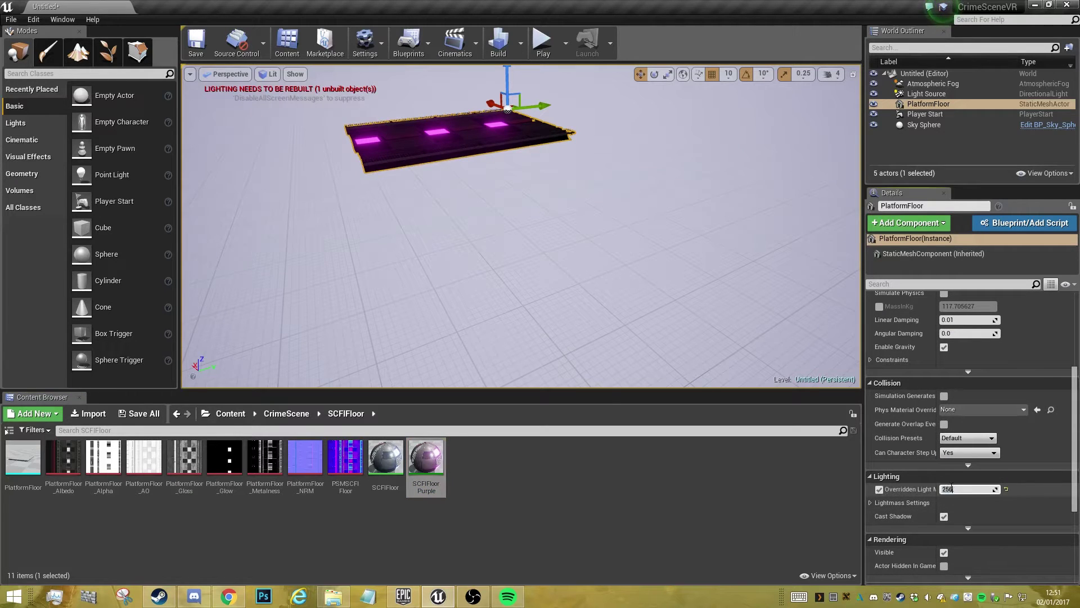
click(950, 488)
text(256)
key(Return)
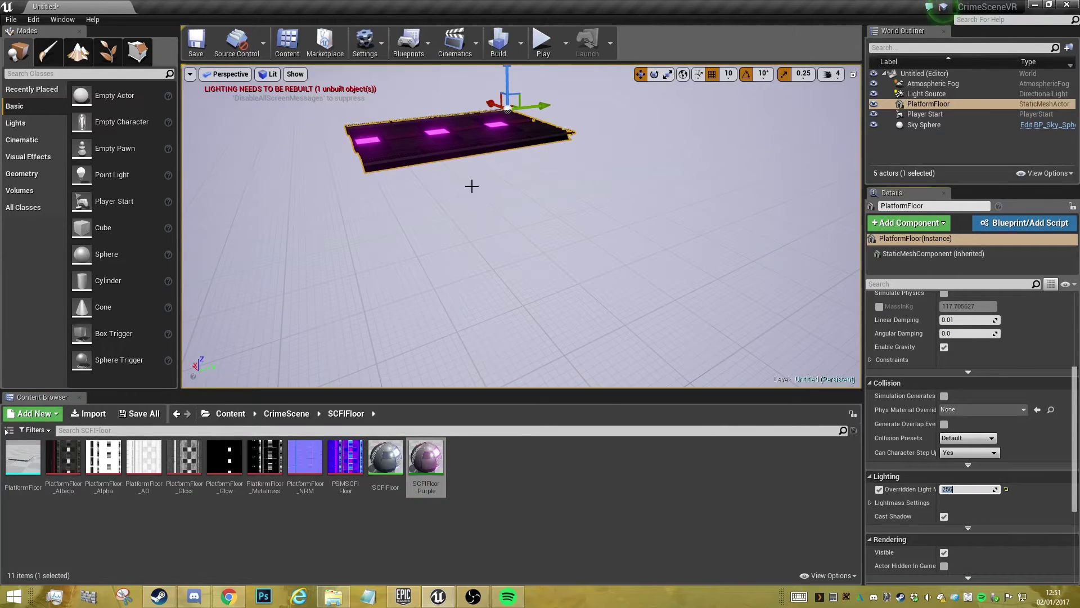
Step: Add a point light and position it just above the platform's glowing tile nearest the mesh's pivot corner
mouse_move(547, 251)
right_down()
mouse_move(543, 315)
mouse_move(547, 251)
mouse_move(534, 225)
mouse_move(543, 270)
right_up()
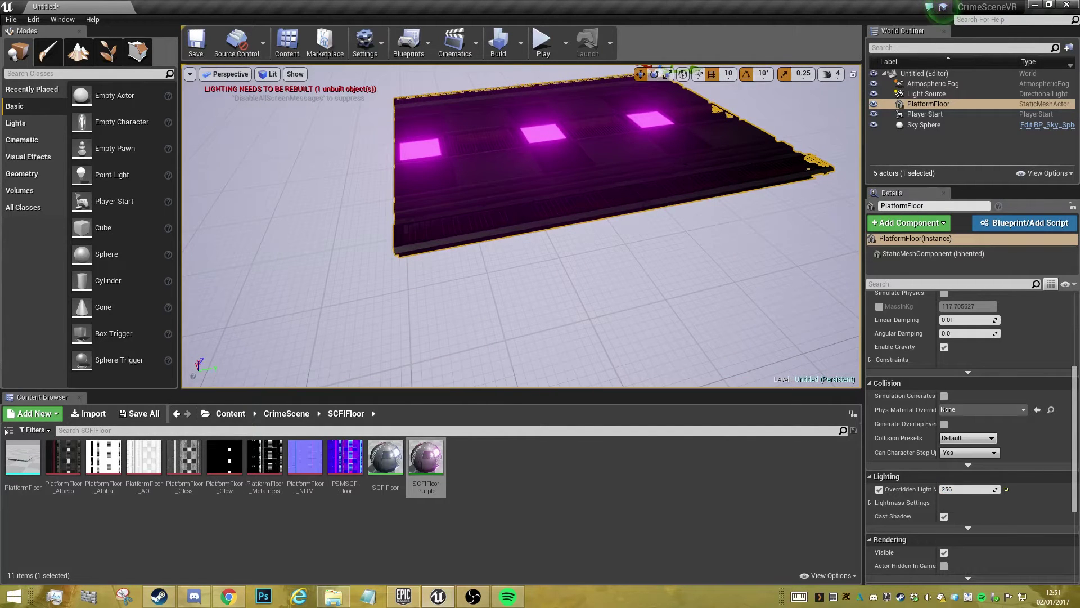
mouse_move(556, 148)
right_down()
mouse_move(597, 113)
mouse_move(556, 148)
right_up()
mouse_move(586, 236)
right_down()
mouse_move(585, 292)
mouse_move(518, 242)
mouse_move(585, 225)
right_up()
drag(640, 147, 656, 144)
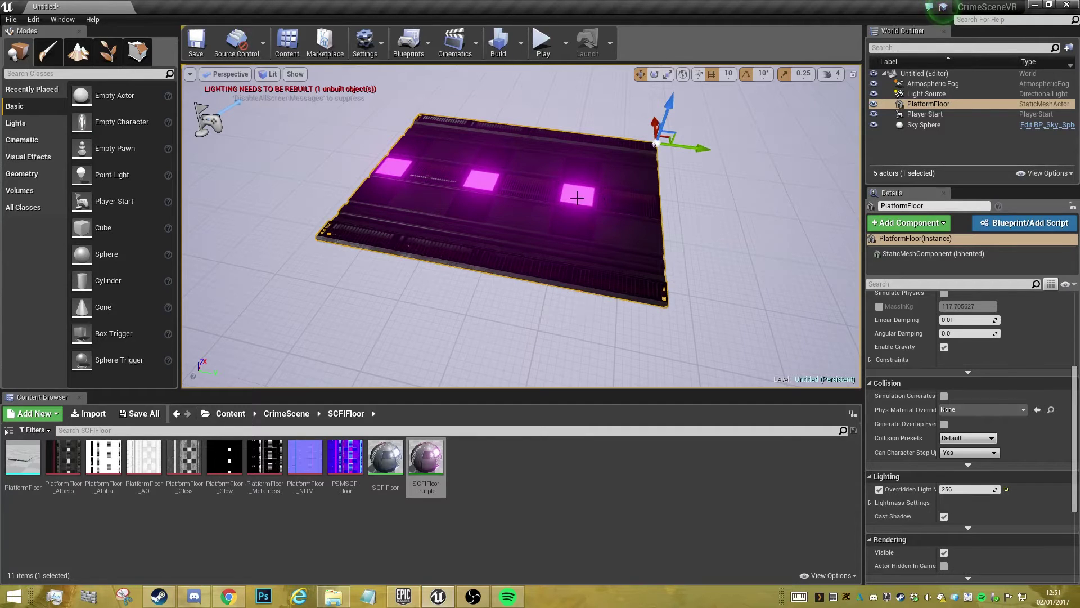
key(l)
click(567, 228)
drag(641, 153, 631, 154)
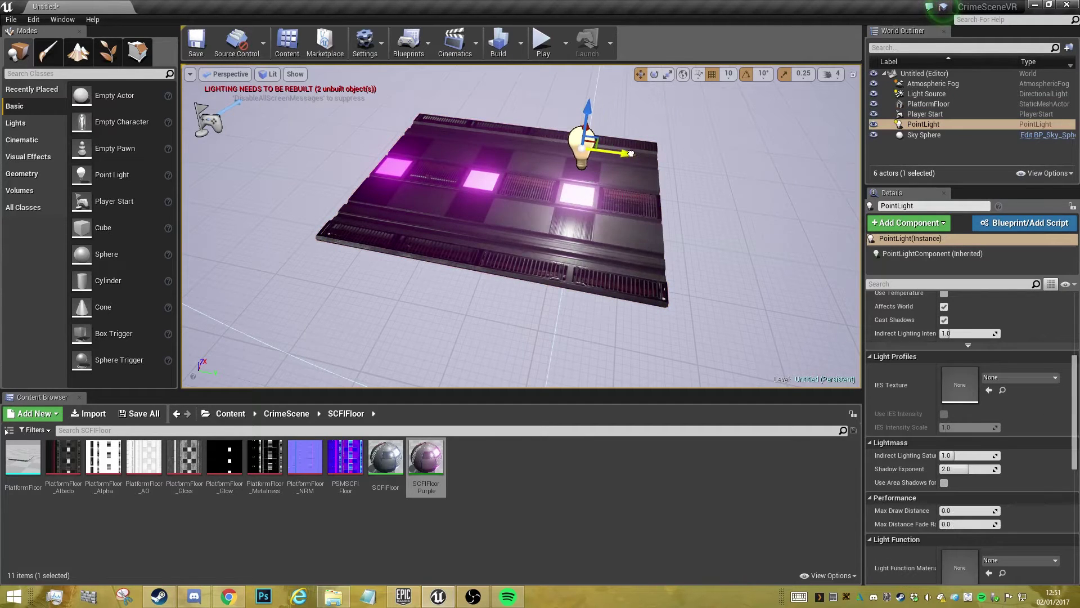
drag(591, 110, 588, 131)
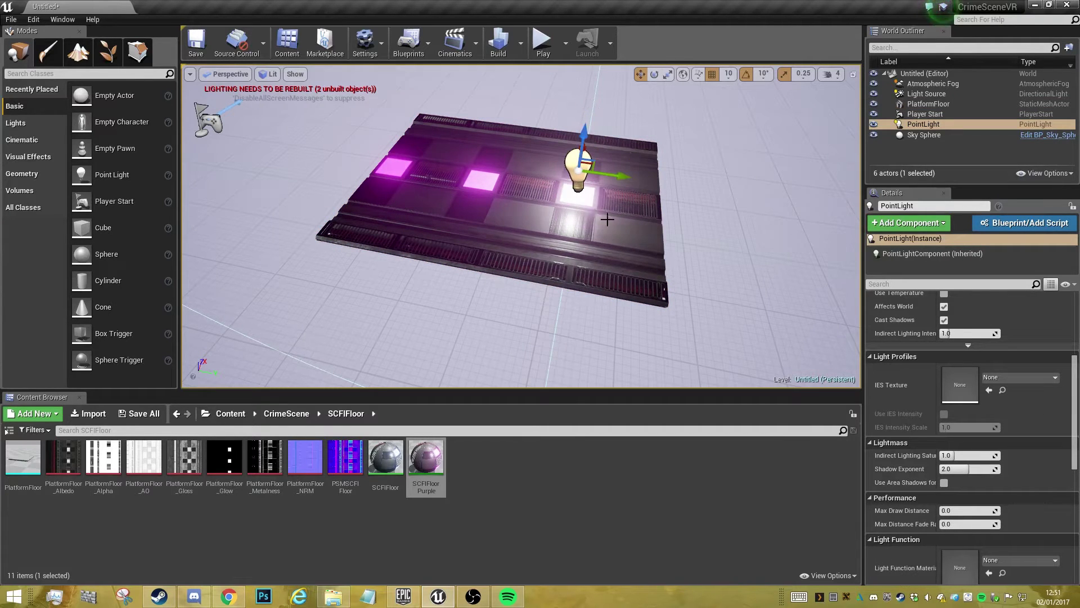
Step: Set the point light's colour to the platform's purple glow by sampling the middle glowing tile
scroll(977, 395, up, 5)
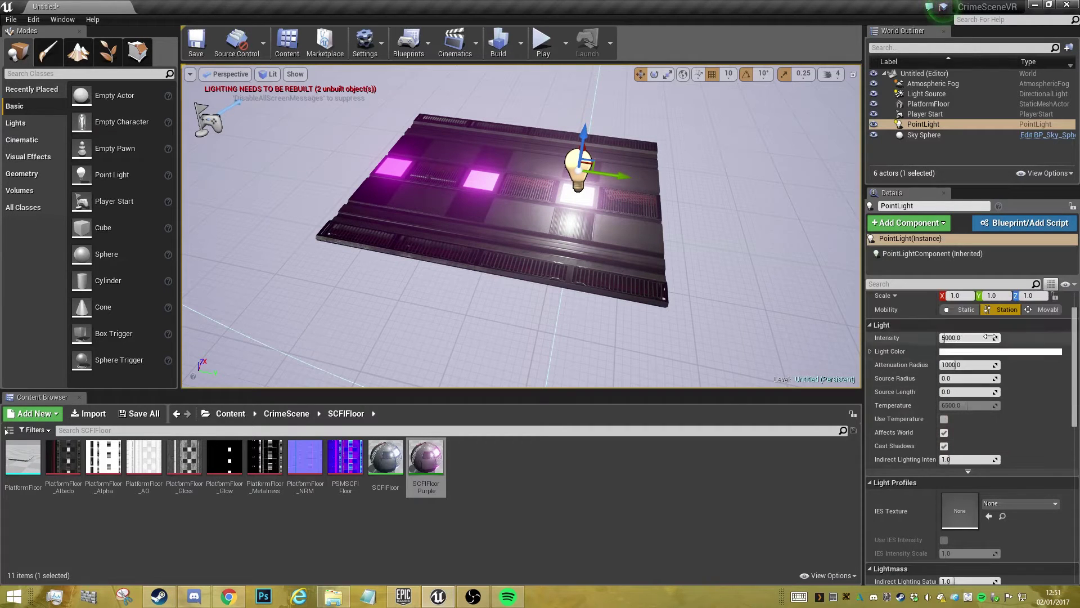
click(985, 351)
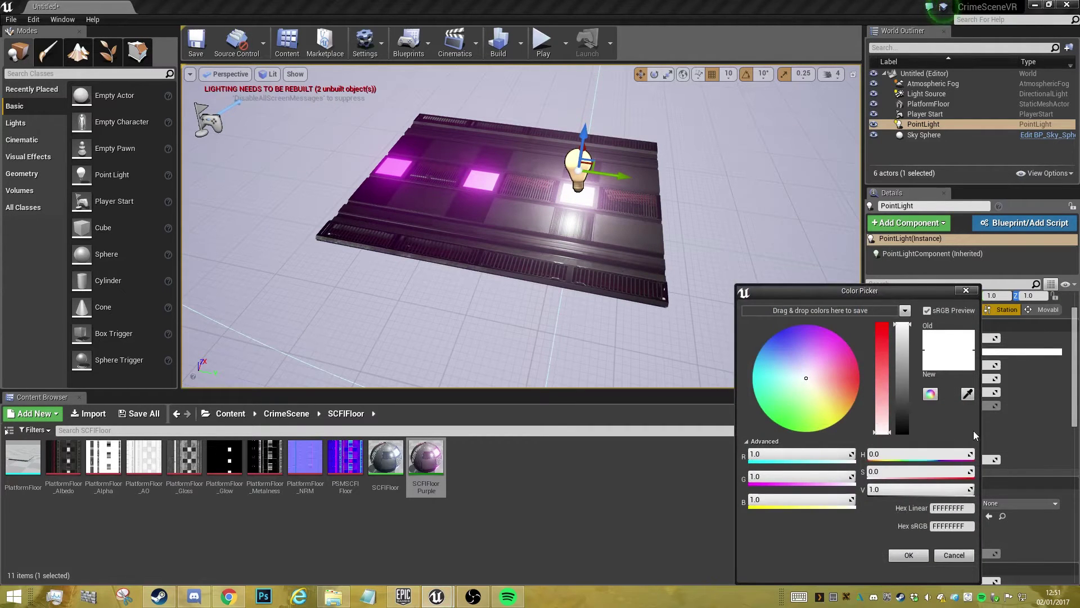
click(969, 395)
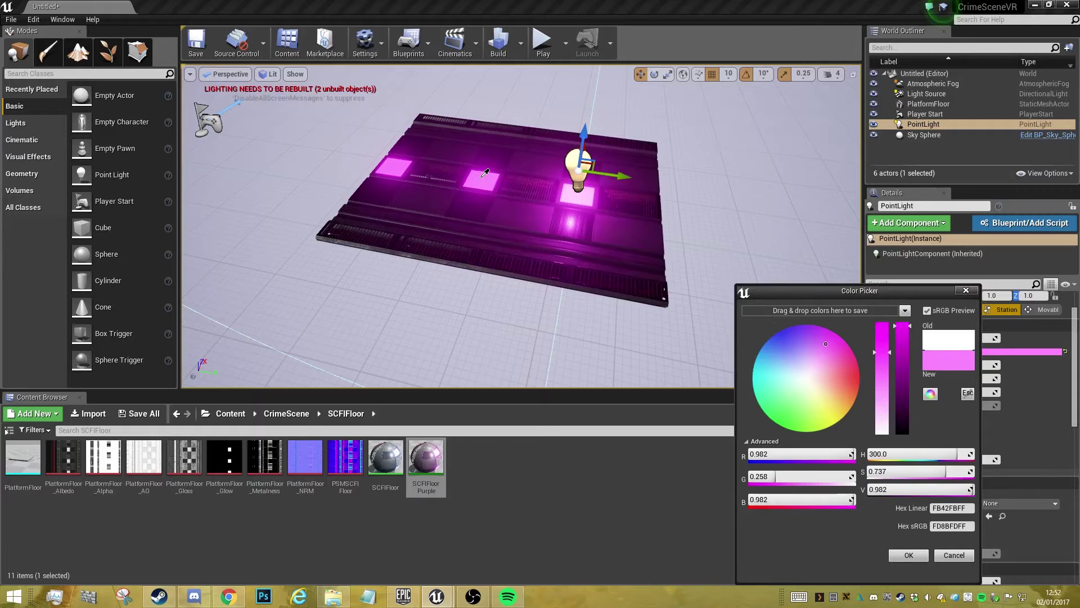
click(481, 176)
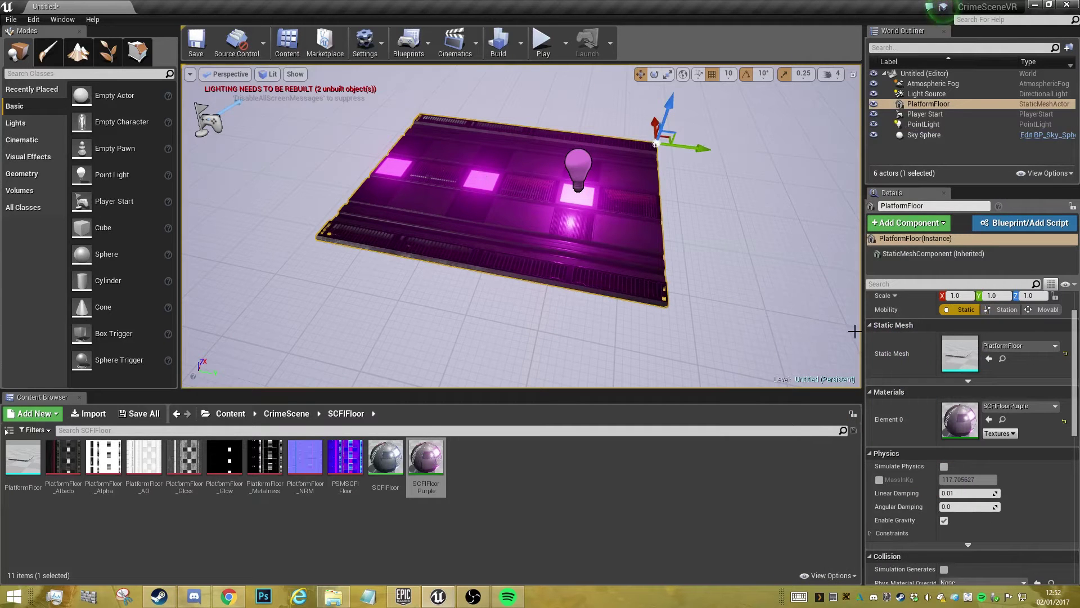
Step: Try attenuation radii of 100 and 50 on the purple point light and settle on 80
click(578, 169)
click(956, 364)
key(Return)
text(100)
key(Return)
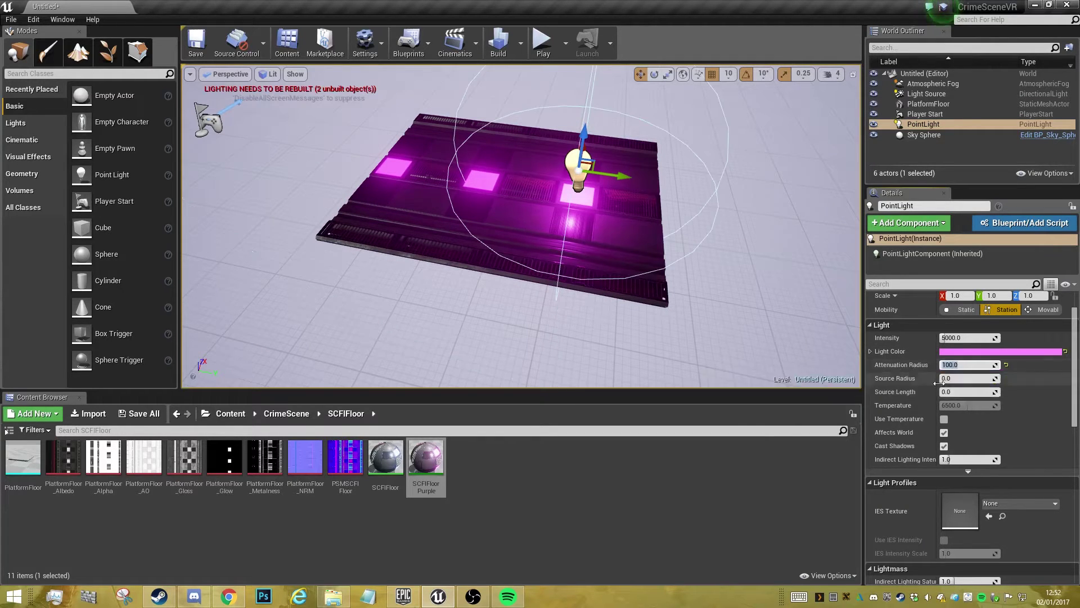
text(50)
key(Return)
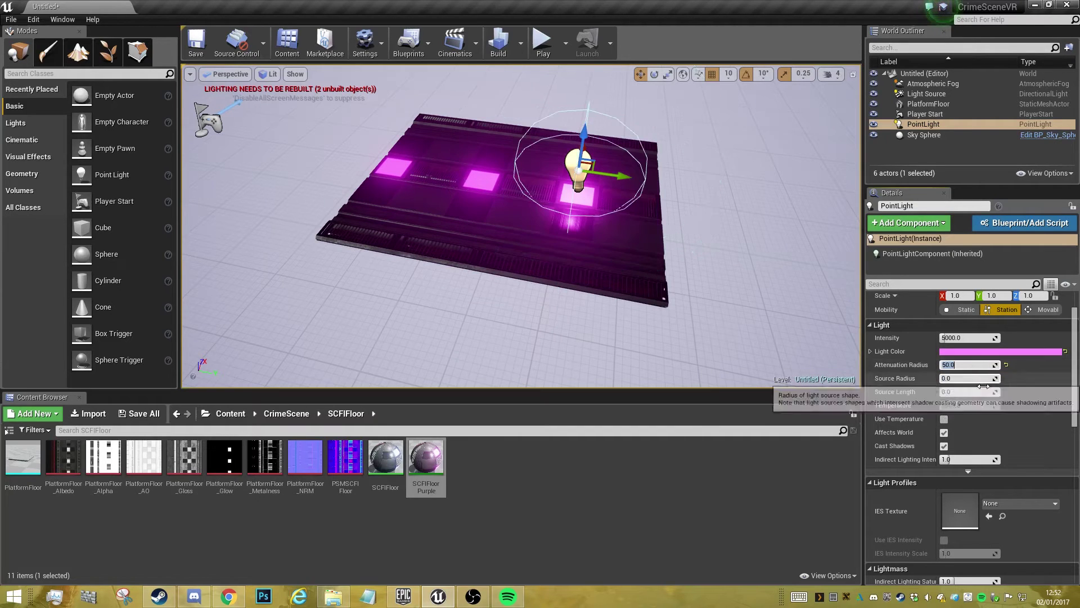
text(80)
key(Return)
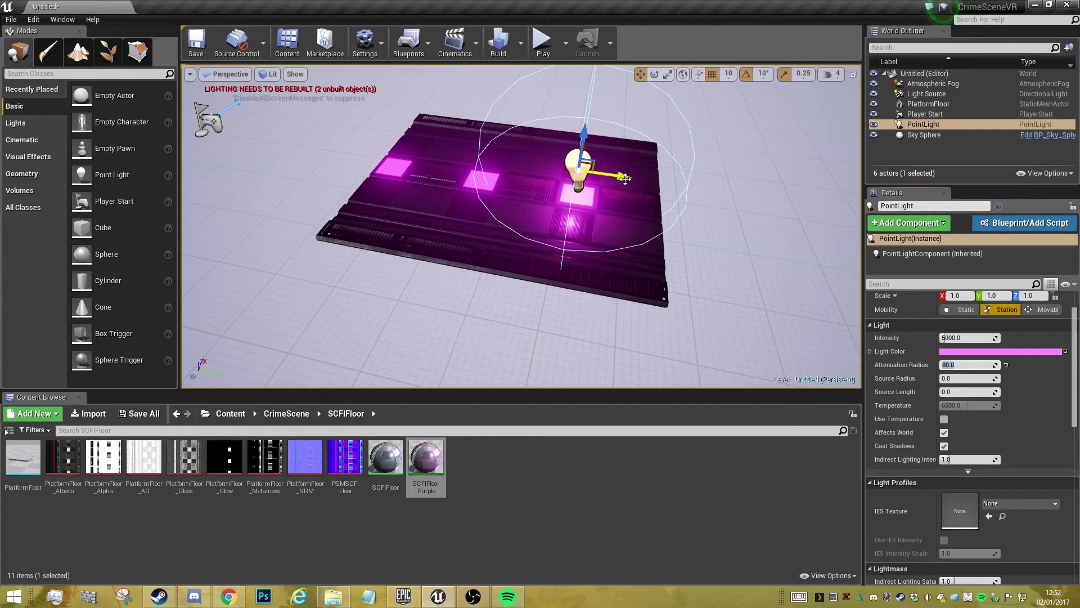
Step: Turn off the point light's shadow casting and place copies of it above the other two glowing tiles
click(944, 445)
alt+drag(626, 176, 440, 151)
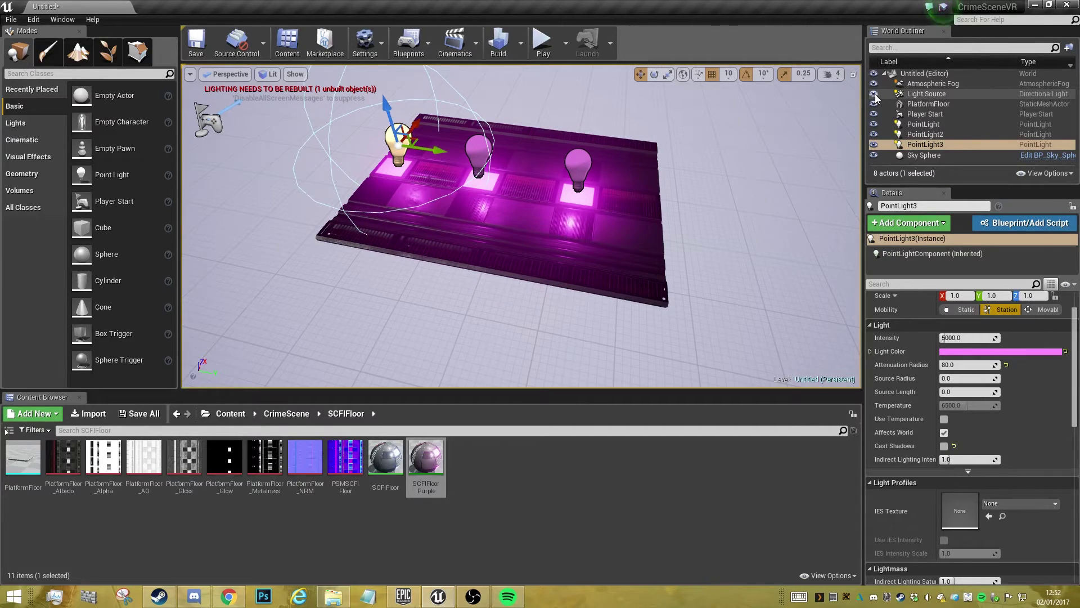
Step: Turn off the rendering visibility of the directional Light Source
click(919, 96)
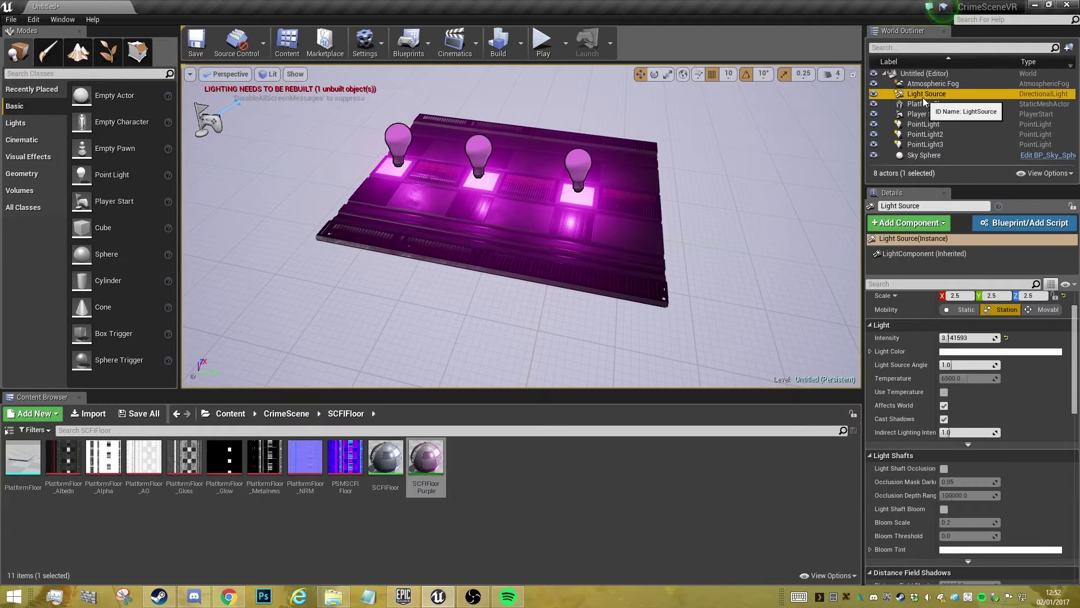
scroll(962, 455, down, 3)
scroll(965, 472, down, 6)
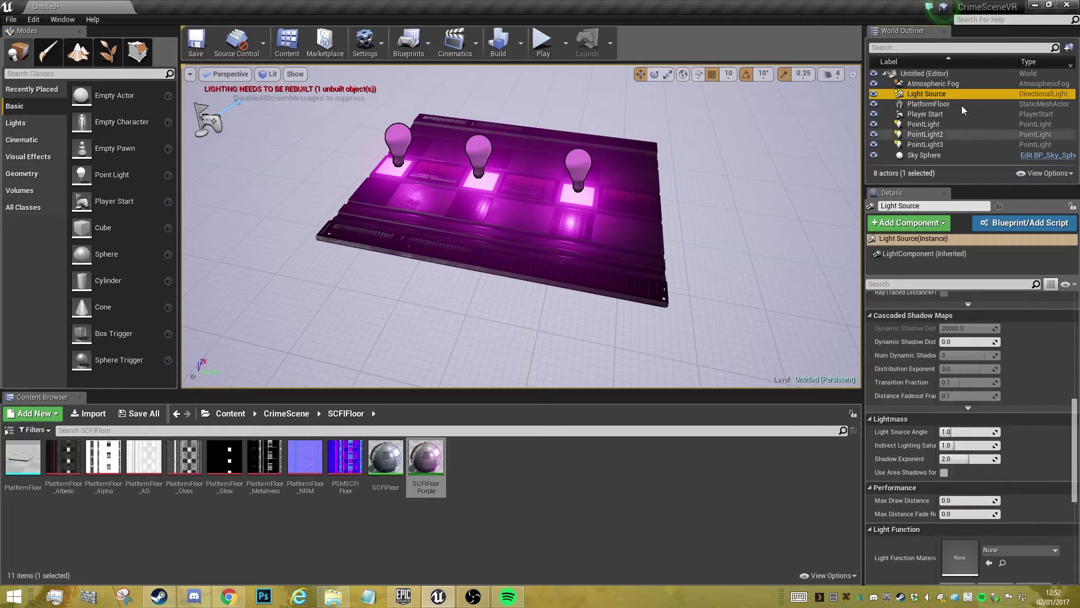
scroll(970, 502, down, 1)
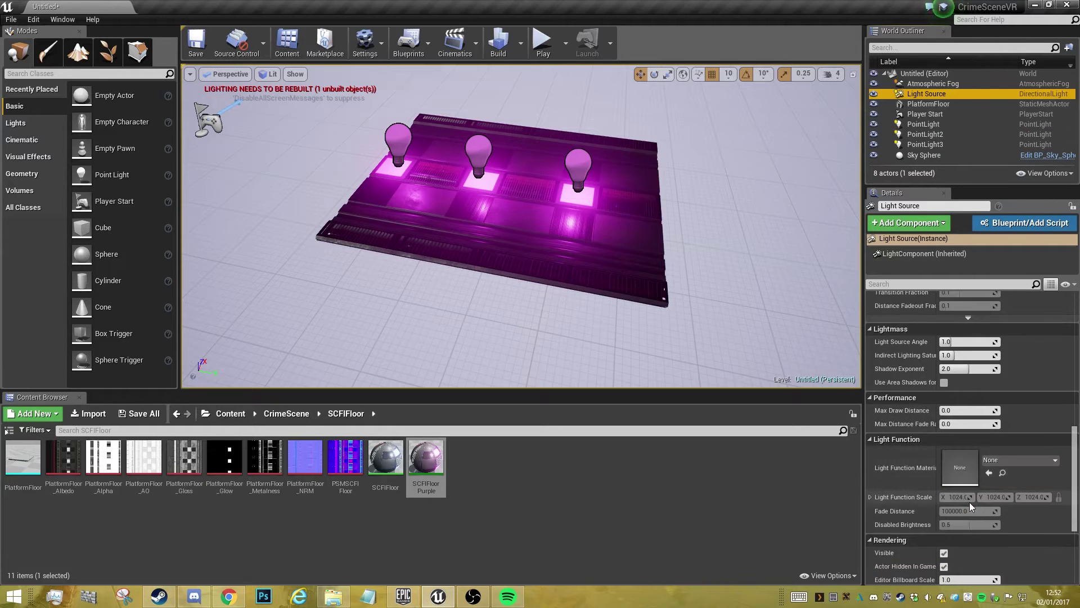
click(945, 553)
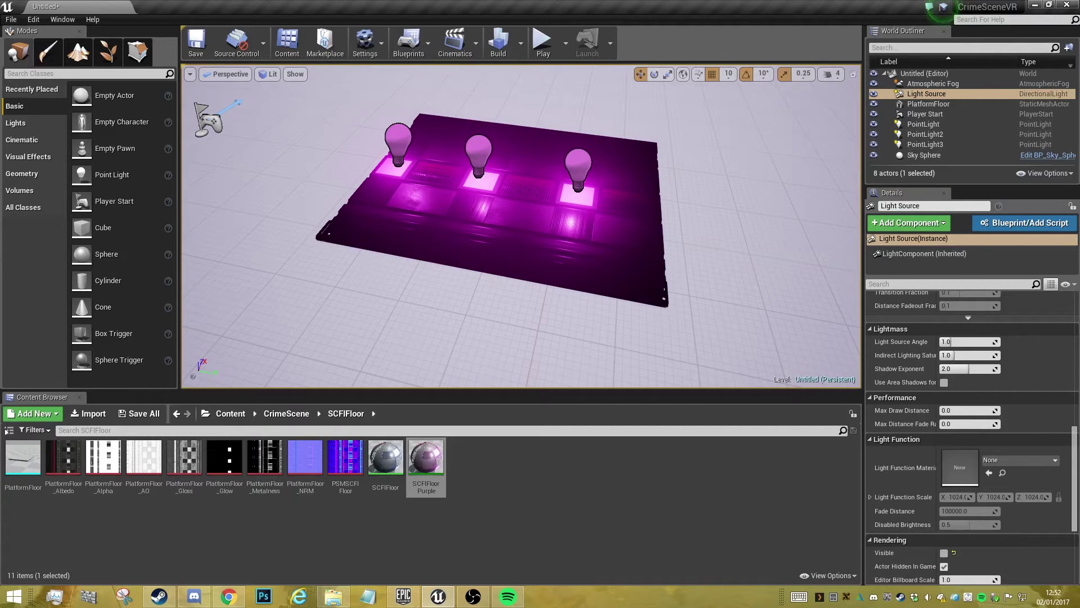
Step: Duplicate the middle point light upward to a Z location of 310 cm and give the copy a pale green colour
click(477, 152)
alt+drag(468, 121, 464, 65)
scroll(988, 389, up, 3)
scroll(986, 388, up, 5)
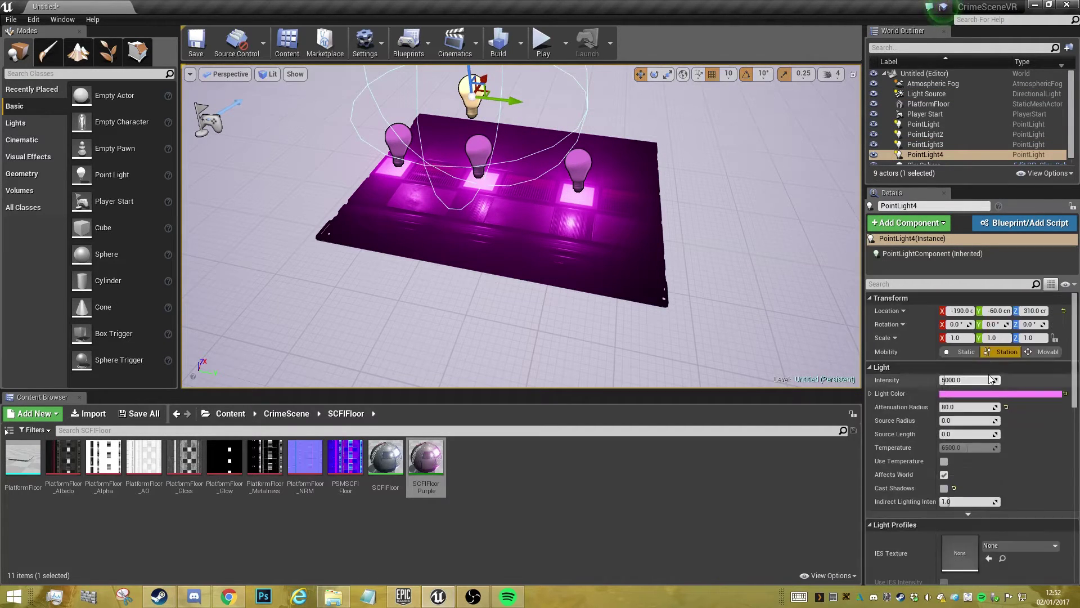
click(983, 395)
mouse_move(813, 382)
mouse_down()
mouse_move(793, 406)
mouse_move(794, 395)
mouse_up()
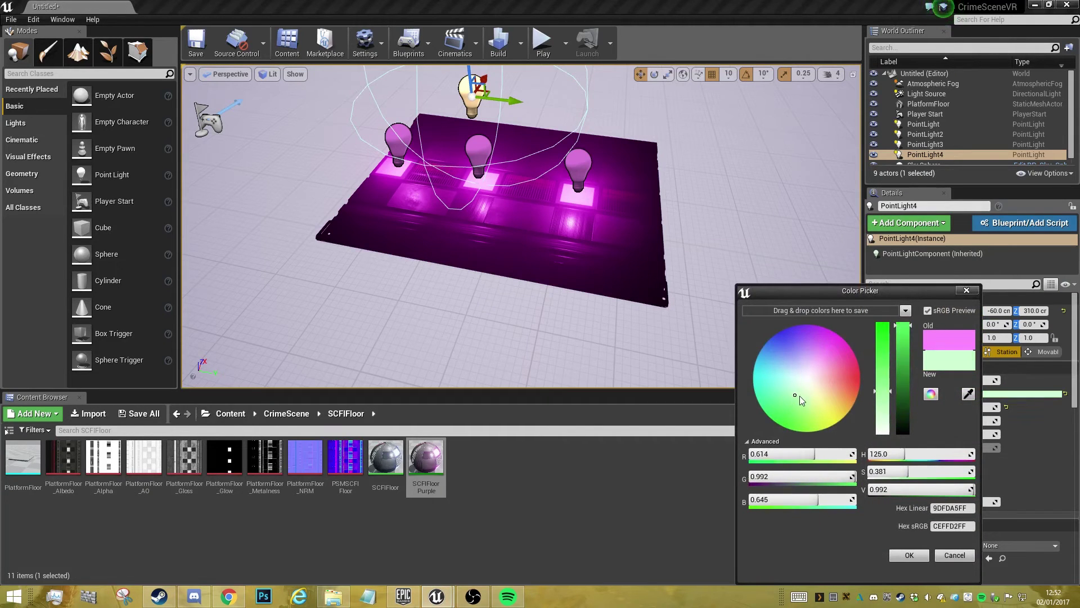
click(909, 554)
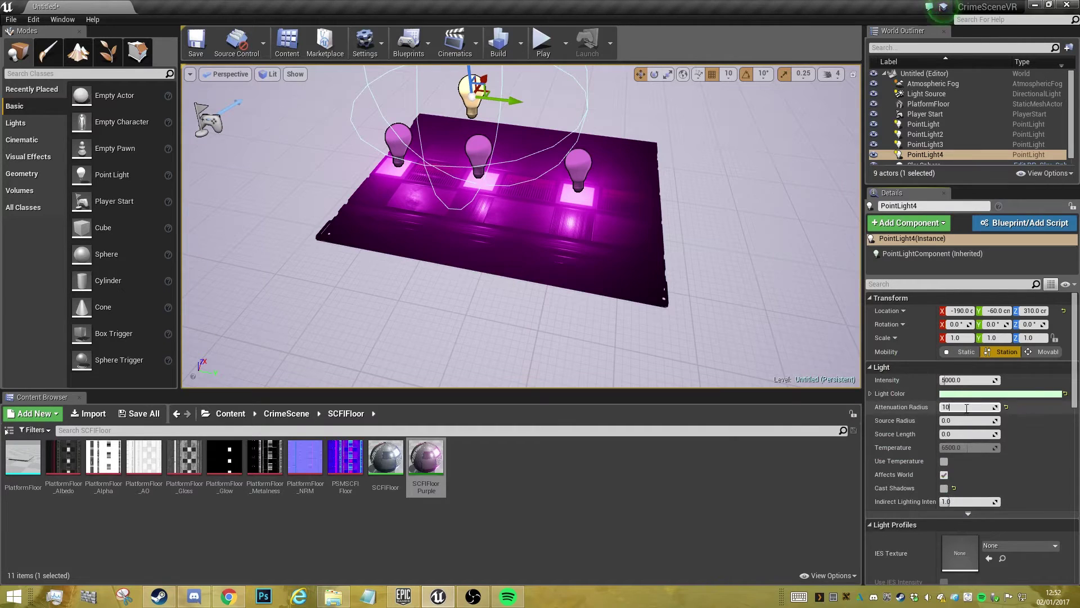
Step: Try attenuation radii of 100 and 1000 on the pale green point light
click(967, 408)
text(100)
key(Return)
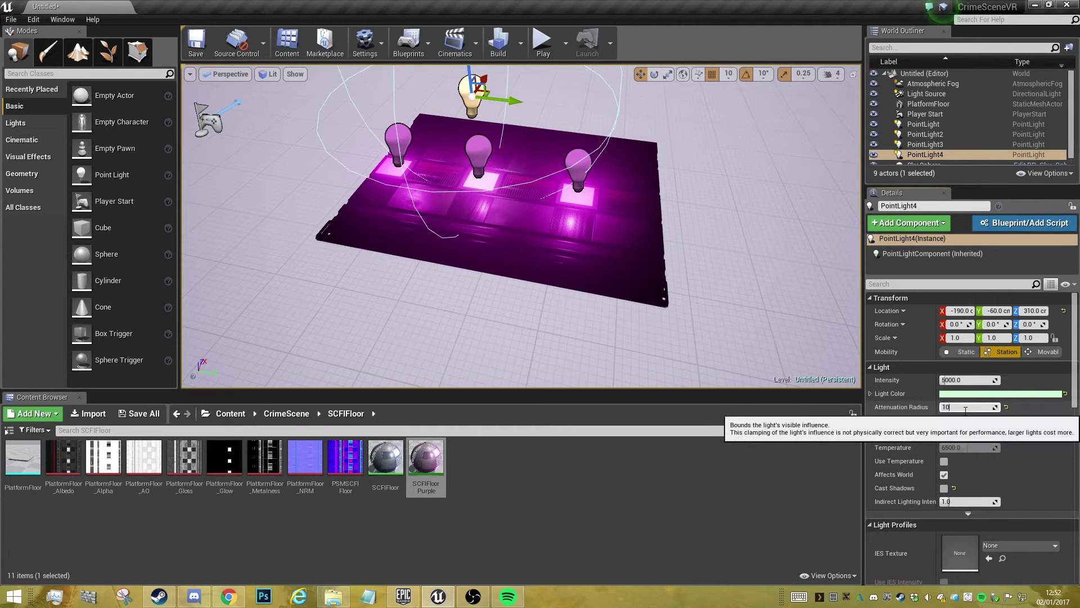
text(00)
key(Return)
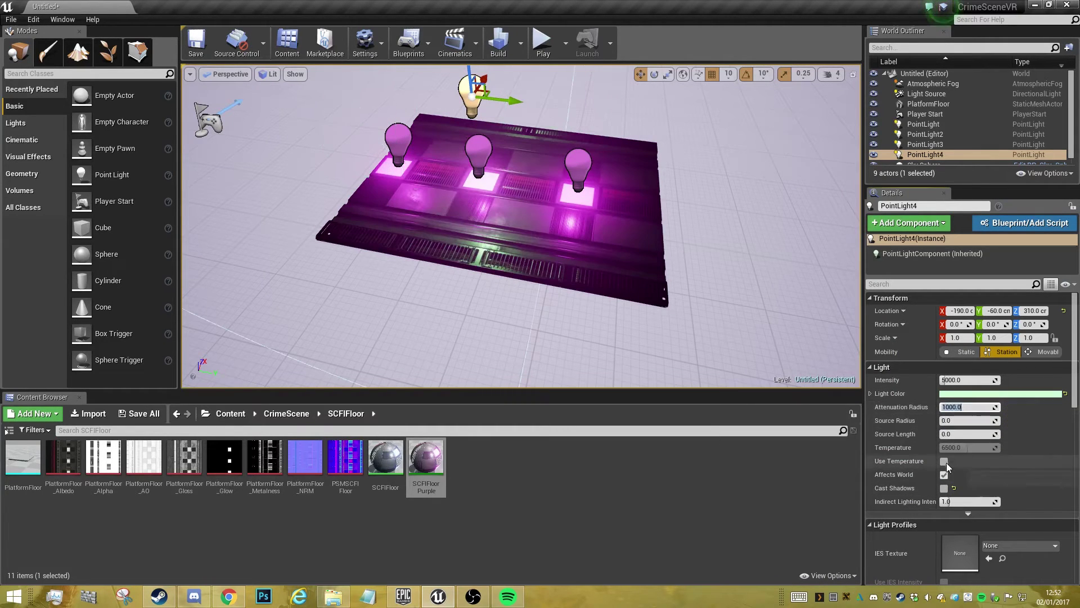
Step: Turn on shadow casting for the pale green point light and move it to a Y location of -30 cm
click(944, 487)
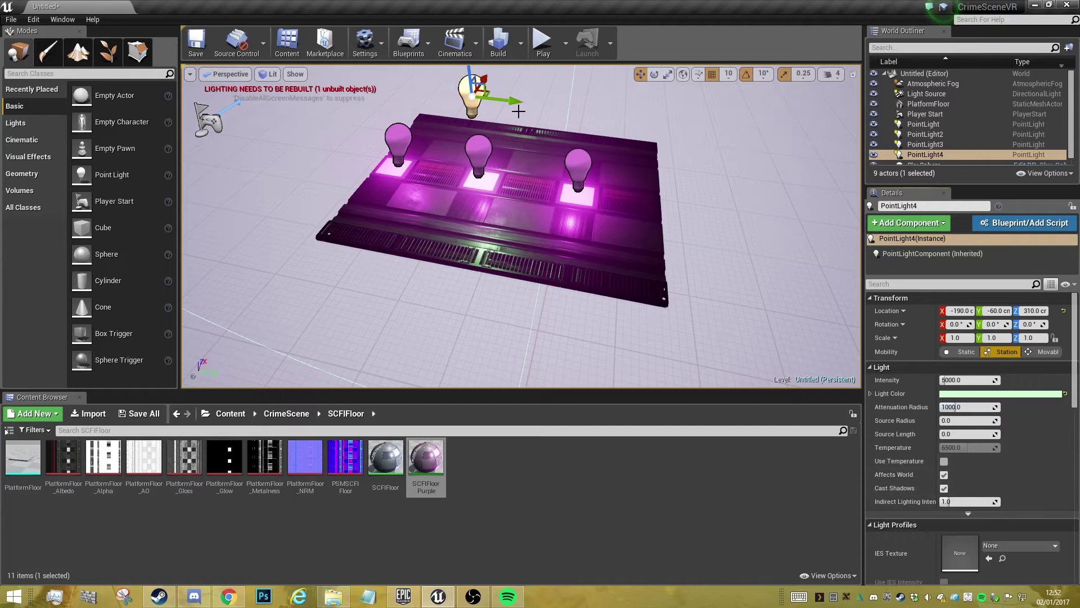
drag(520, 105, 565, 109)
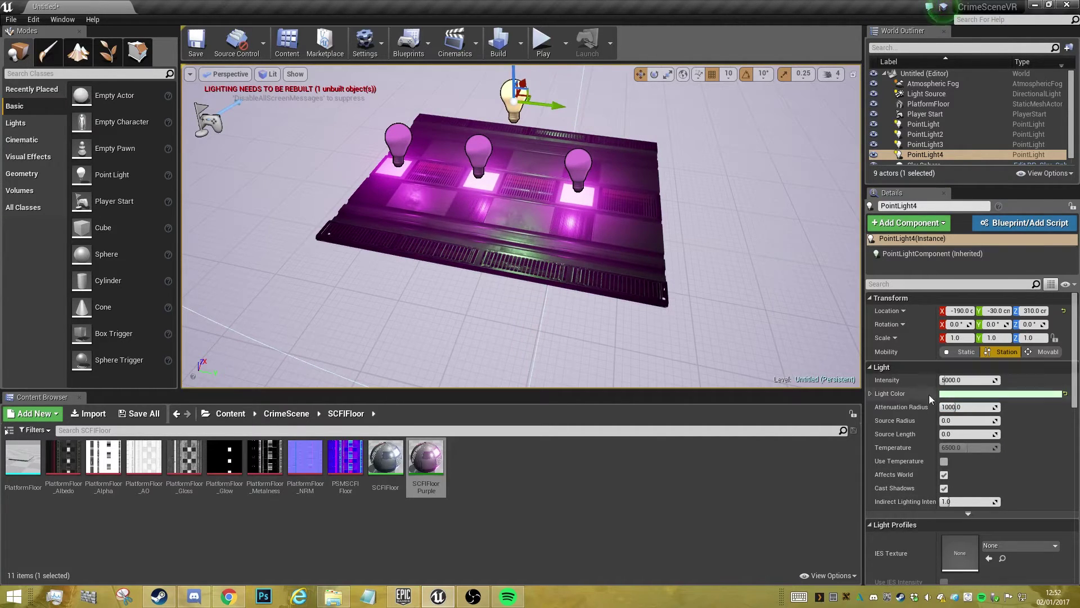
Step: Set the pale green point light's attenuation radius to 2000 and its intensity to 5500
click(939, 405)
text(2000)
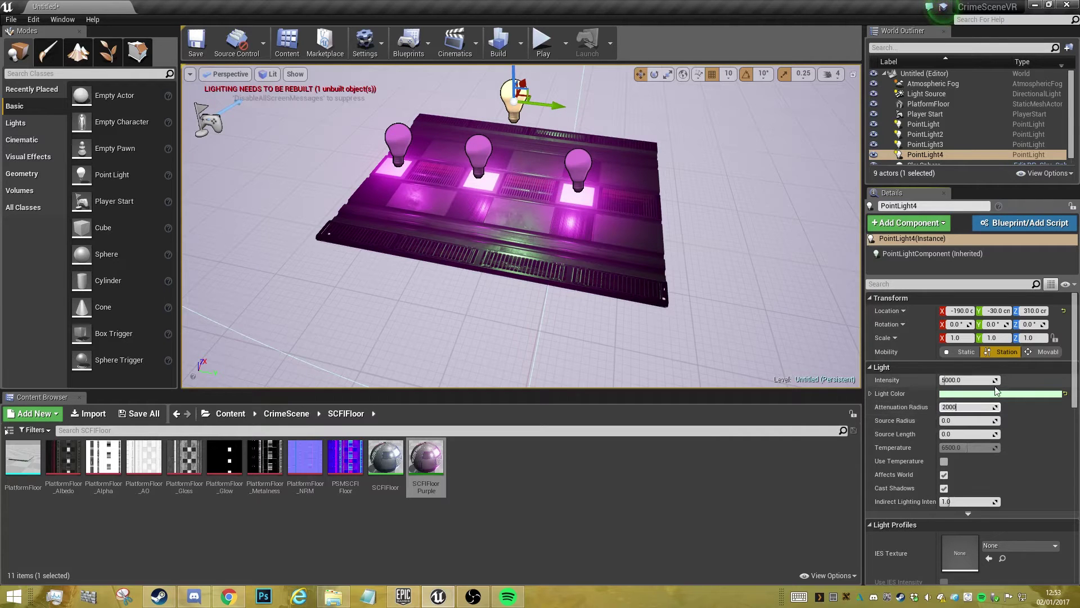
key(Return)
click(960, 380)
text(5500)
key(Return)
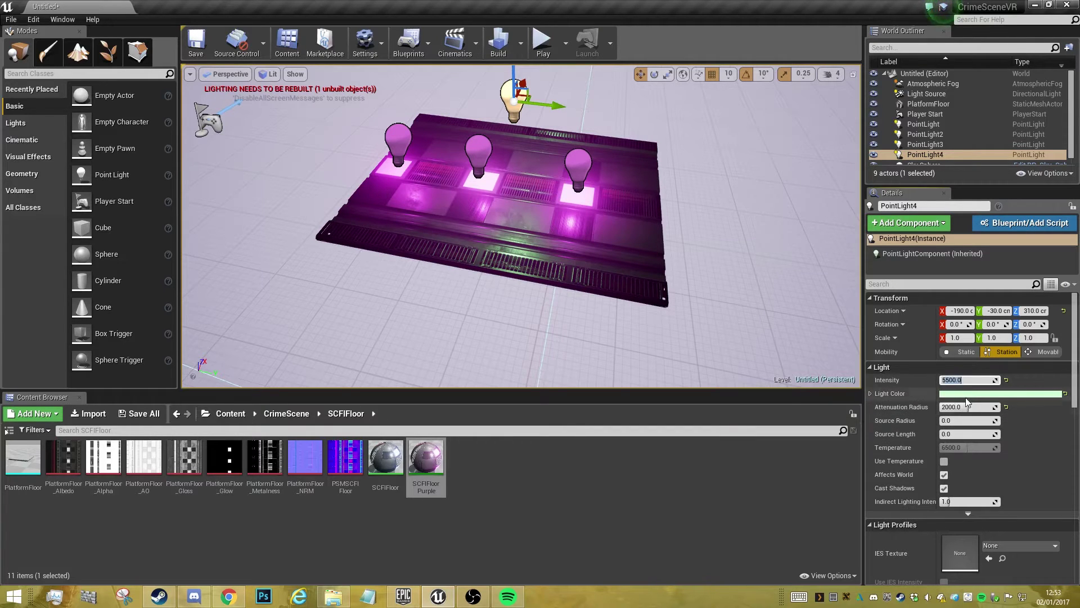
Step: Set the pale green point light's intensity to 5000
text(5000)
key(Return)
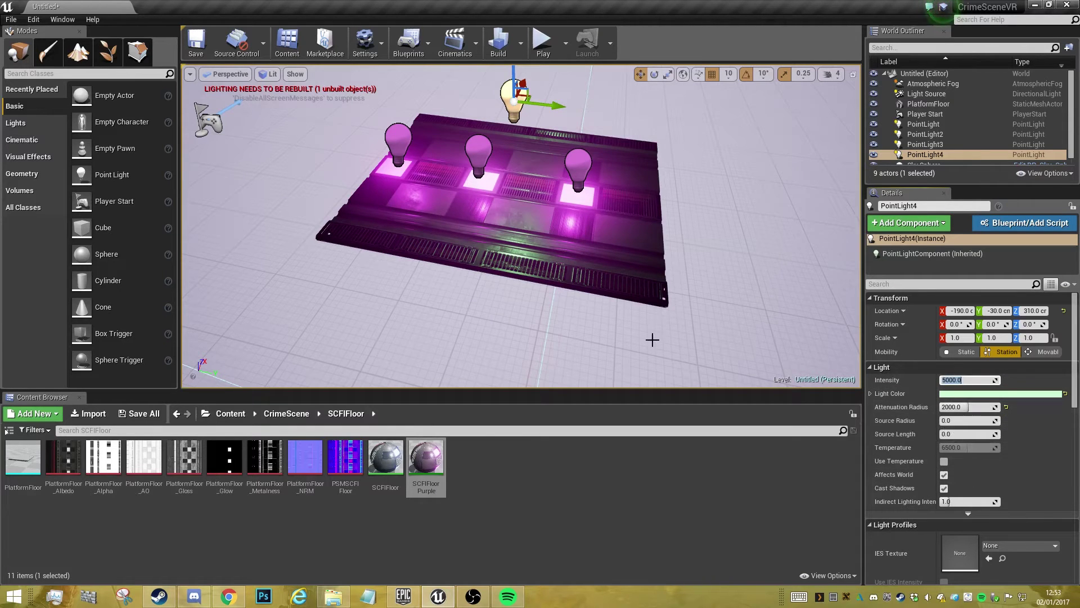
drag(559, 246, 561, 293)
right_drag(562, 293, 557, 273)
drag(557, 272, 557, 225)
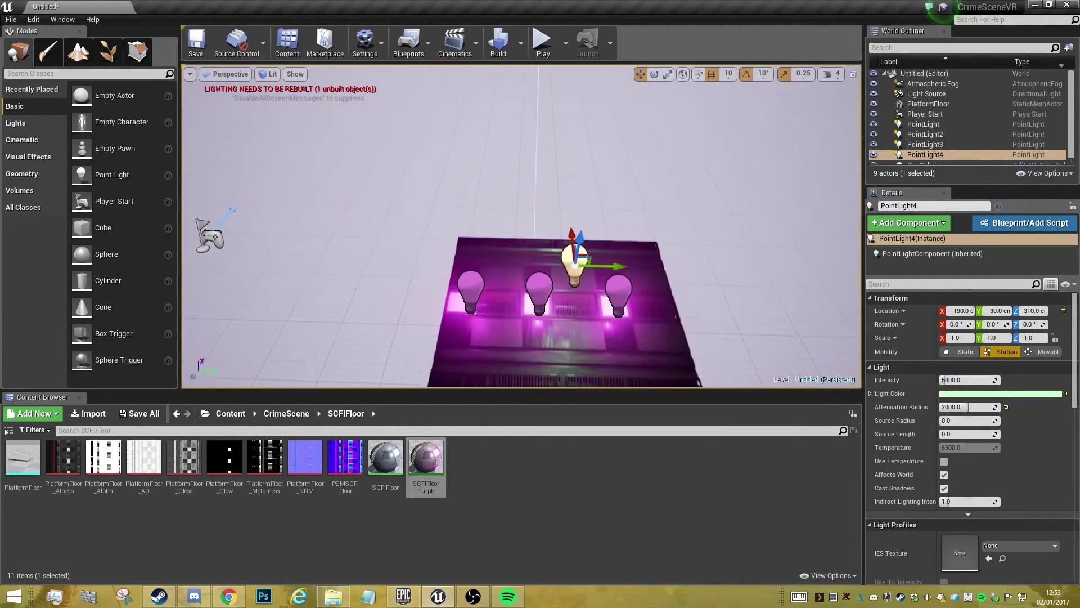
mouse_move(557, 225)
right_down()
mouse_move(556, 253)
mouse_move(556, 239)
right_up()
mouse_move(565, 141)
mouse_down()
mouse_move(570, 91)
mouse_move(564, 162)
mouse_move(565, 147)
mouse_up()
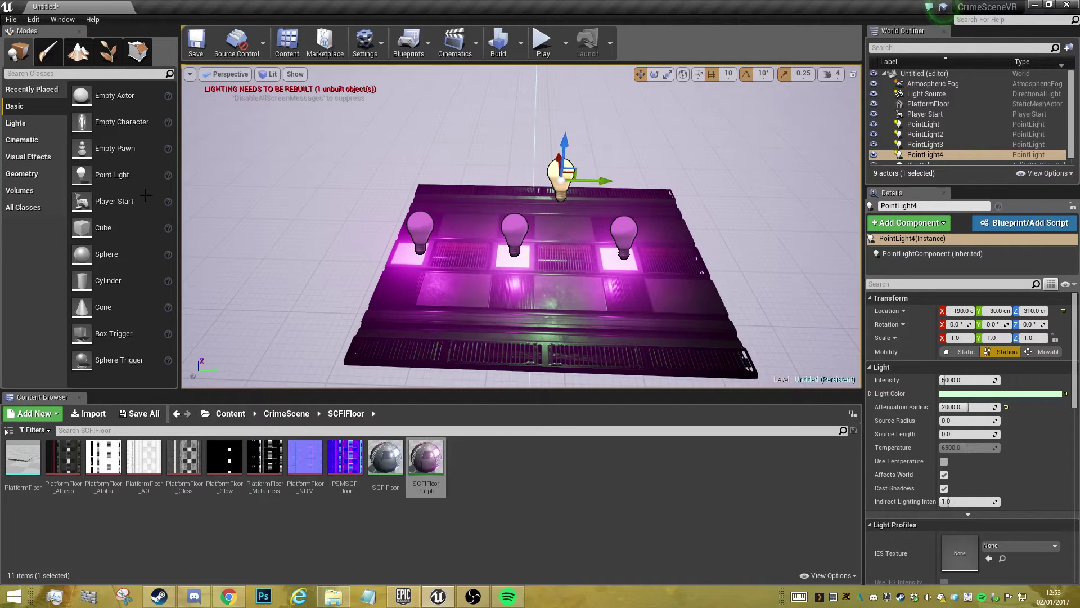
Step: Find the reflection actors and place a Sphere Reflection Capture above the floor at location -200, -50, 280 cm
click(63, 74)
text(relf)
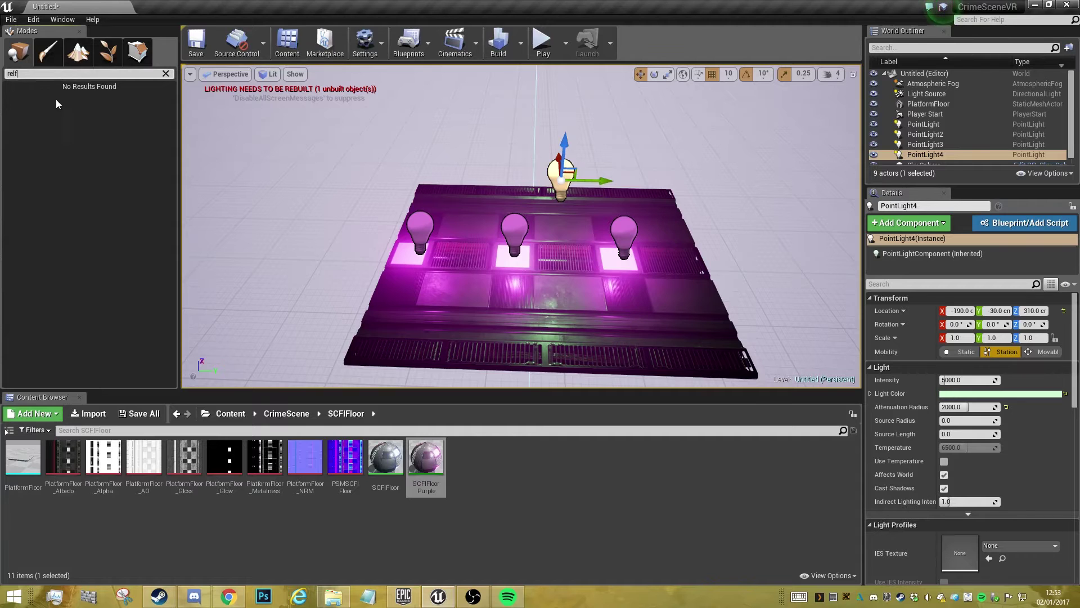
key(BackSpace)
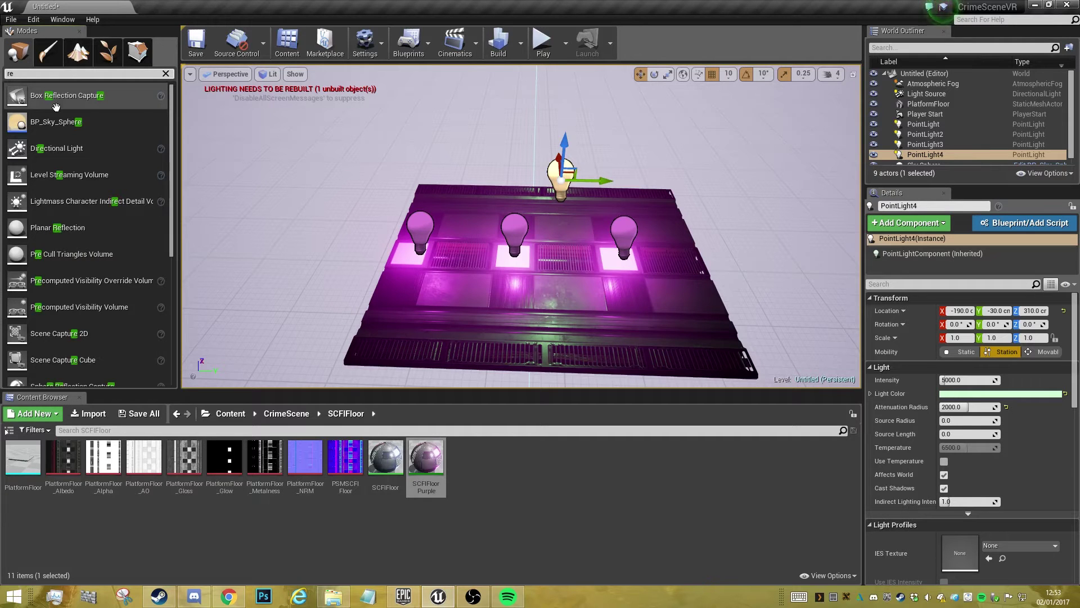
text(flec)
drag(72, 148, 552, 266)
right_drag(552, 266, 648, 267)
drag(666, 196, 643, 206)
right_drag(643, 206, 602, 217)
drag(850, 237, 708, 234)
right_drag(707, 234, 787, 248)
scroll(965, 111, up, 2)
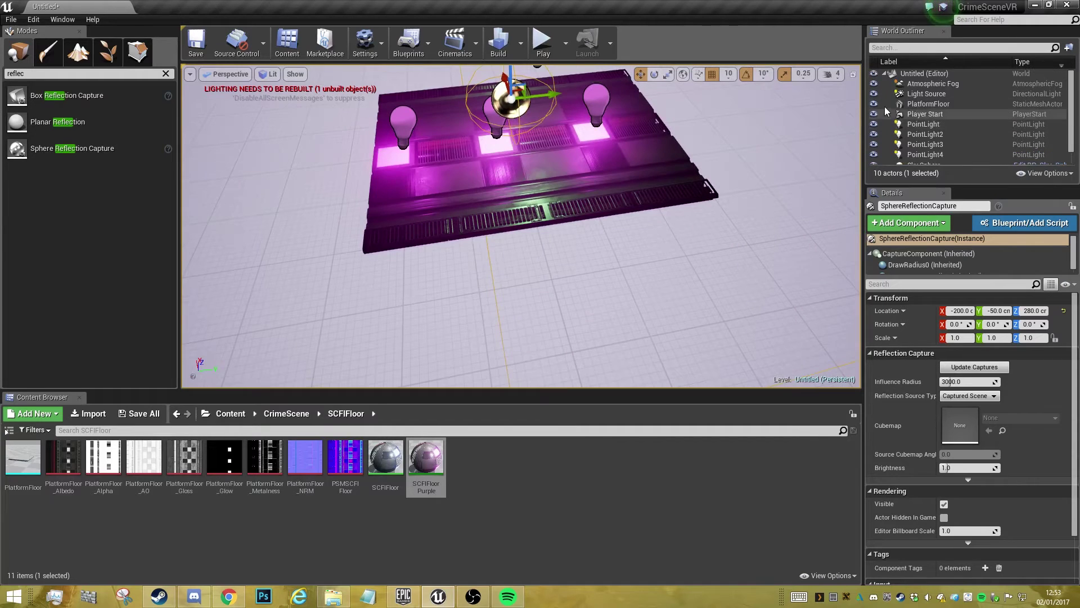
Step: Turn on visibility for the directional Light Source and check the floor in game view without the editor icons
click(951, 93)
scroll(966, 438, down, 10)
scroll(930, 528, down, 6)
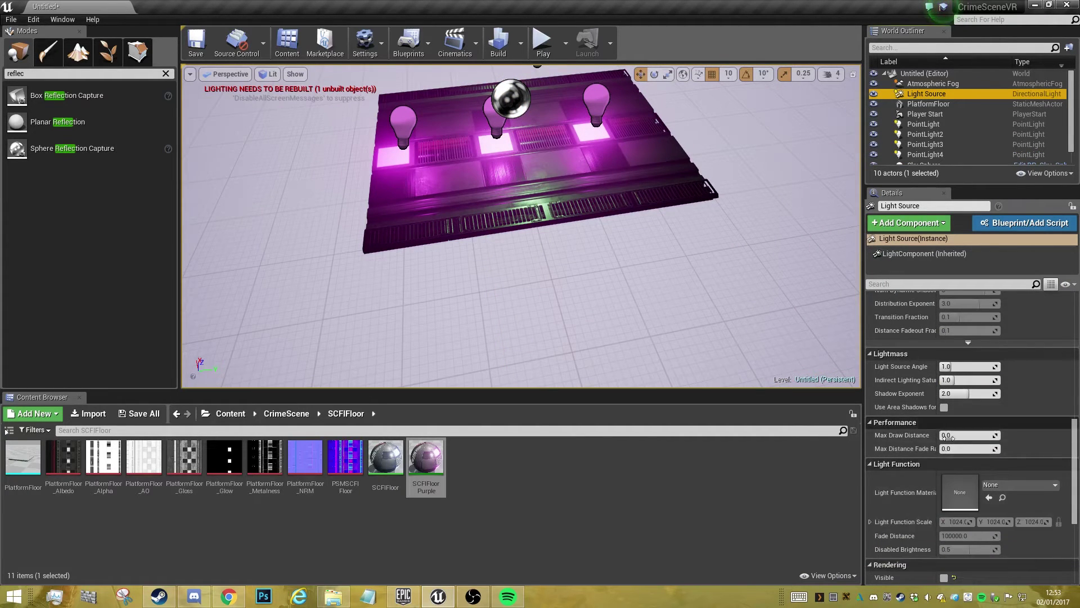
scroll(953, 467, down, 6)
click(943, 470)
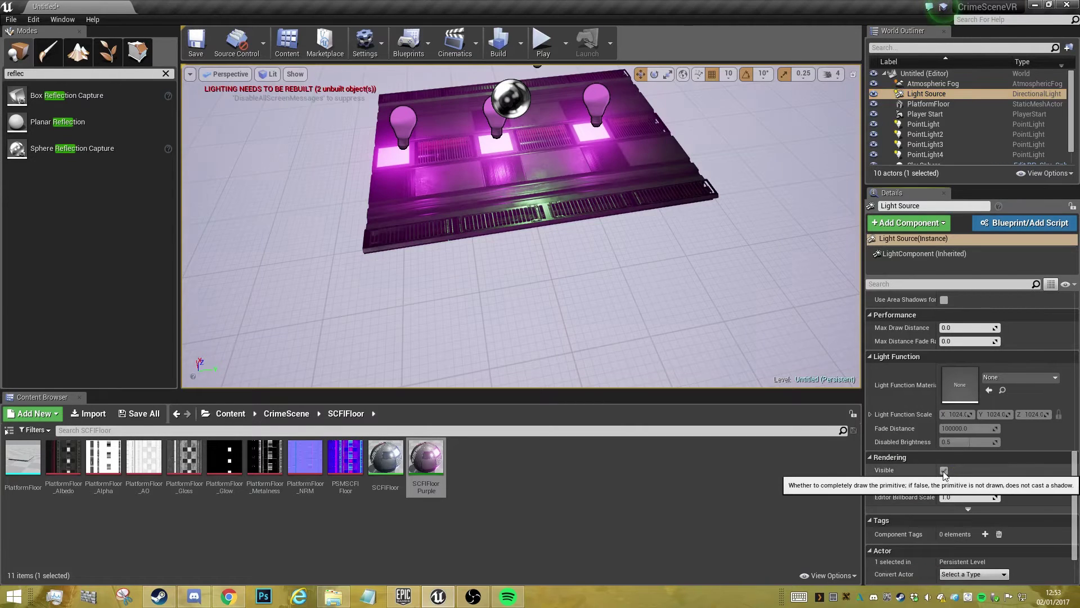
click(945, 474)
click(945, 474)
right_drag(675, 268, 649, 228)
key(g)
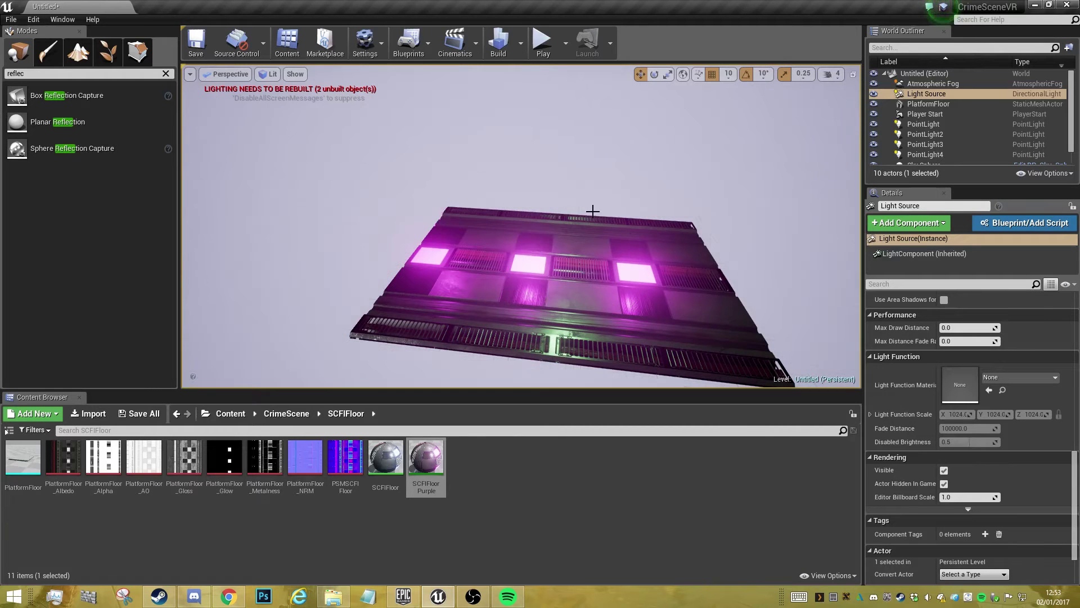
key(g)
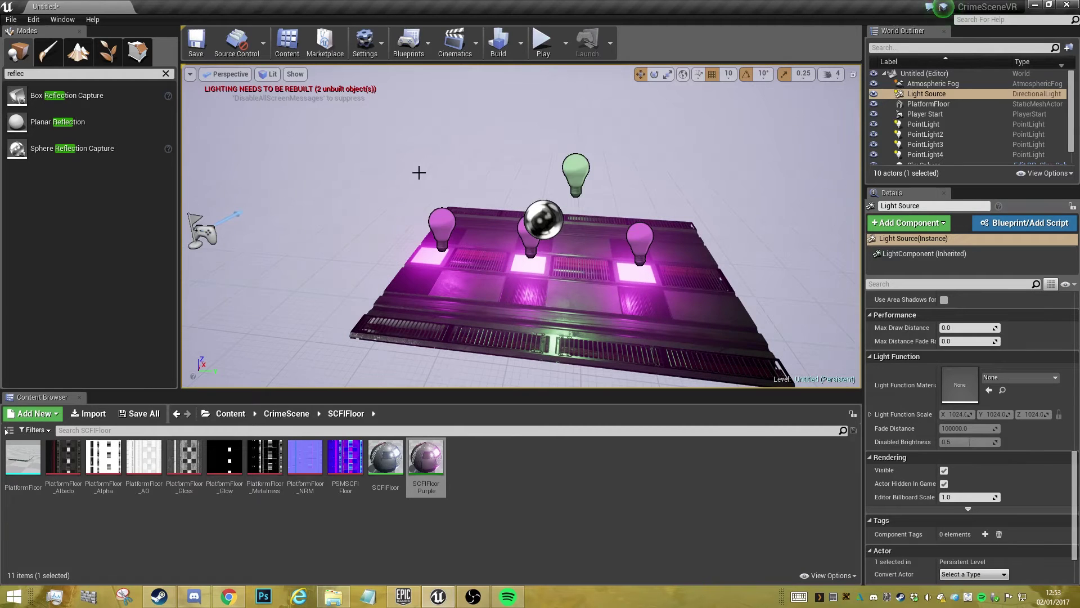
Step: Place a basic Sphere in the middle of the platform floor
click(34, 72)
key(BackSpace)
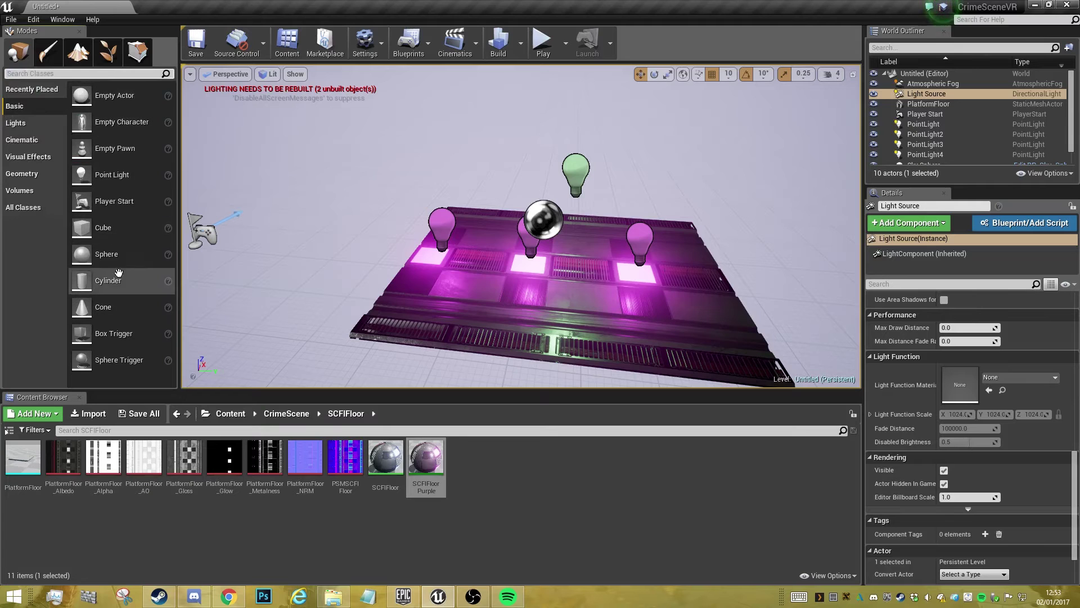
drag(107, 254, 560, 257)
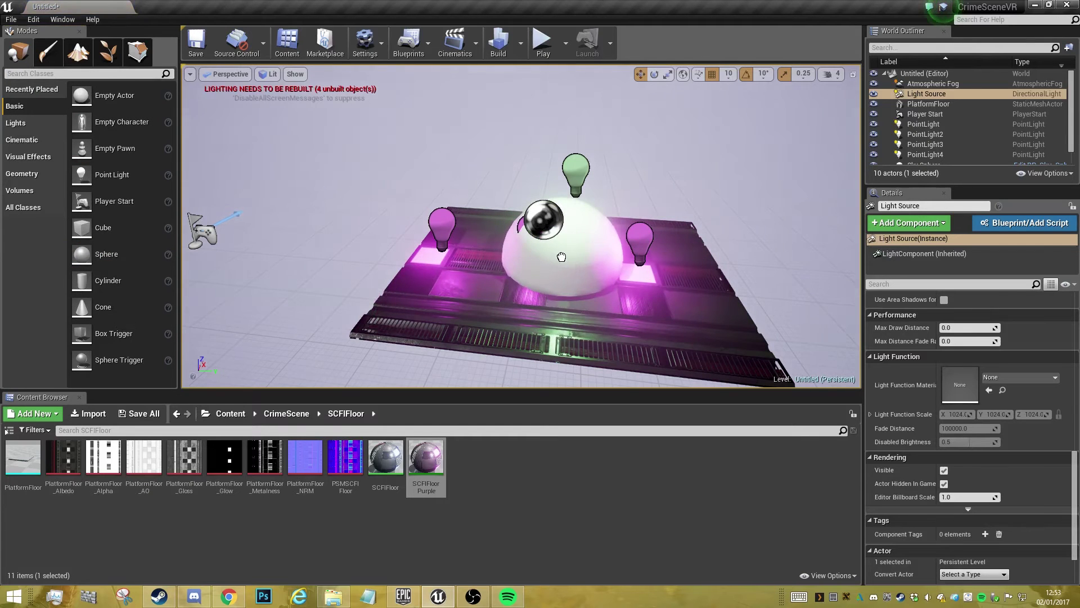
drag(570, 256, 572, 255)
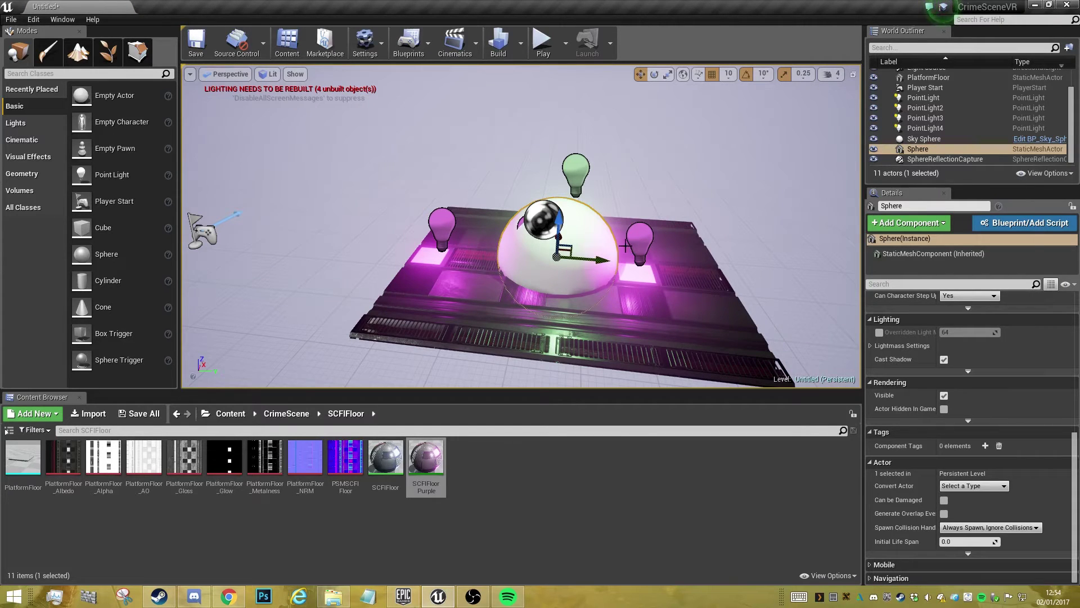
Step: Find the camera actors and place a Camera in the level beside the platform floor
right_drag(596, 236, 630, 237)
click(98, 74)
text(camera)
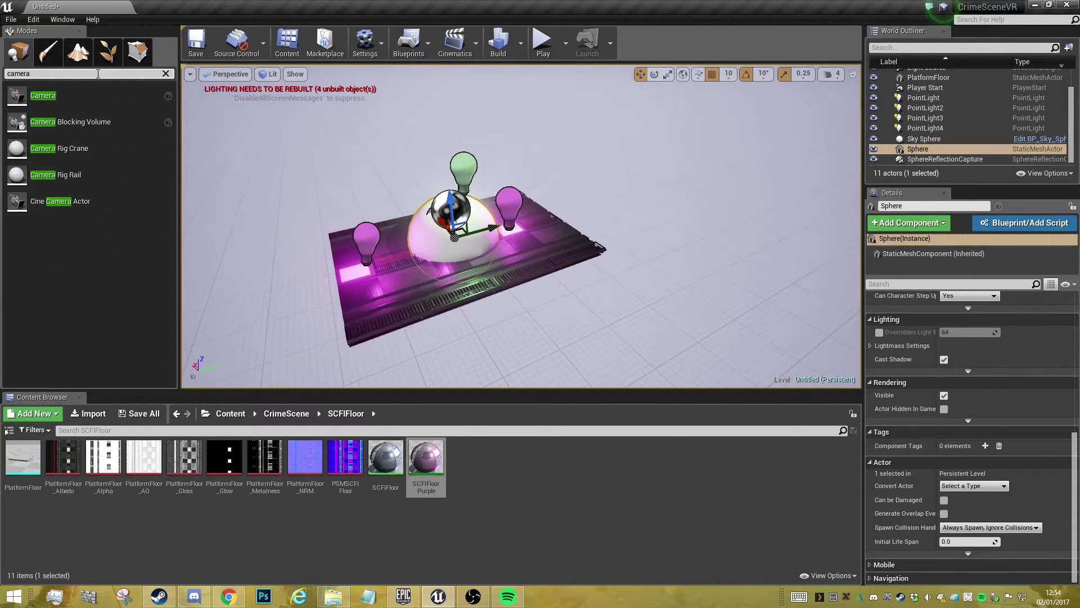
drag(101, 97, 529, 315)
right_drag(428, 268, 374, 269)
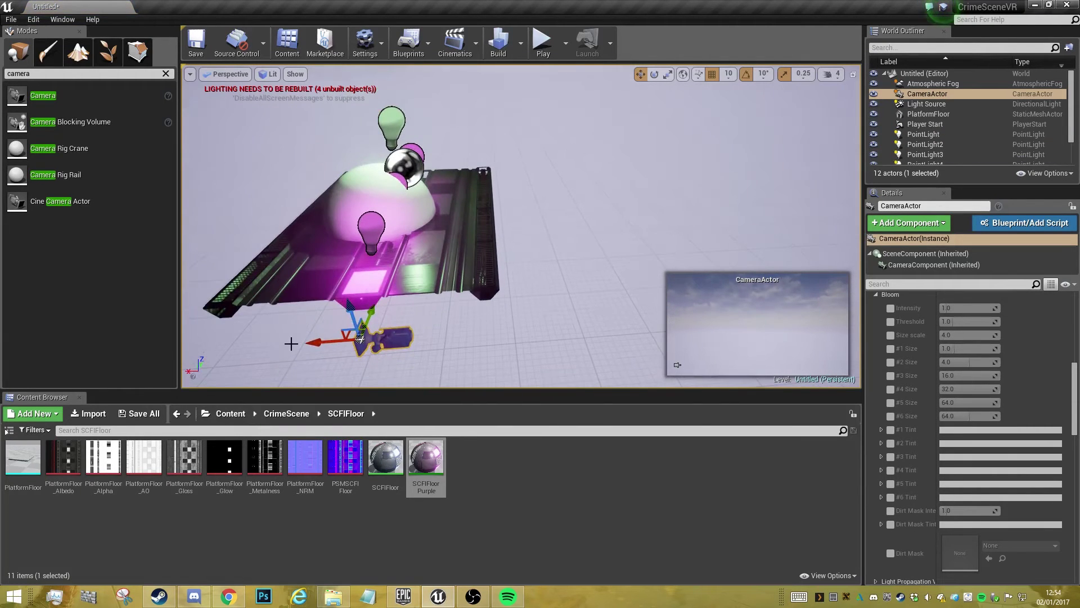
Step: Move the camera back from the floor and raise it, tilting it down towards the sphere and platform
drag(314, 343, 488, 343)
drag(540, 296, 552, 122)
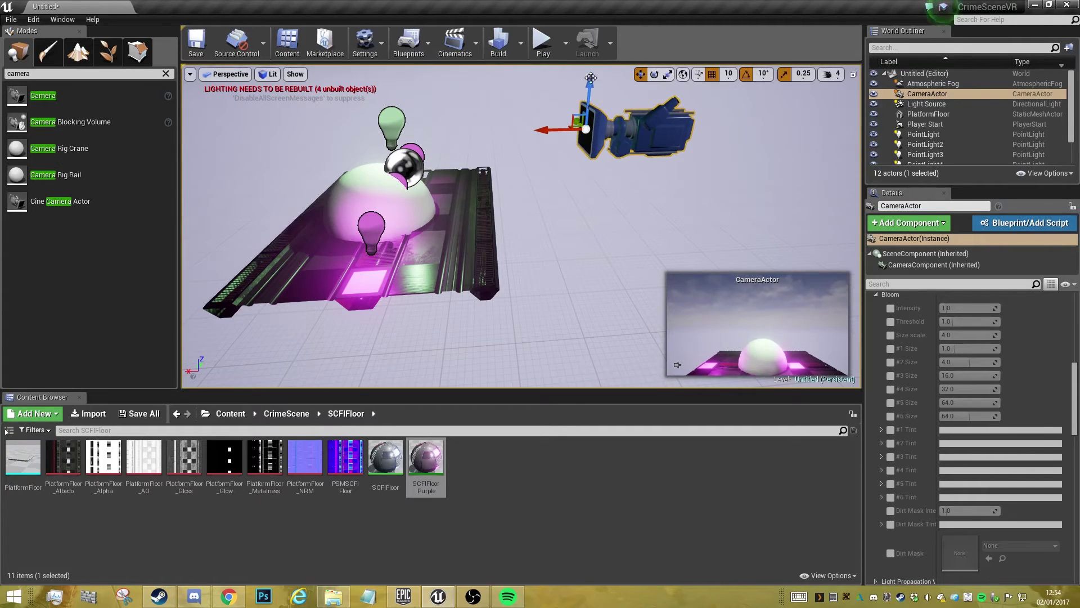
drag(589, 82, 602, 166)
key(e)
key(w)
right_drag(607, 169, 495, 172)
right_drag(568, 168, 638, 205)
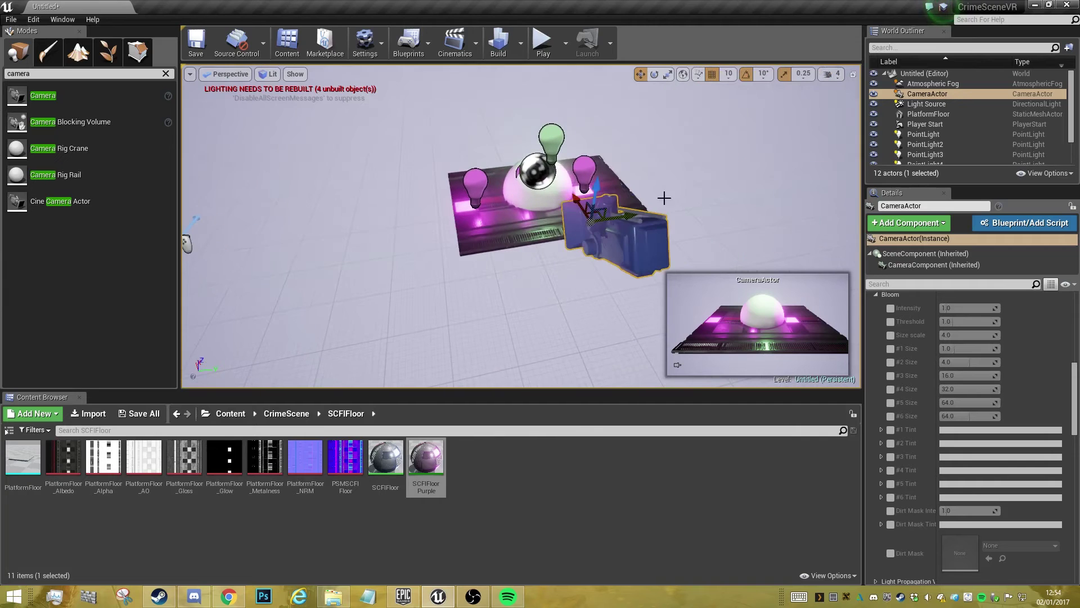
Step: Raise the camera higher and tilt it further down so the whole platform and sphere are framed in its preview
drag(628, 214, 582, 145)
key(e)
key(w)
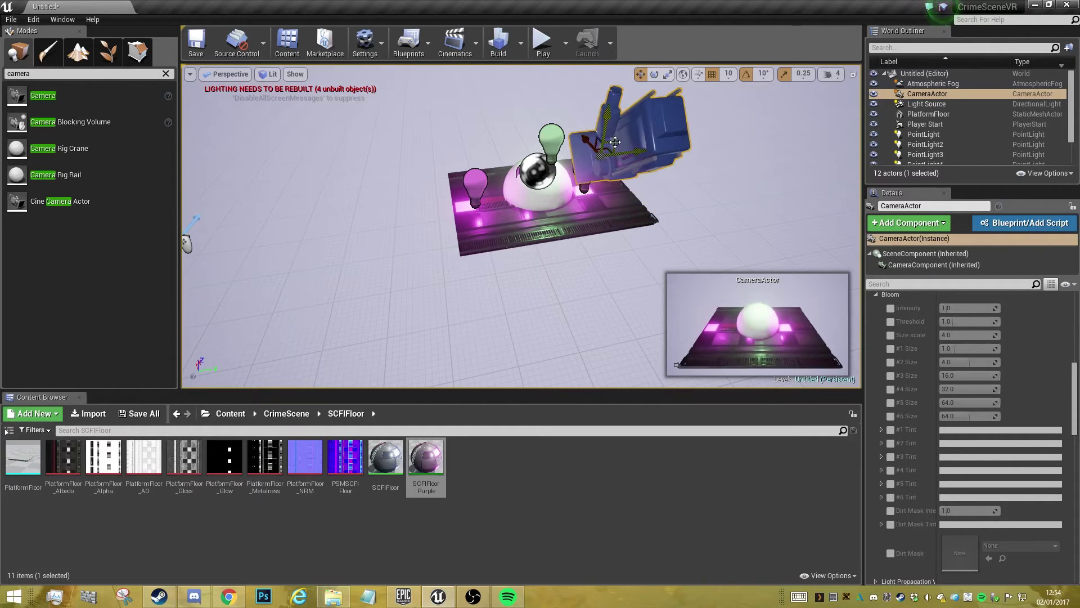
right_drag(641, 236, 774, 219)
right_drag(412, 263, 412, 266)
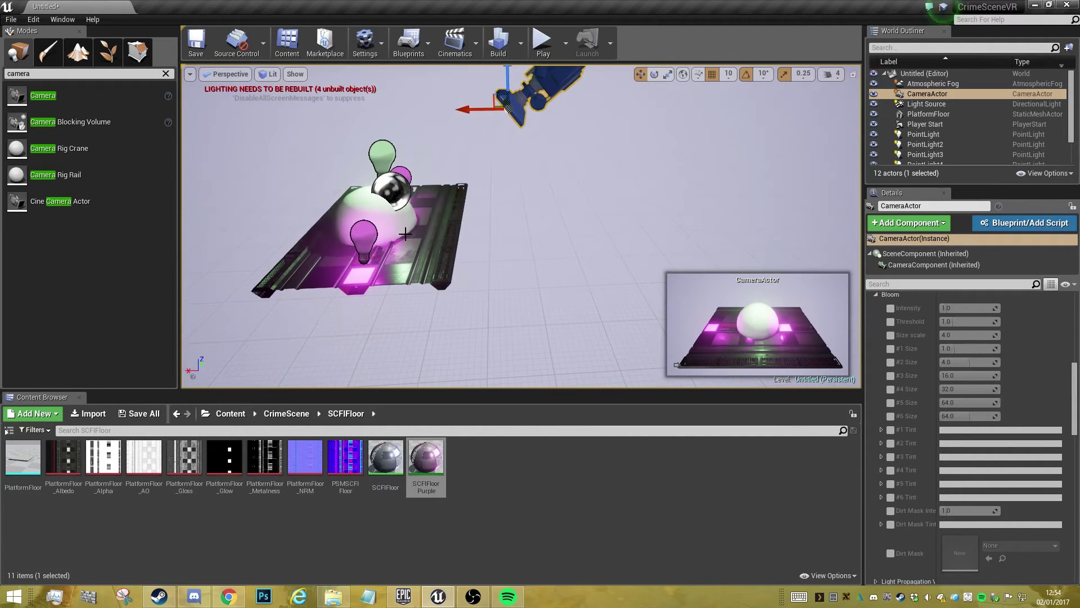
Step: Add a legacy Matinee to the level and create a camera group in it named Turntable
click(468, 47)
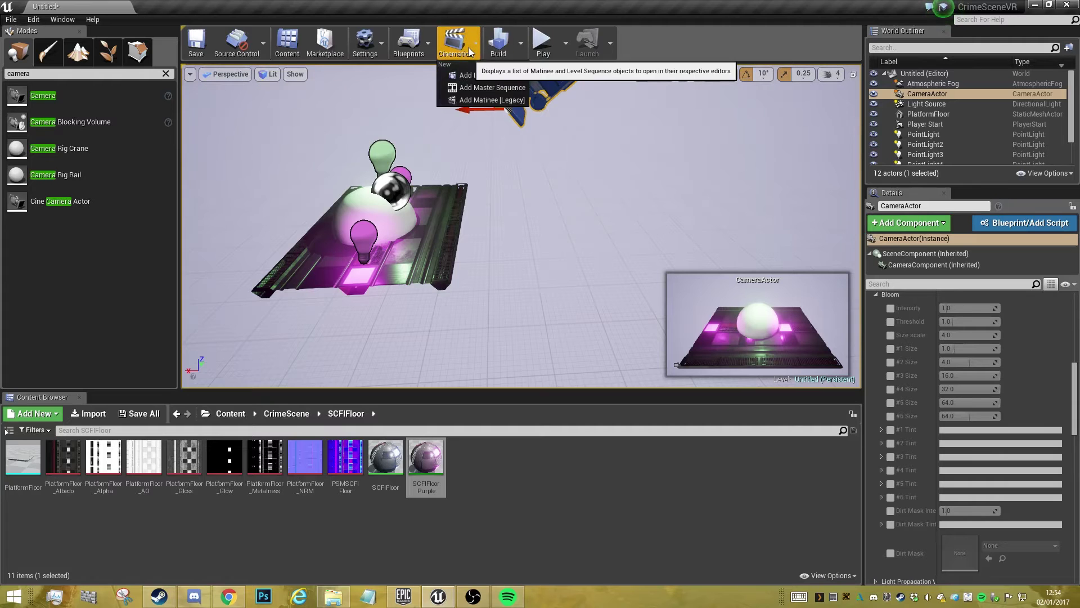
click(481, 100)
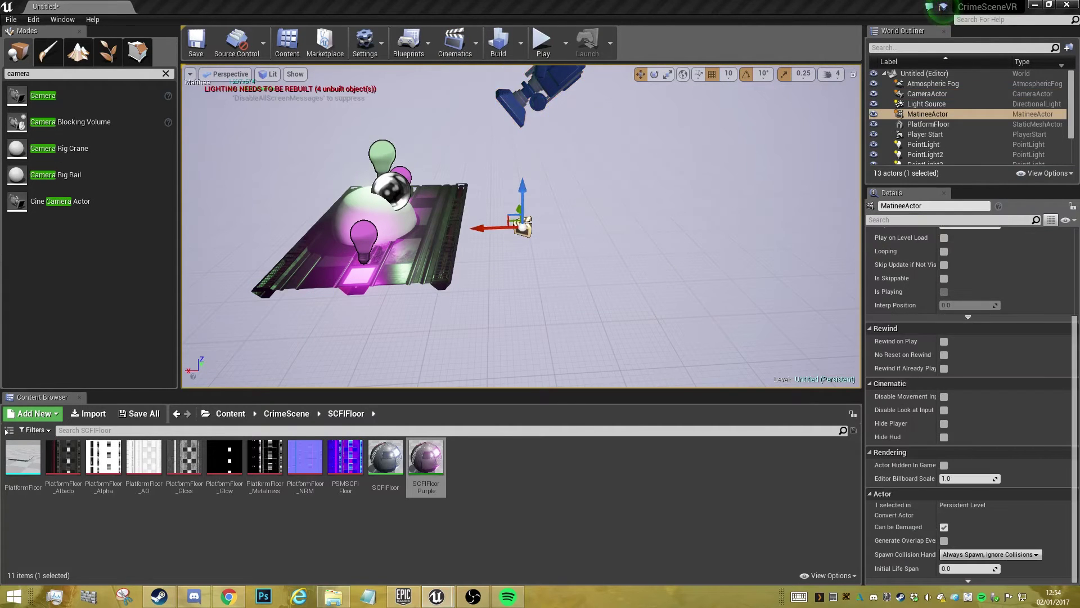
drag(844, 101, 767, 99)
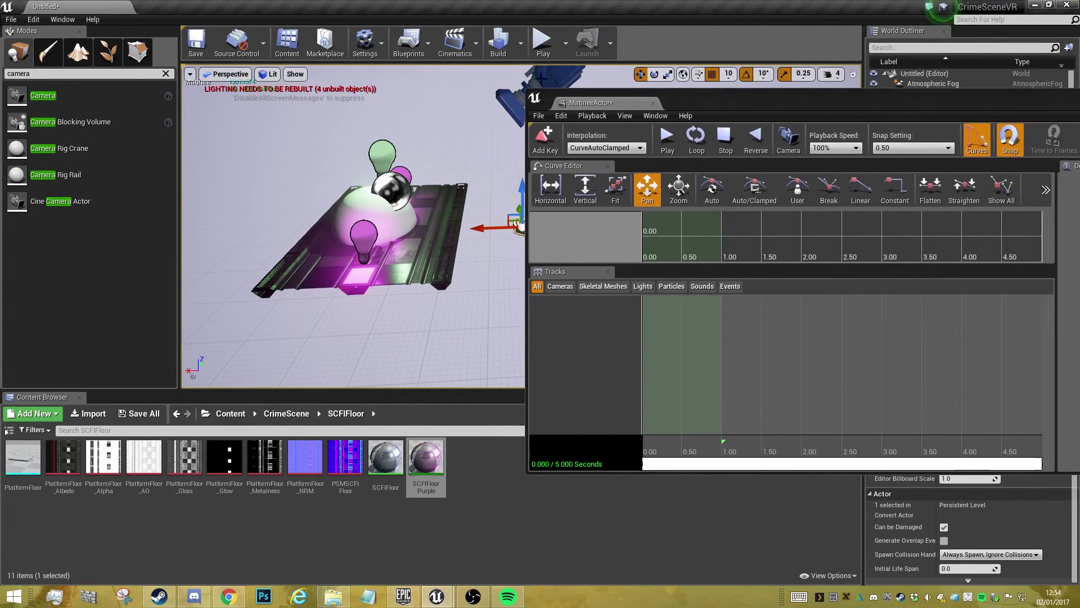
right_click(572, 324)
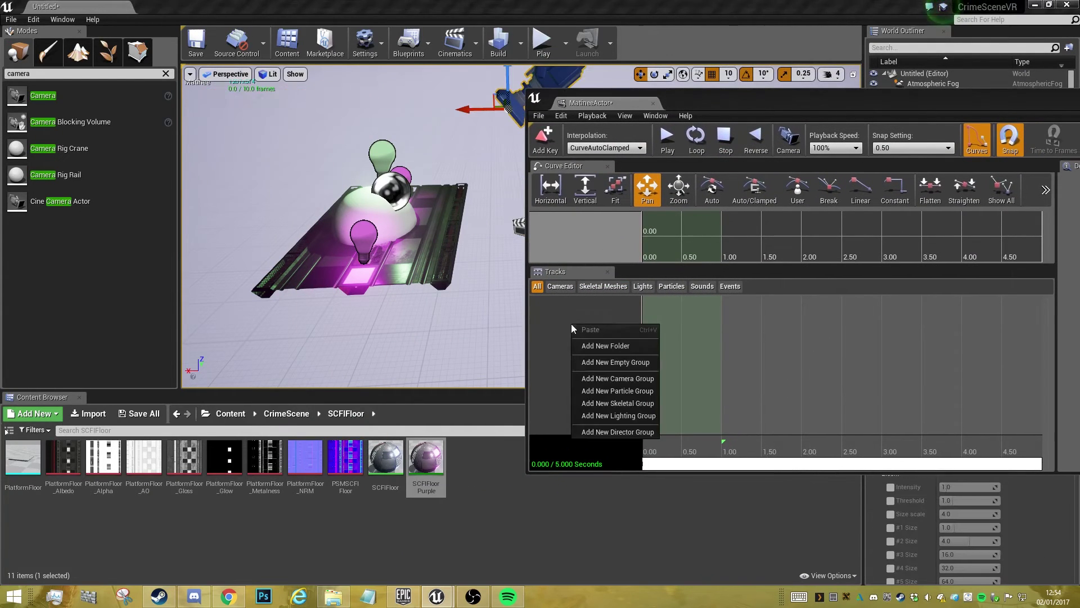
click(626, 379)
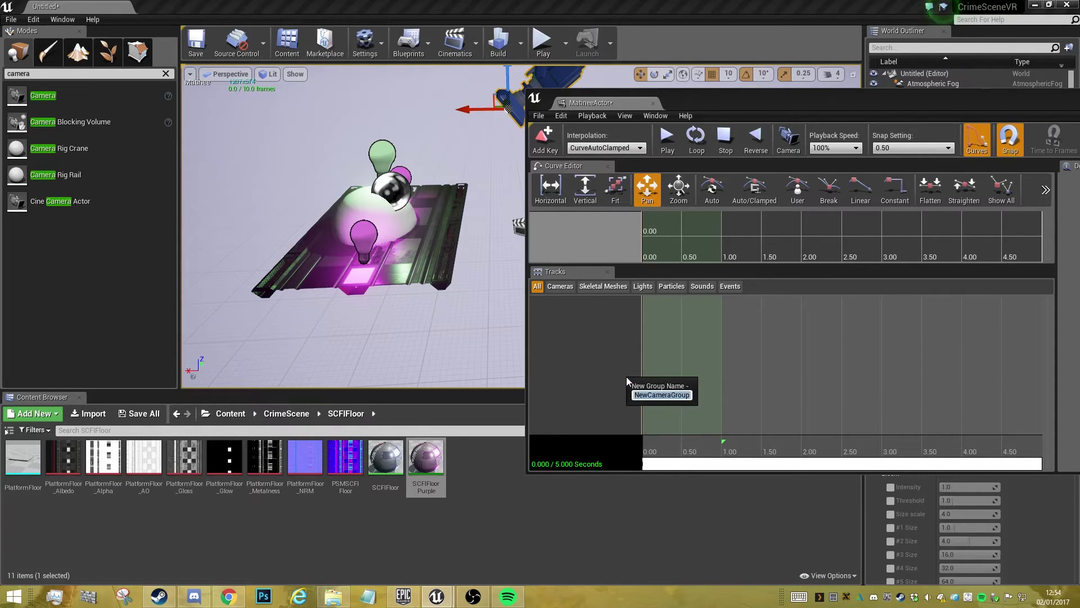
text(Turntable)
key(Return)
Step: Extend the Matinee's loop section to 4 seconds, shorten the sequence to 4 seconds, and select the Movement key at time 0
scroll(779, 371, down, 3)
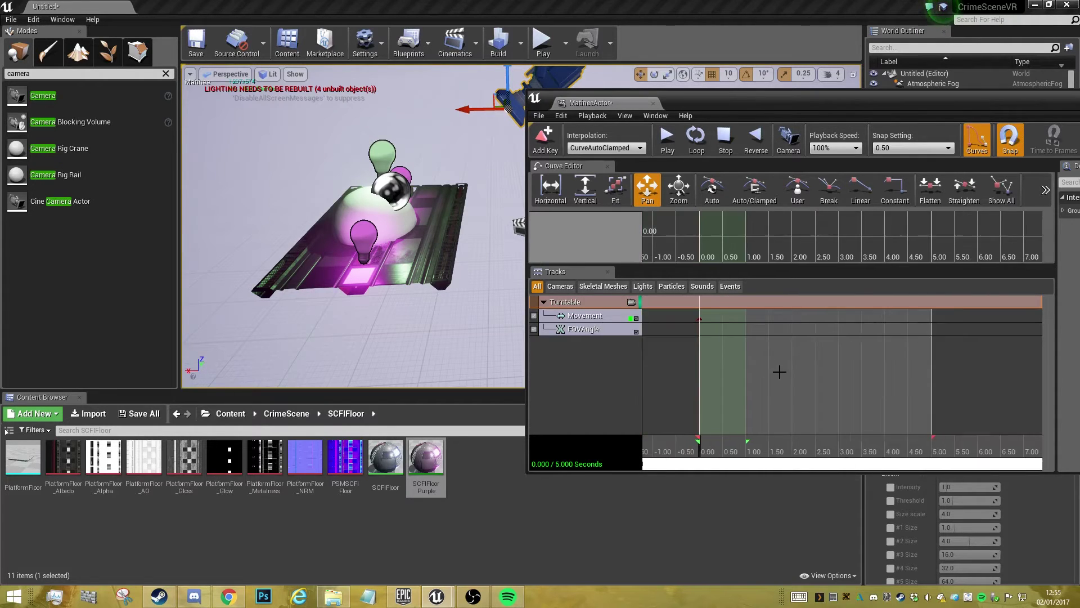
drag(747, 448, 886, 441)
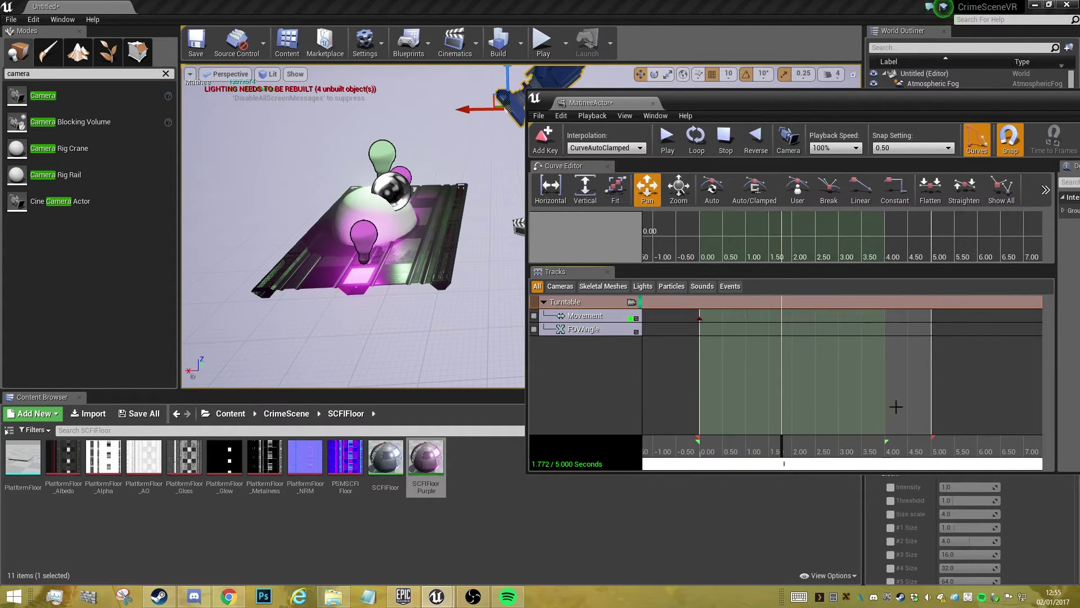
click(1009, 135)
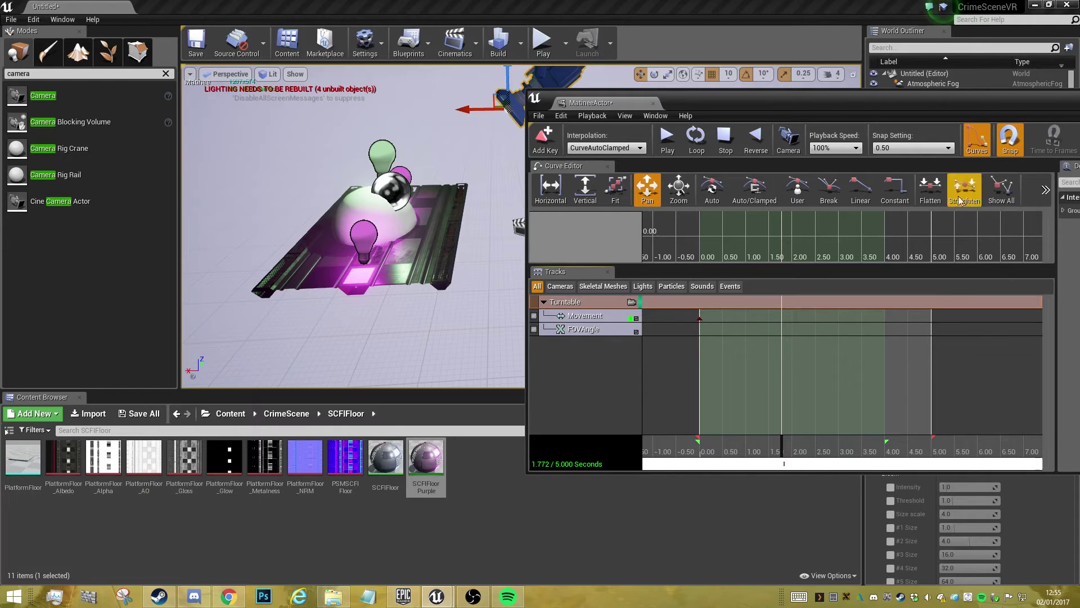
drag(931, 443, 885, 448)
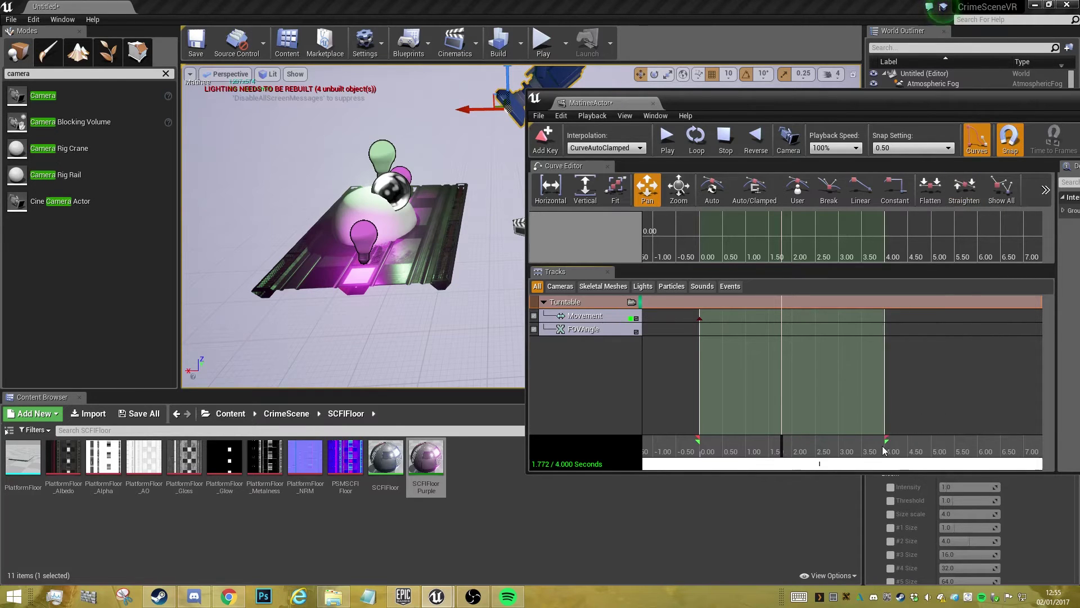
drag(732, 452, 696, 454)
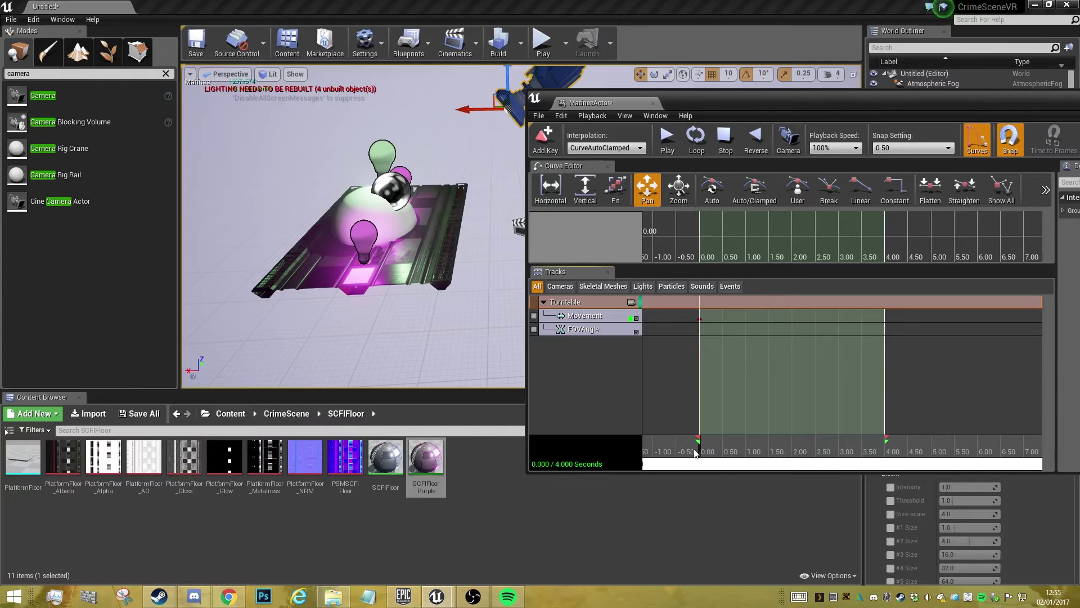
click(701, 320)
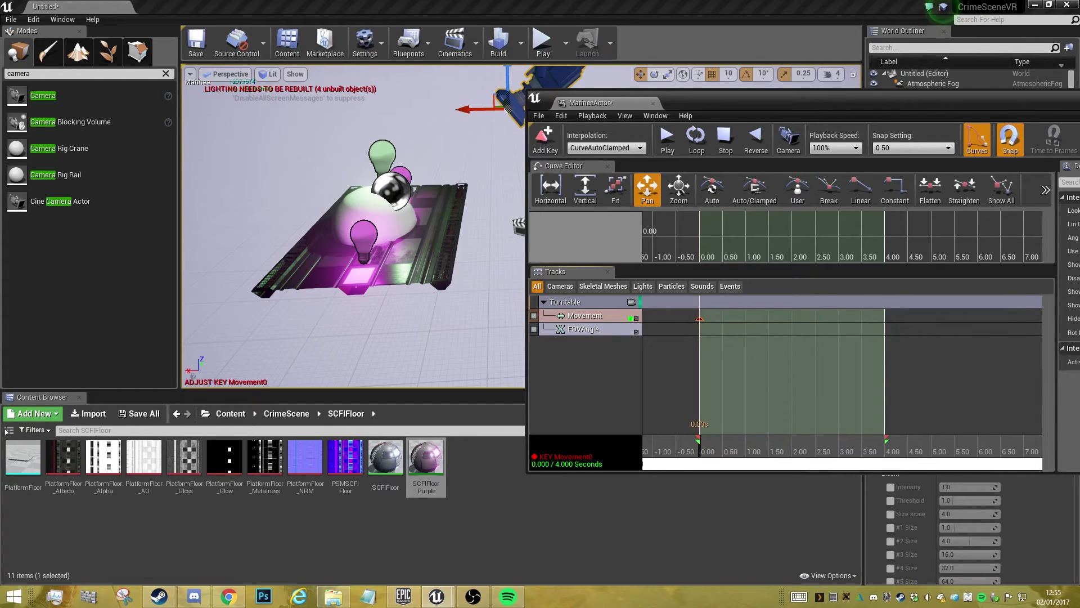
Step: Return to the level and attach the CameraActor to the Sphere as its child
click(993, 32)
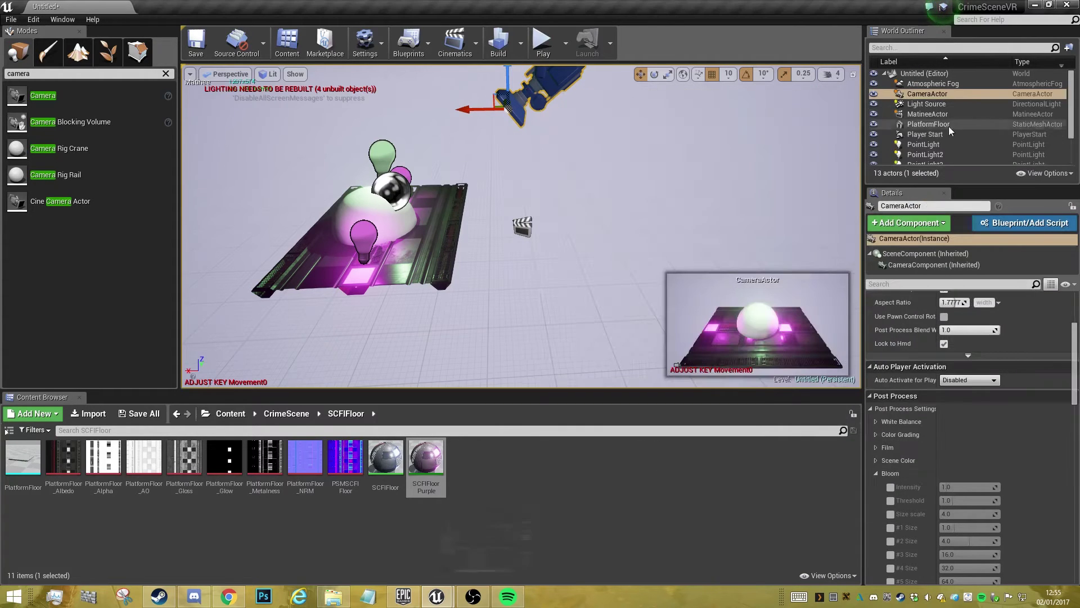
click(924, 94)
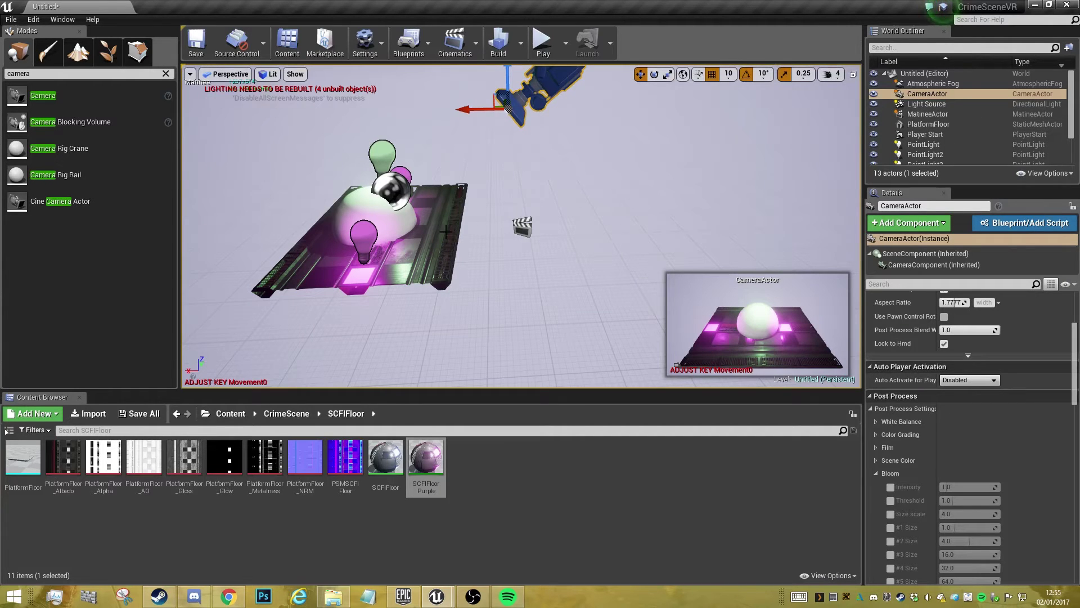
click(419, 223)
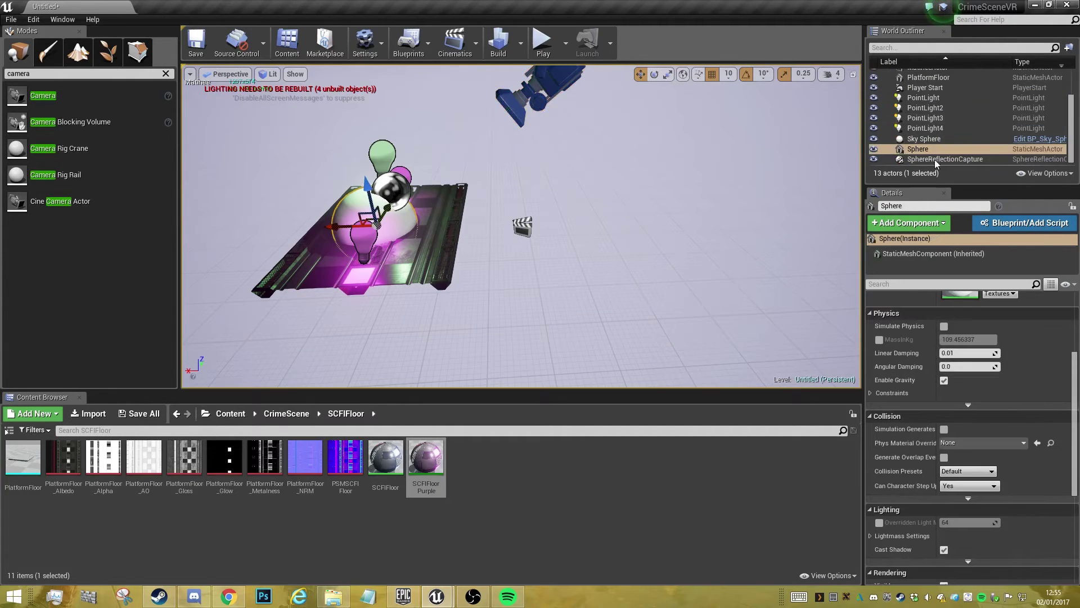
scroll(929, 107, up, 1)
scroll(930, 95, up, 1)
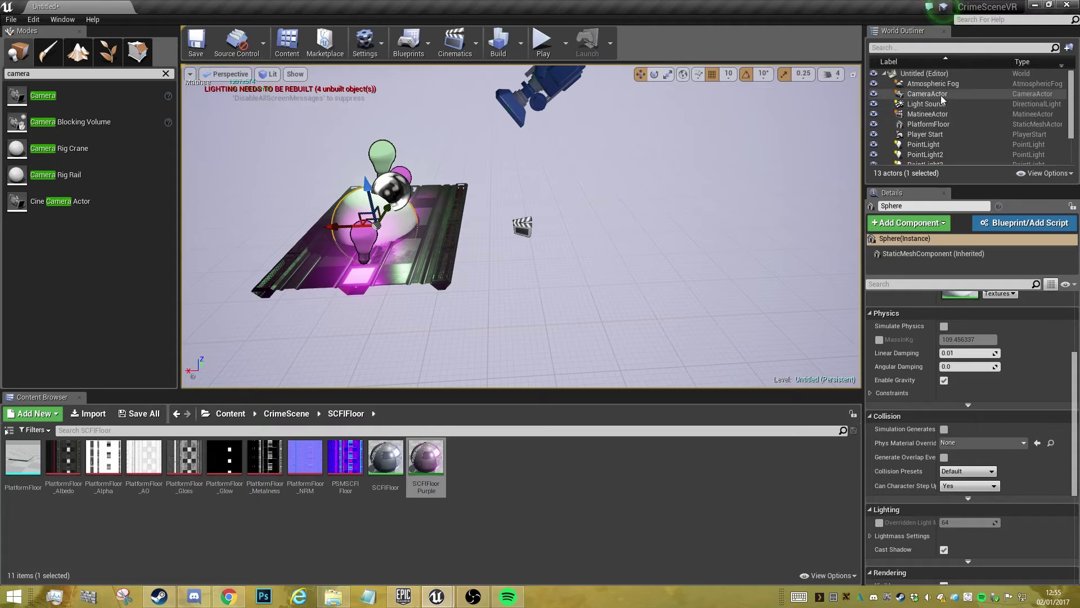
click(932, 95)
drag(933, 96, 917, 150)
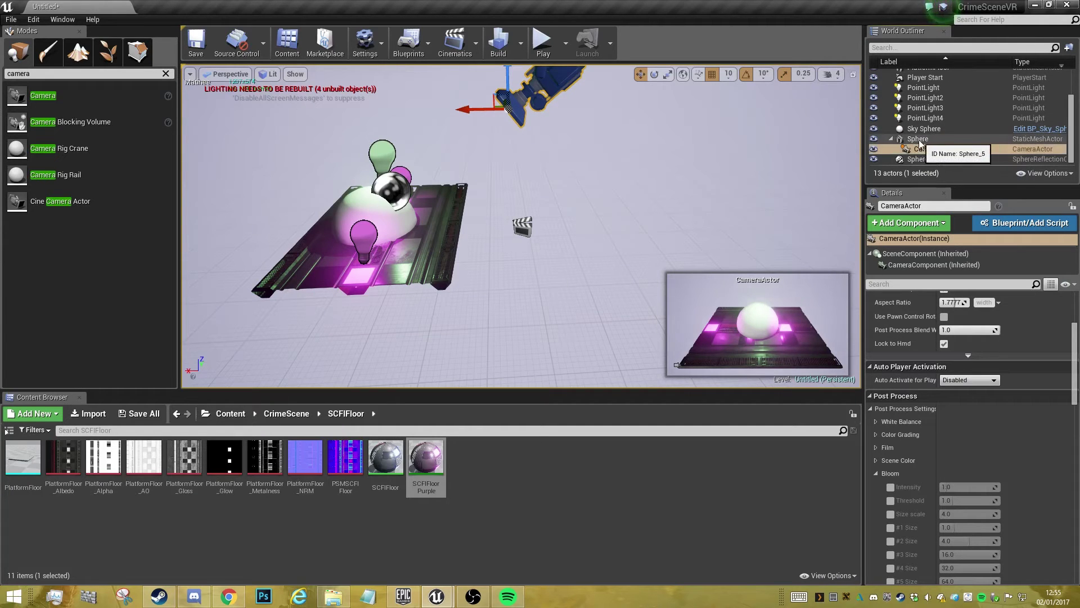
Step: Set the Sphere's mobility to Movable
scroll(978, 350, up, 2)
scroll(979, 344, up, 2)
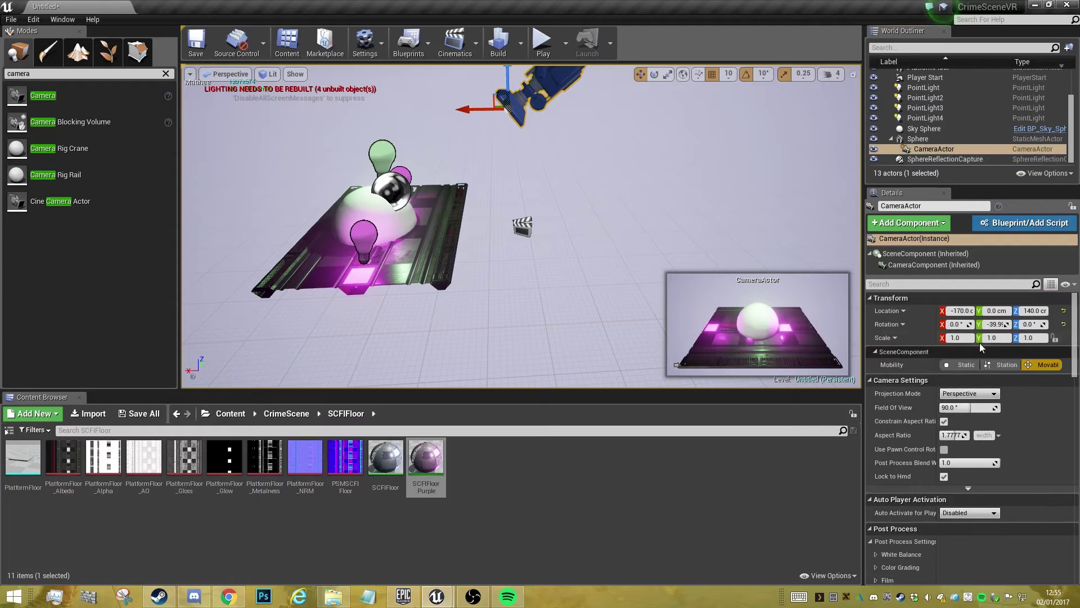
click(917, 139)
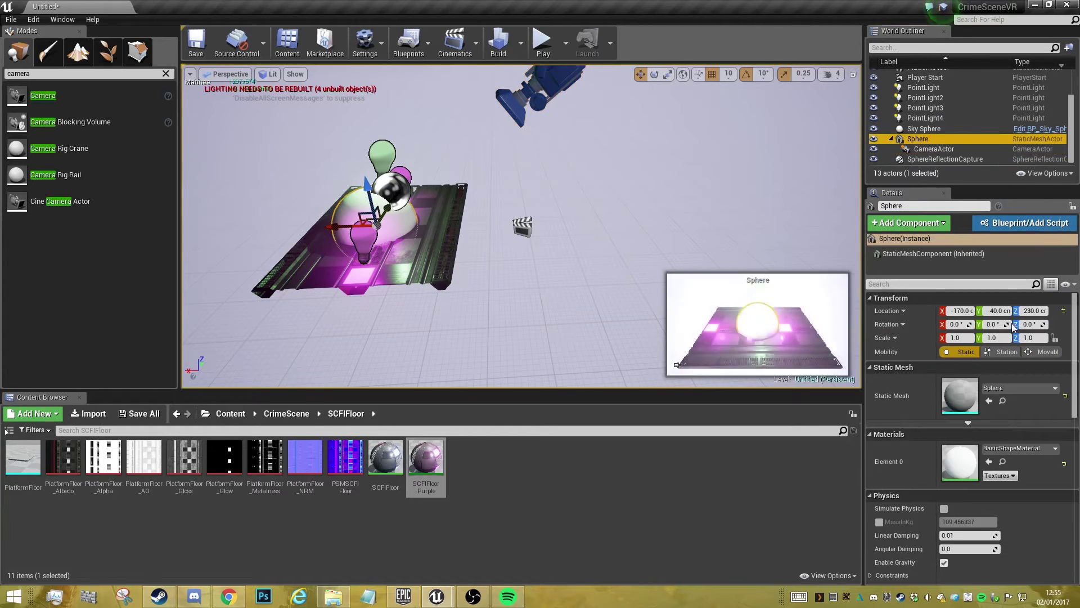
click(1042, 352)
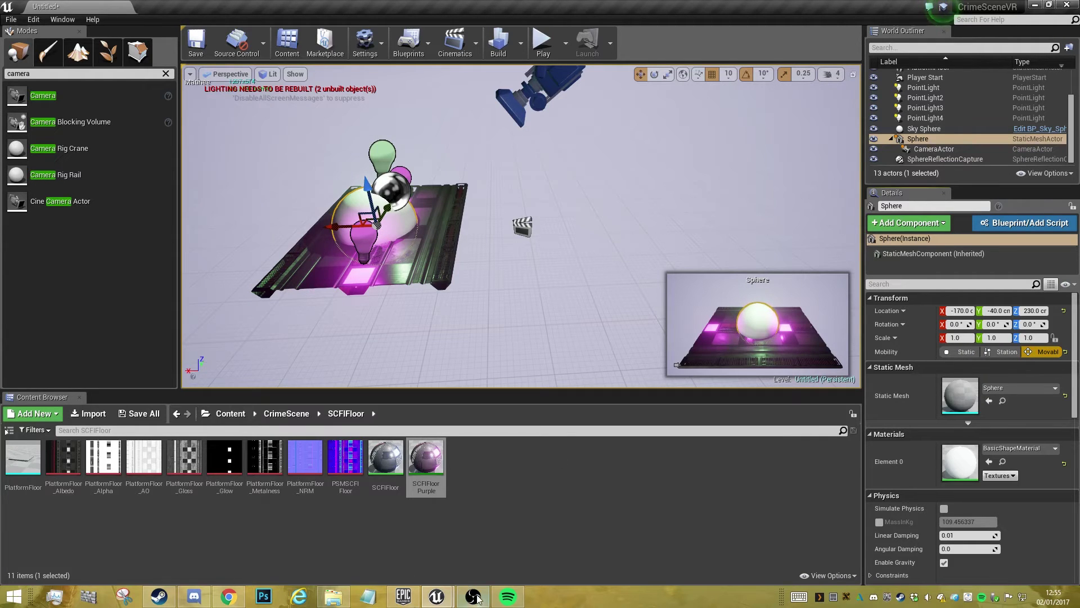
Step: Return to the Matinee window and add a new empty group named Turn for the selected Sphere
mouse_move(439, 597)
click(492, 544)
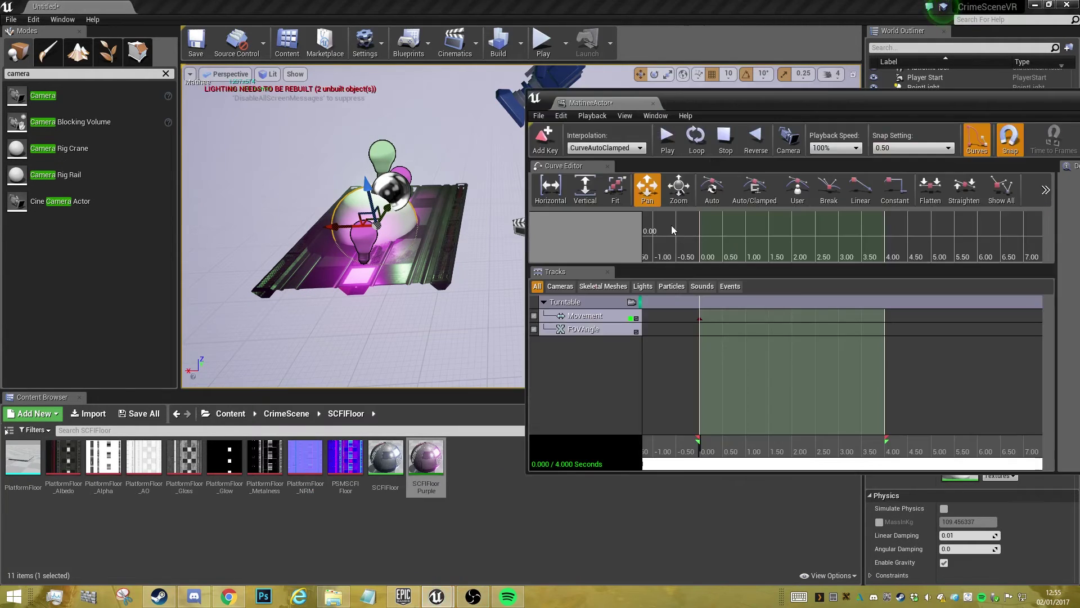
click(616, 594)
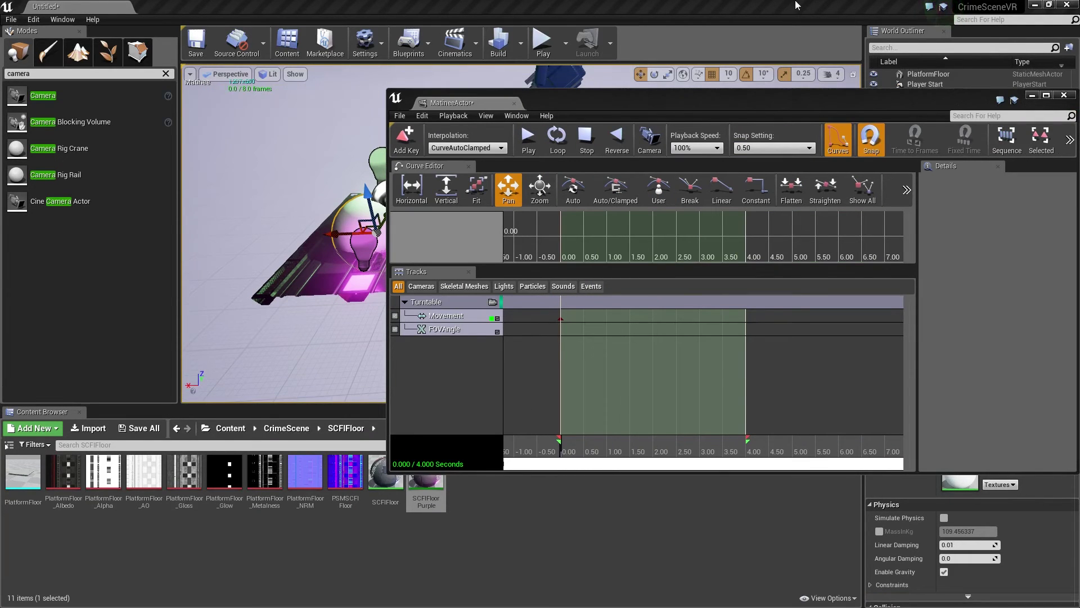
drag(651, 101, 752, 65)
right_click(544, 320)
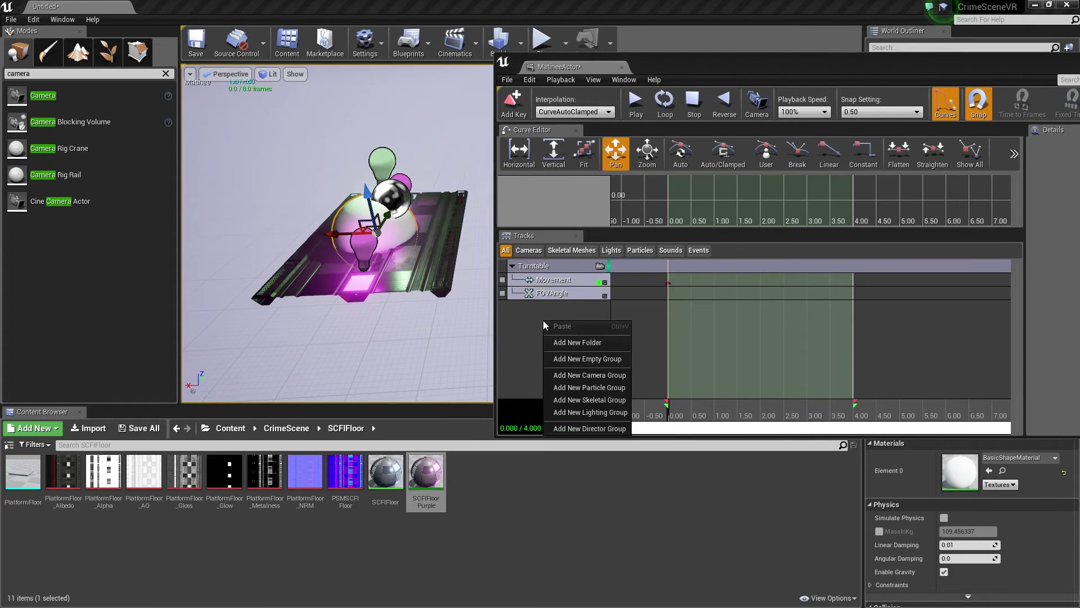
right_click(518, 326)
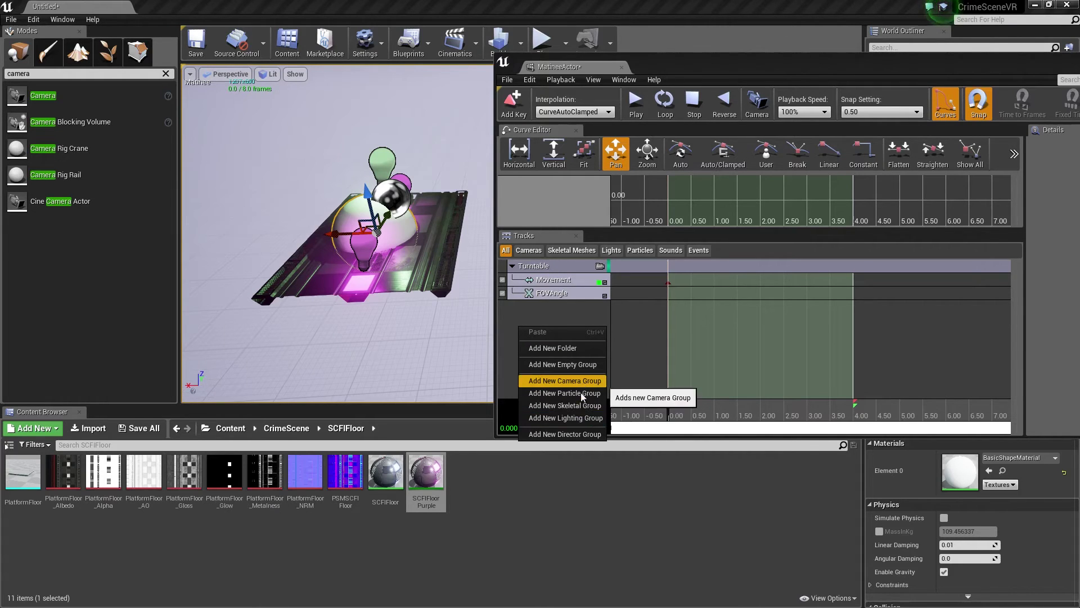
click(557, 364)
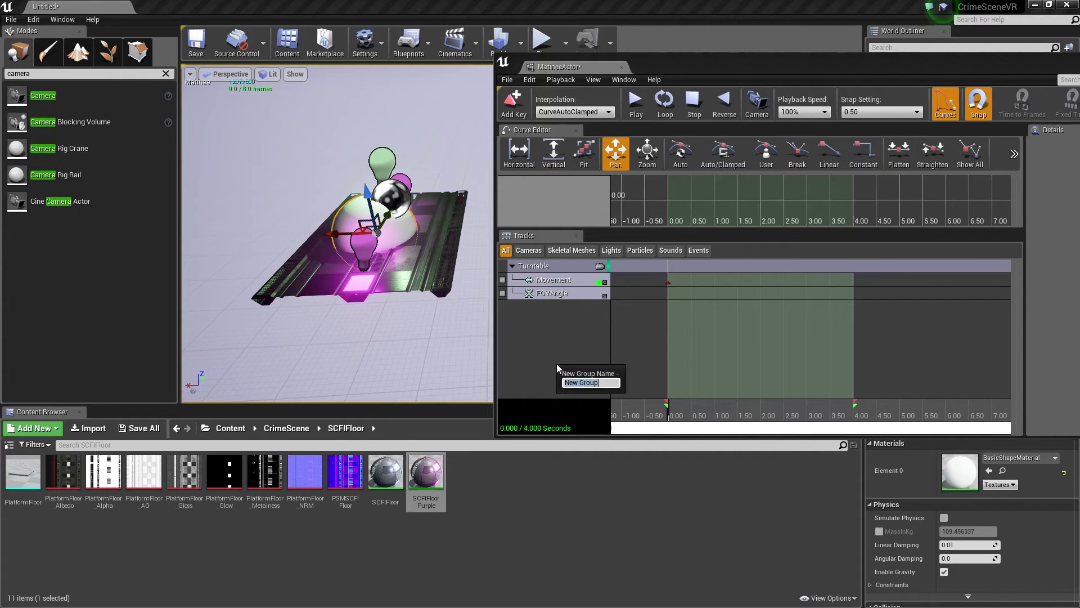
text(Turn)
key(Return)
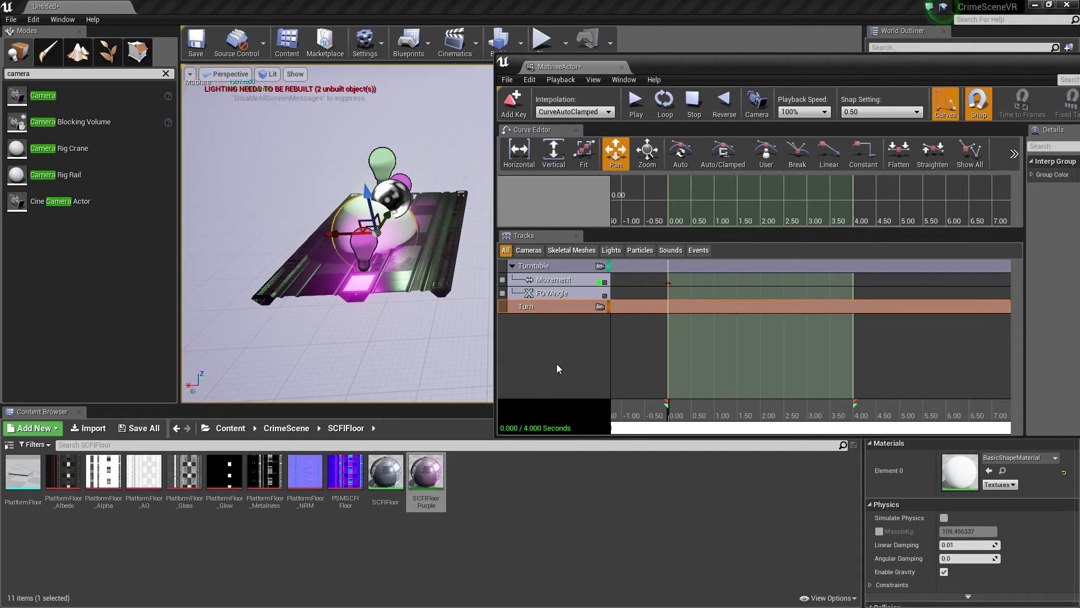
Step: Add a Movement track to the Turn group and key it at 1 second
right_click(579, 307)
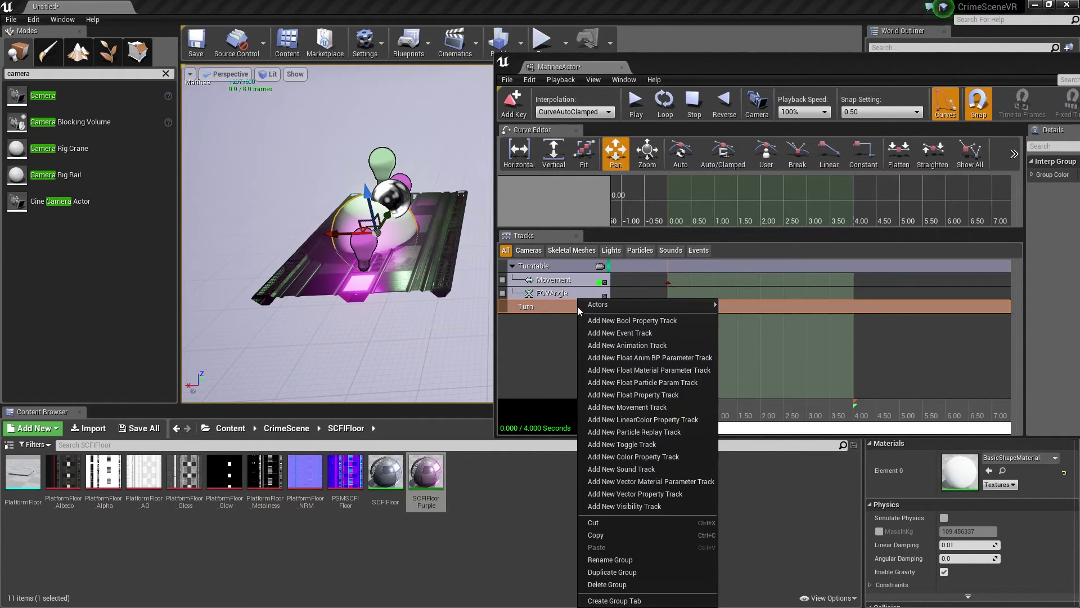
click(630, 407)
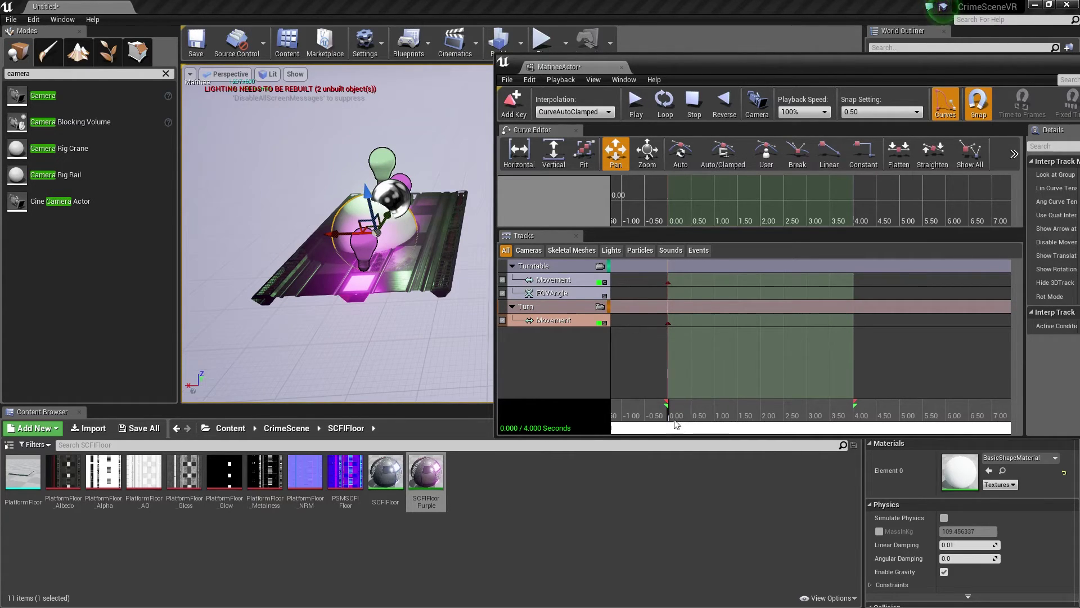
drag(669, 420, 717, 421)
key(Return)
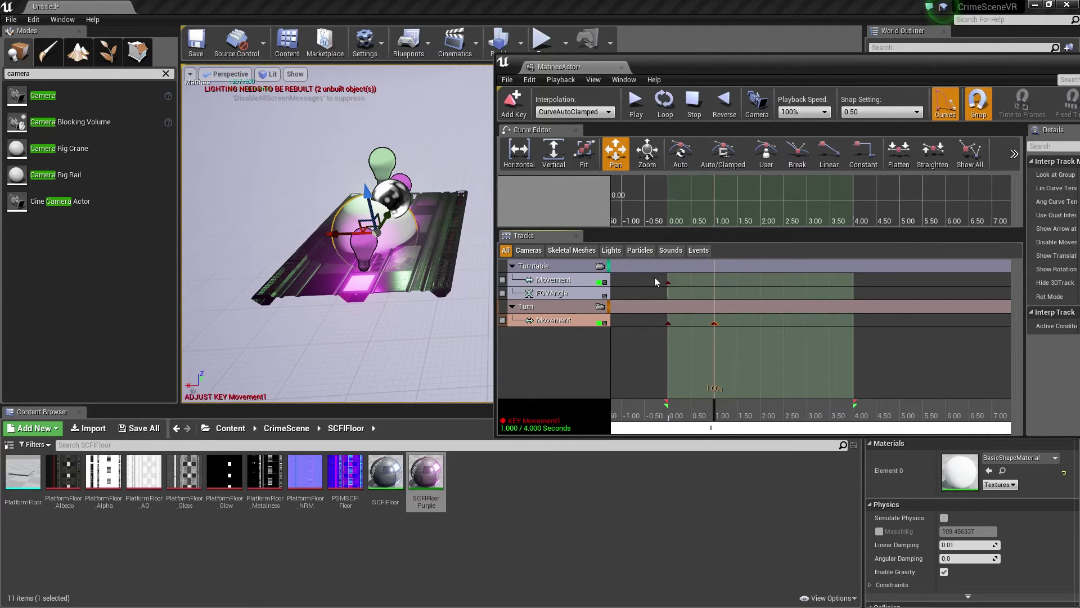
Step: Rotate the sphere around its vertical axis for the 1-second key
key(e)
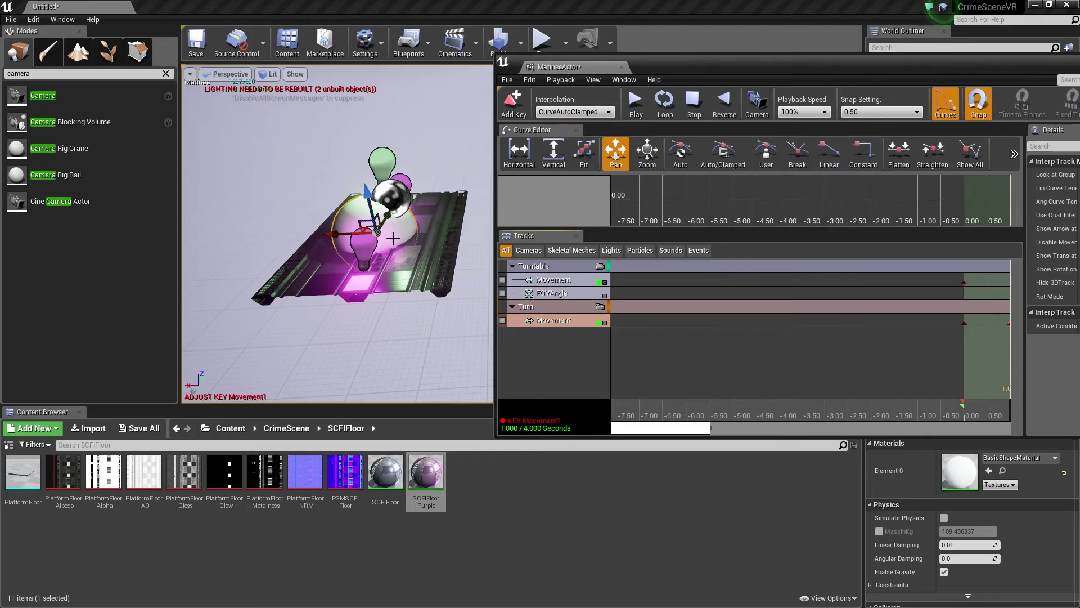
drag(697, 431, 745, 429)
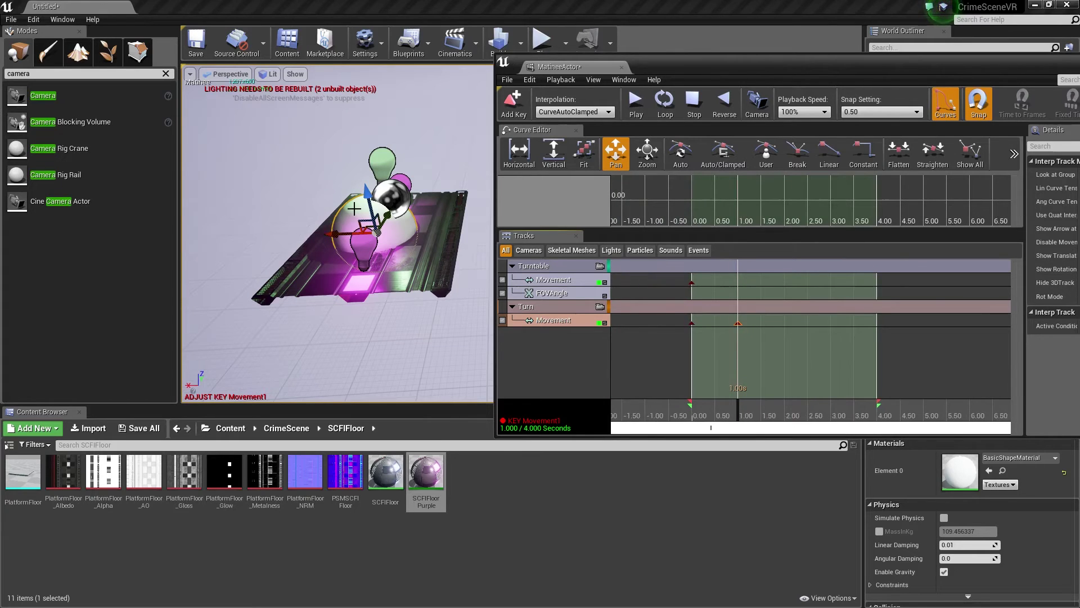
key(e)
drag(407, 262, 383, 267)
right_drag(389, 330, 391, 298)
Step: Add Turn movement keys at 2, 3 and 4 seconds, rotating the sphere further around its vertical axis at each
drag(746, 411, 787, 418)
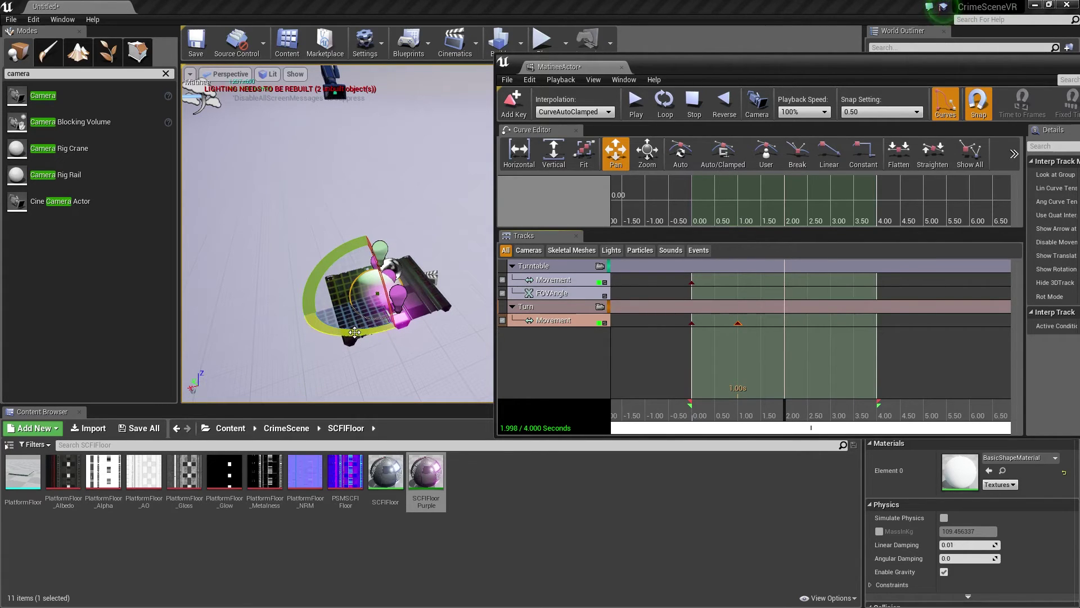
key(Return)
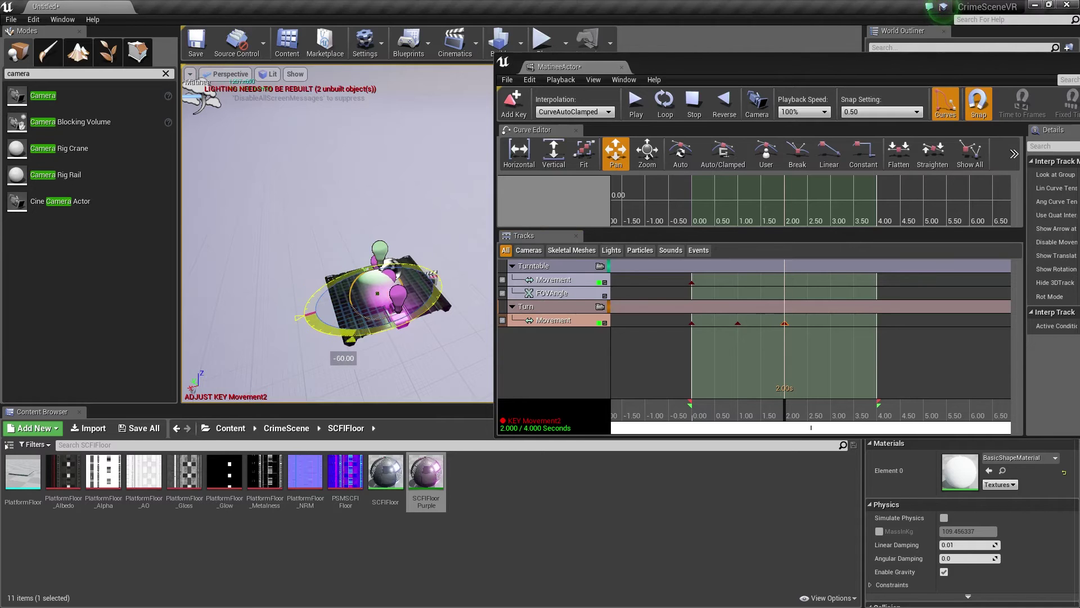
drag(352, 330, 359, 332)
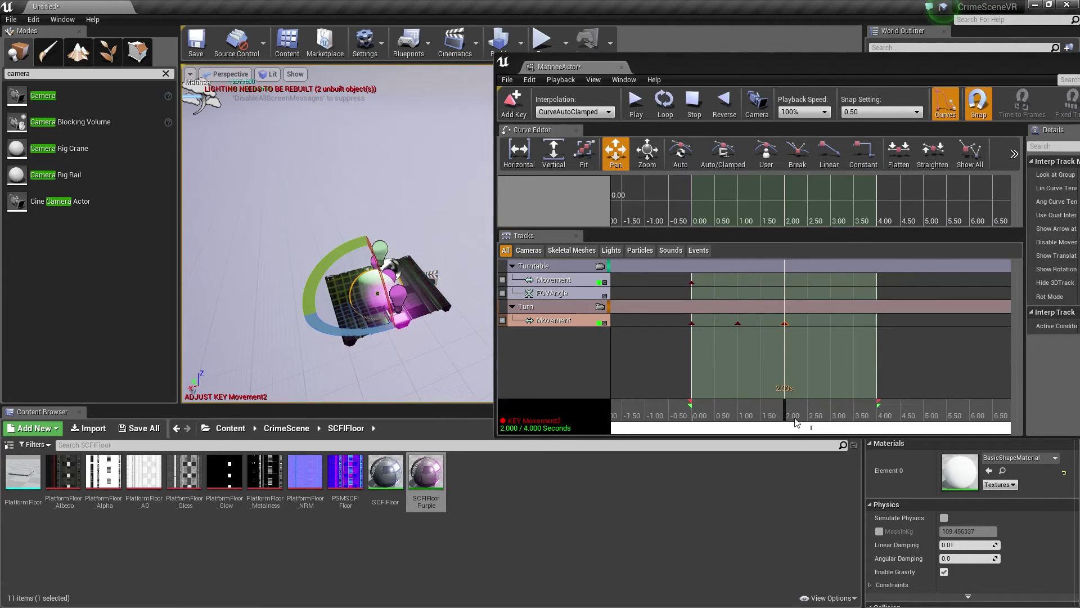
drag(789, 411, 833, 417)
key(Return)
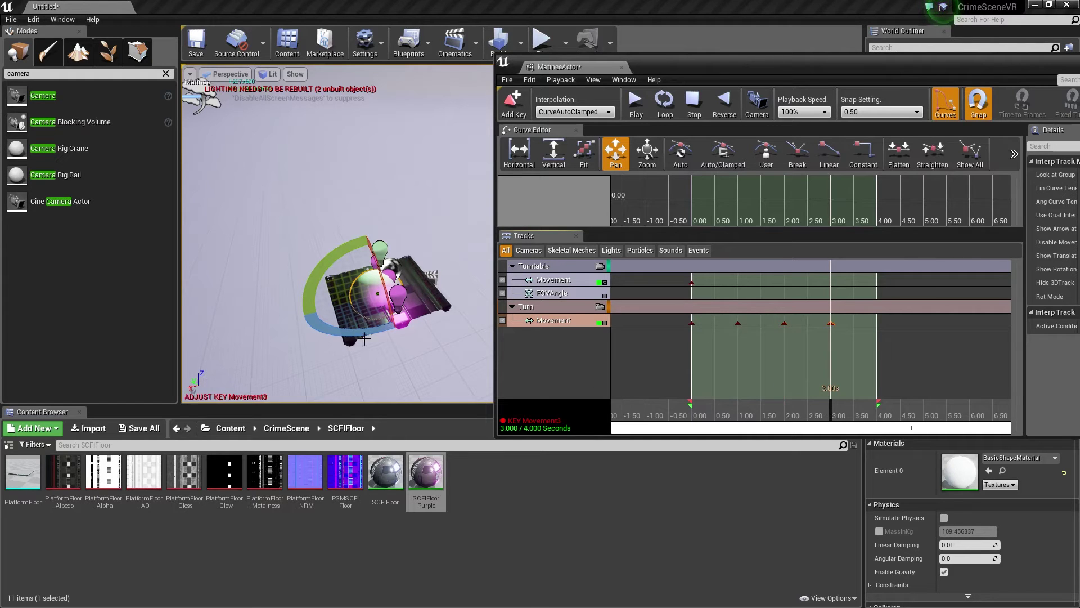
drag(357, 333, 403, 345)
drag(828, 415, 877, 416)
key(Return)
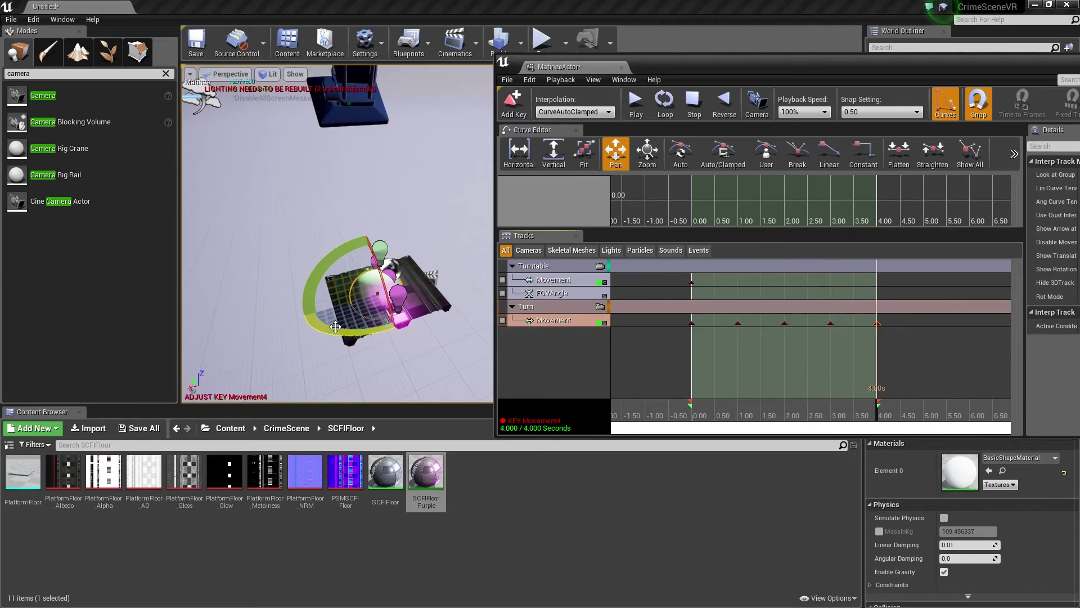
drag(328, 331, 369, 319)
Step: Play back the Matinee to check how the camera orbits with the sphere, and reselect the sphere
mouse_move(400, 355)
right_down()
mouse_move(419, 318)
mouse_move(400, 351)
right_up()
scroll(398, 296, down, 3)
click(642, 115)
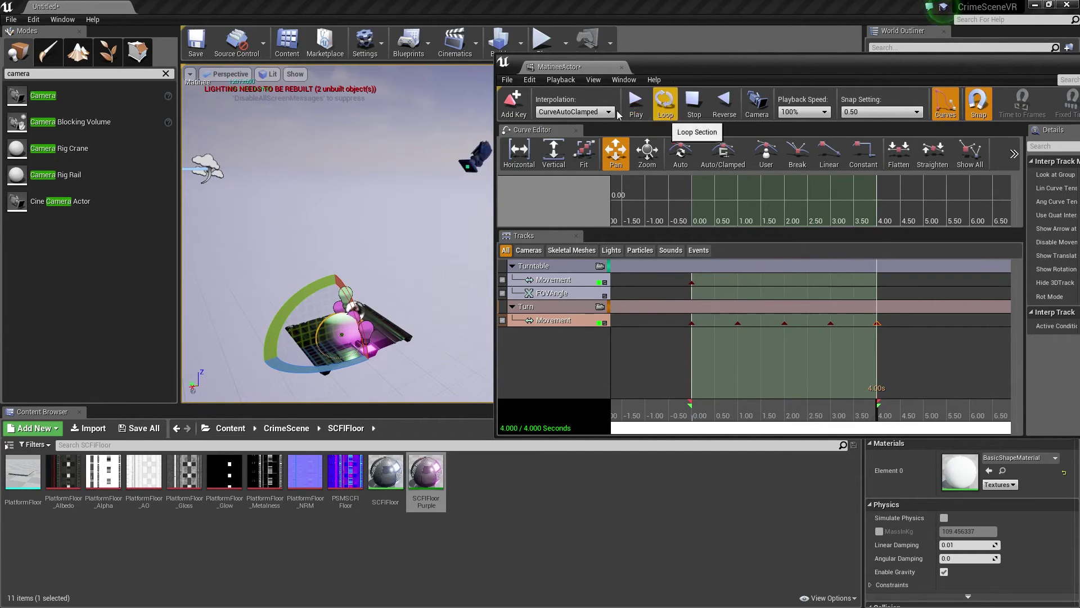
click(343, 334)
click(339, 320)
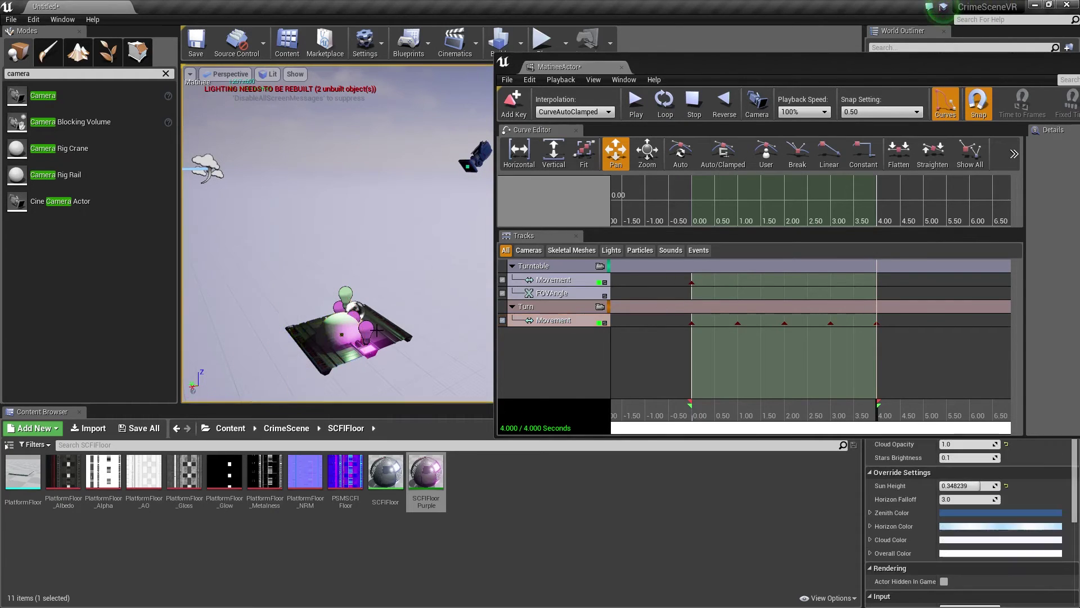
click(345, 329)
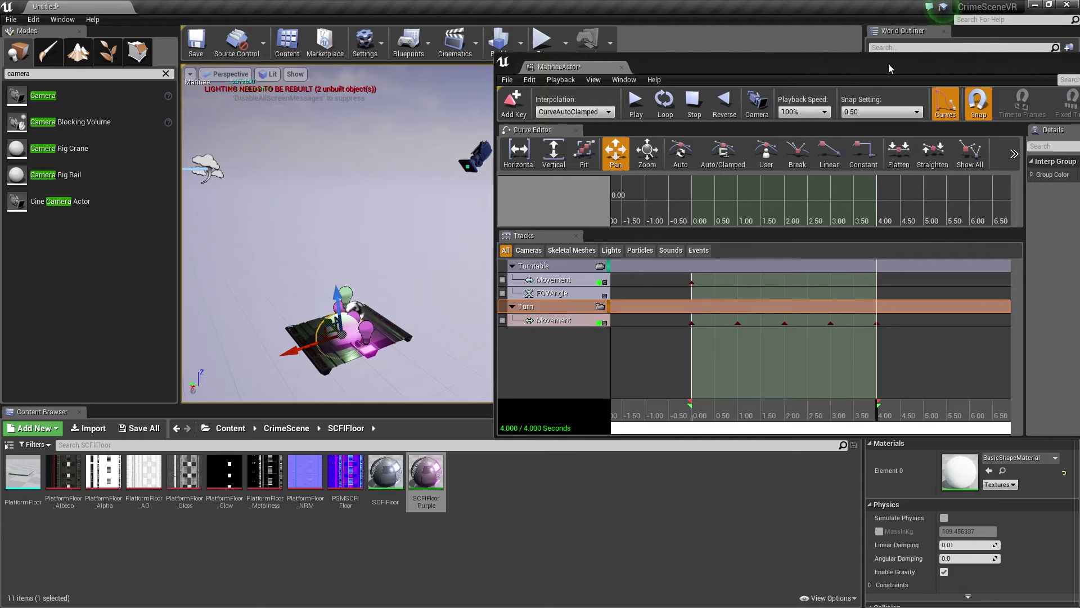
drag(889, 66, 853, 59)
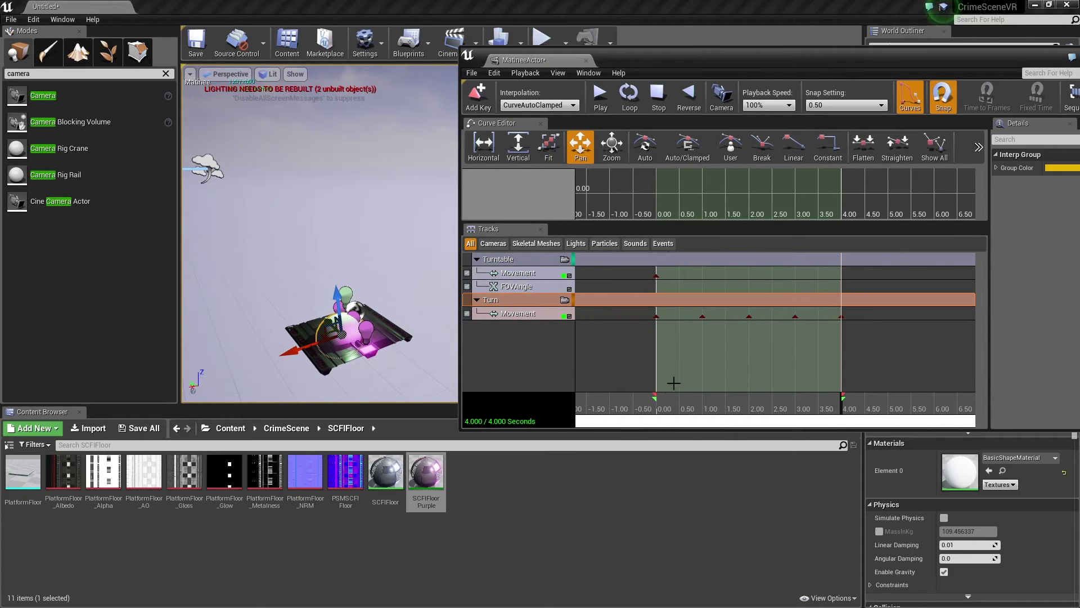
Step: Add keys at 1, 2, 3 and 4 seconds to the Turntable group's Movement track
drag(660, 413, 704, 416)
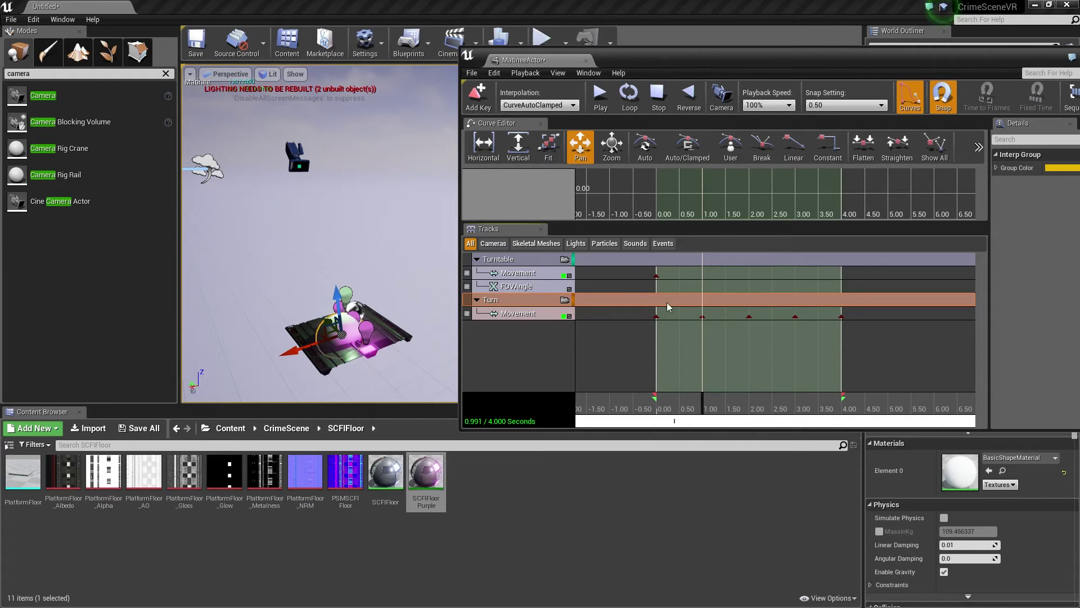
click(285, 162)
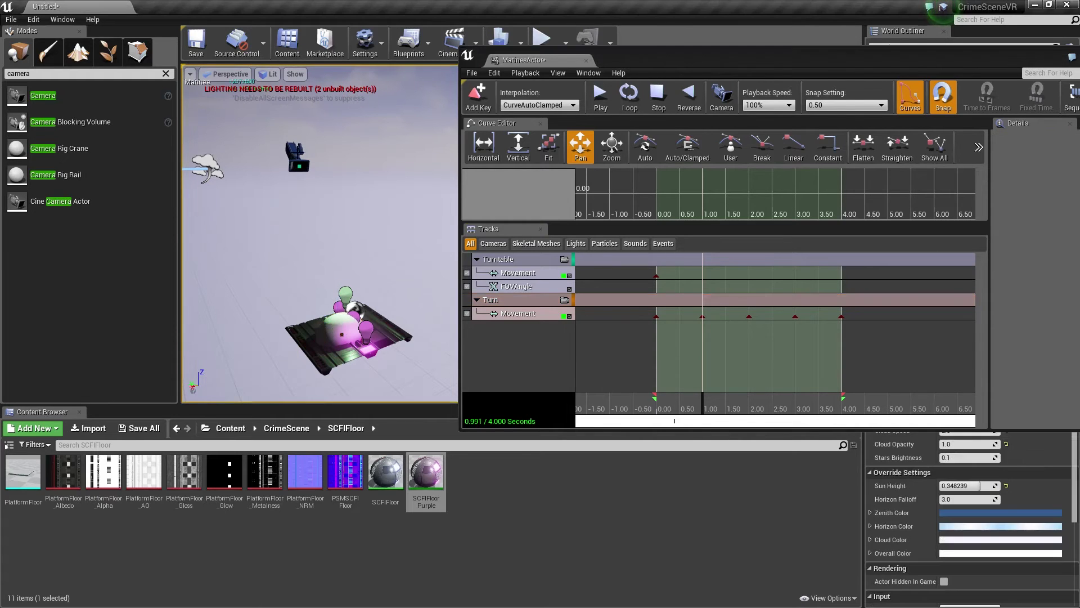
click(514, 276)
key(Return)
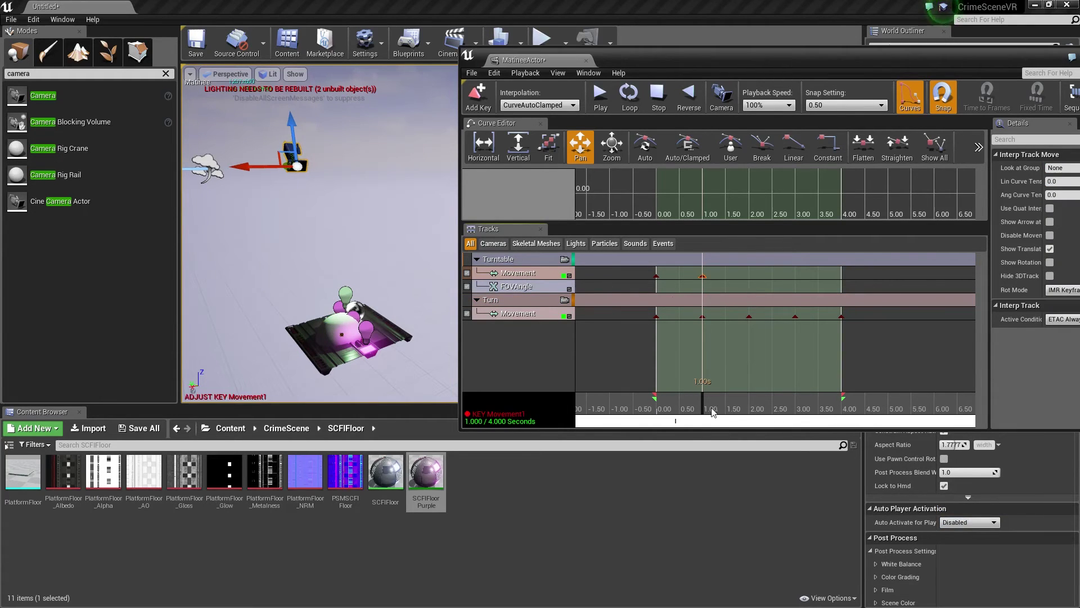
drag(703, 413, 751, 405)
key(Return)
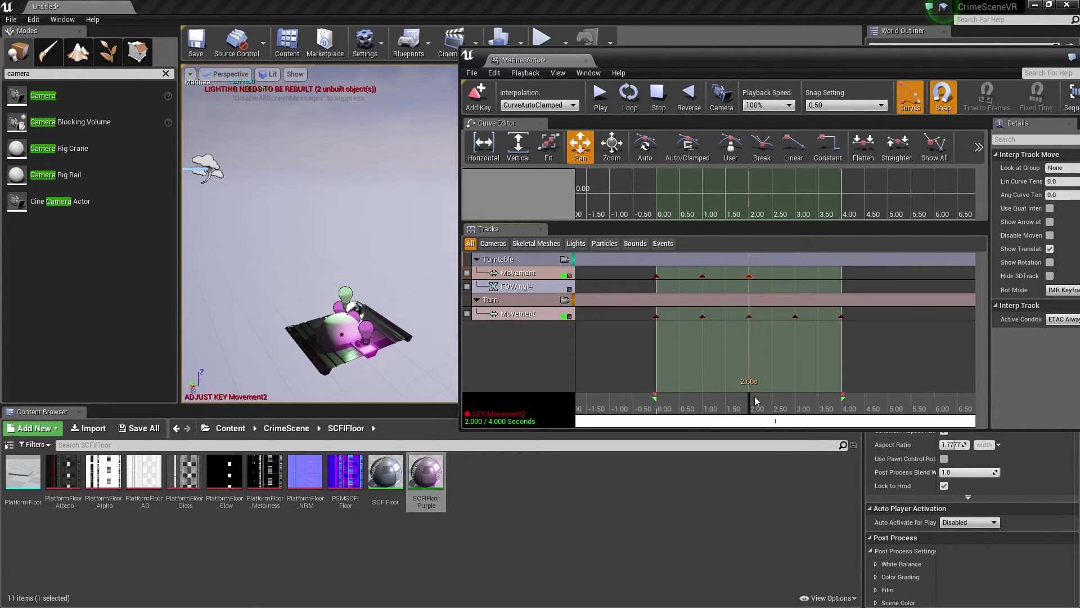
drag(751, 405, 842, 408)
key(Return)
key(Return)
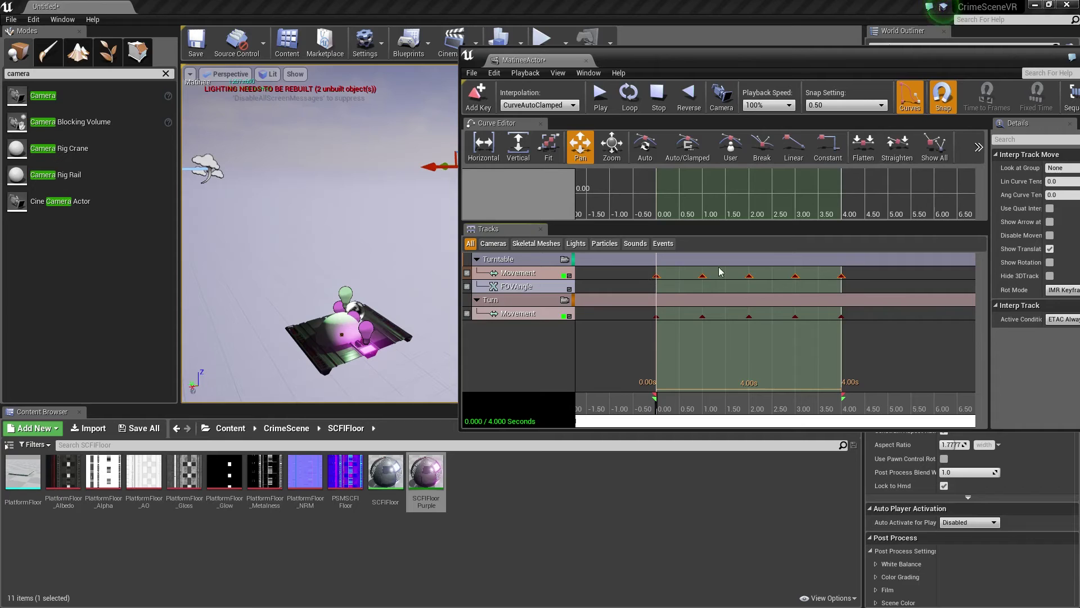
Step: Set the interpolation mode of all Turntable Movement keys to Linear
right_click(658, 277)
mouse_move(678, 283)
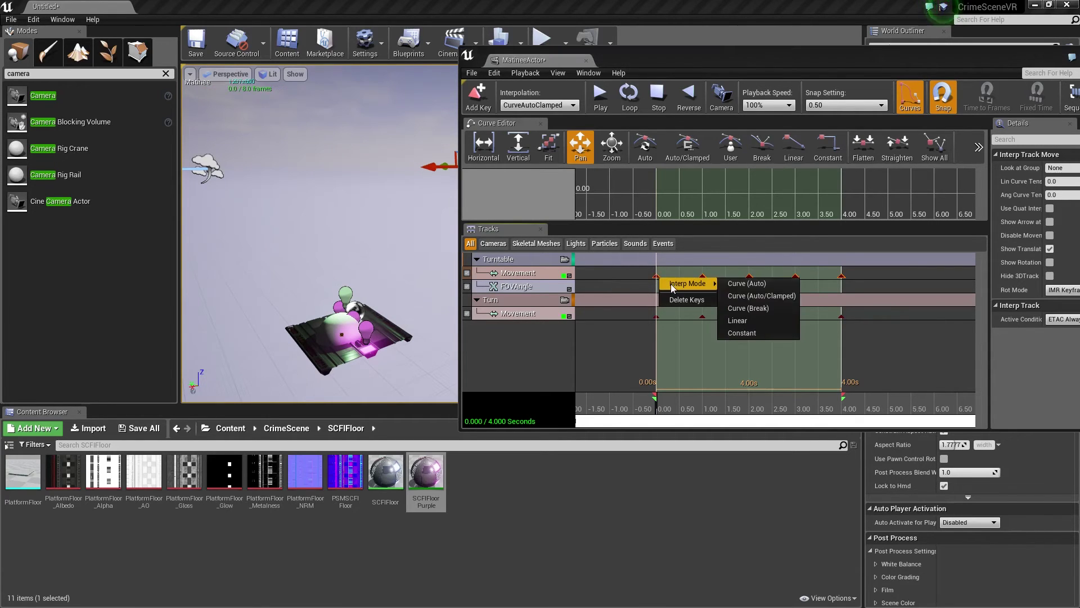
click(737, 321)
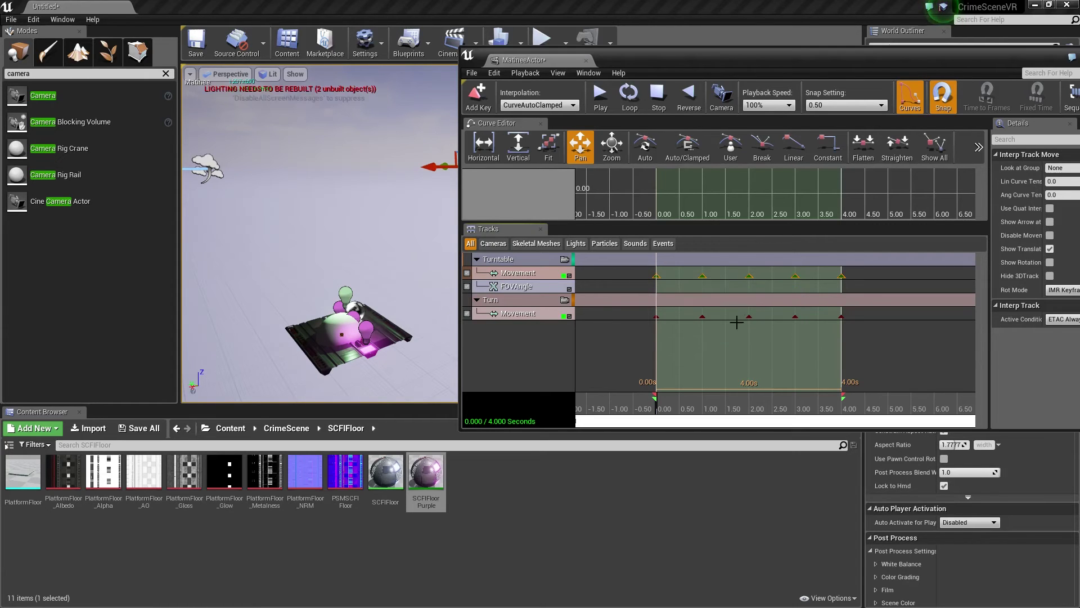
Step: Play the Matinee section in a loop to check the camera's motion, and stop the playback
drag(658, 412, 617, 423)
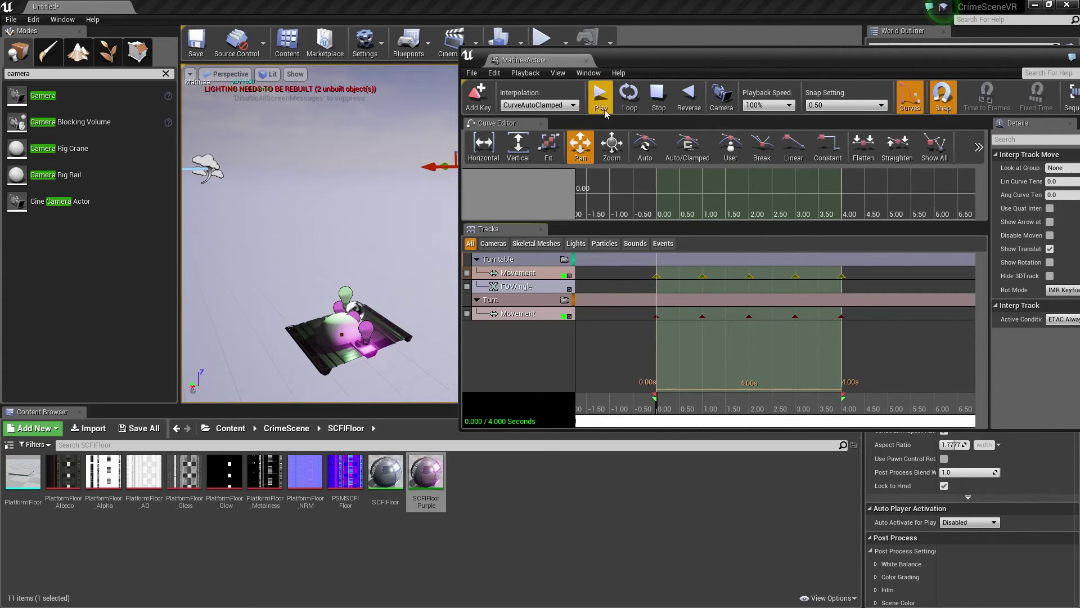
click(637, 105)
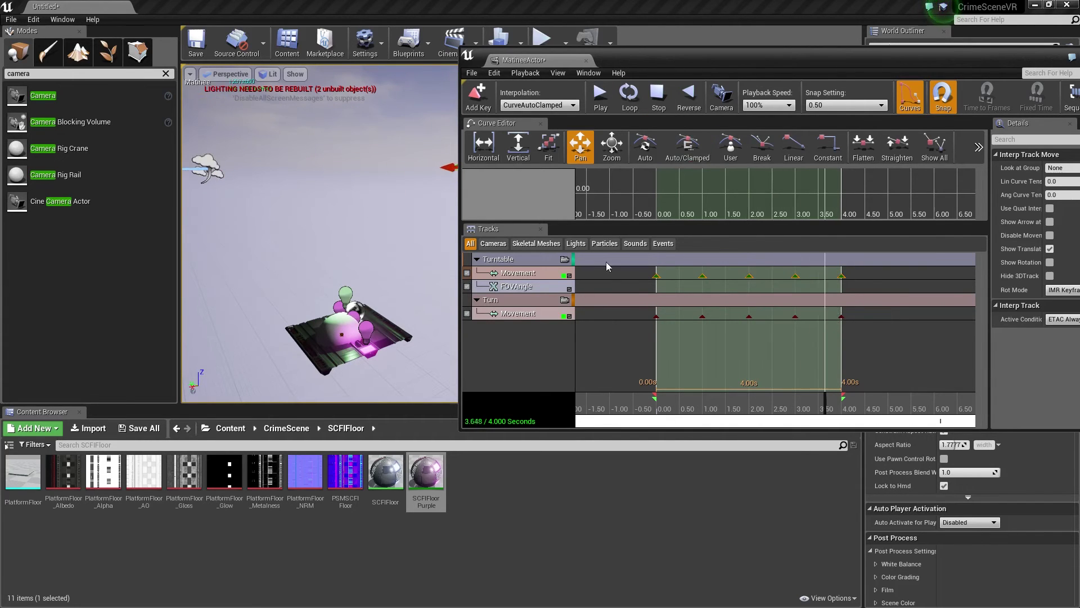
click(659, 97)
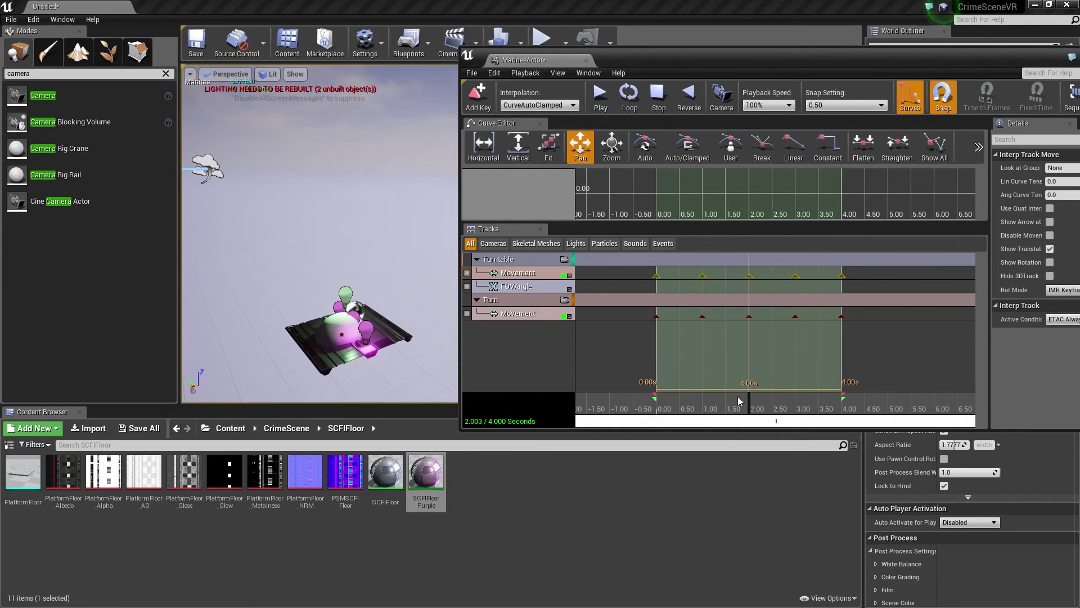
Step: Add a new director group to the Matinee
right_click(515, 349)
click(544, 455)
right_click(526, 384)
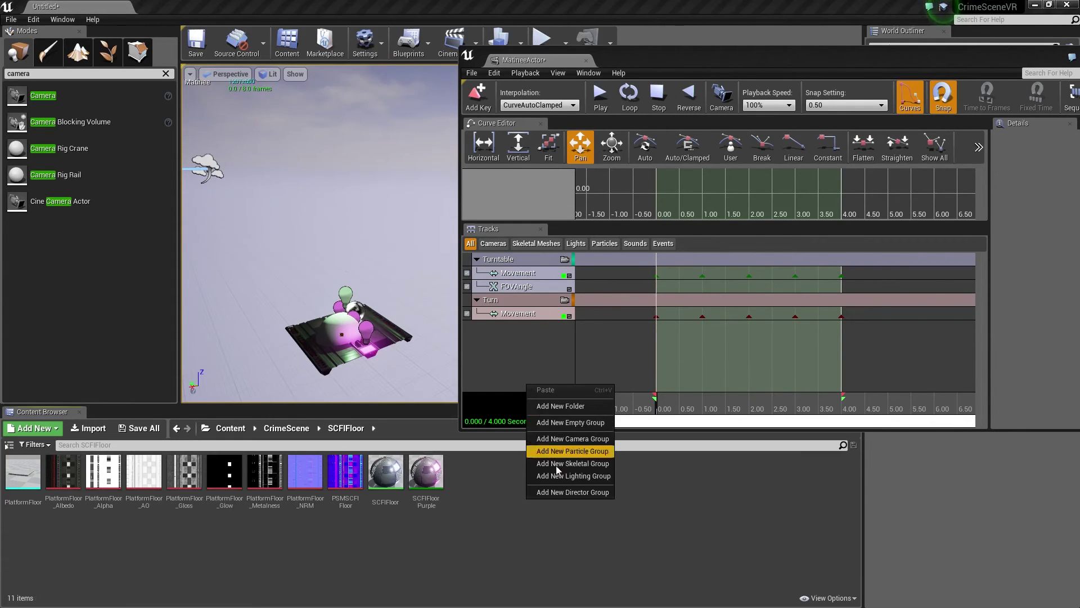
click(563, 495)
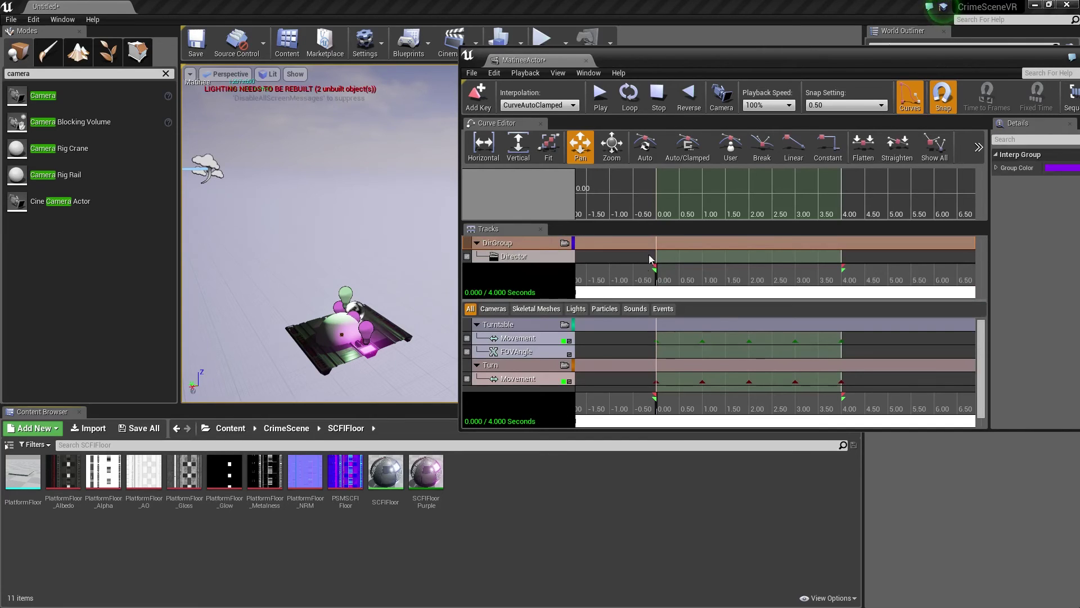
Step: Add a cut to the Turntable group at 0 seconds on the Director track, and play the Matinee in a loop
click(671, 261)
key(ctrl+x)
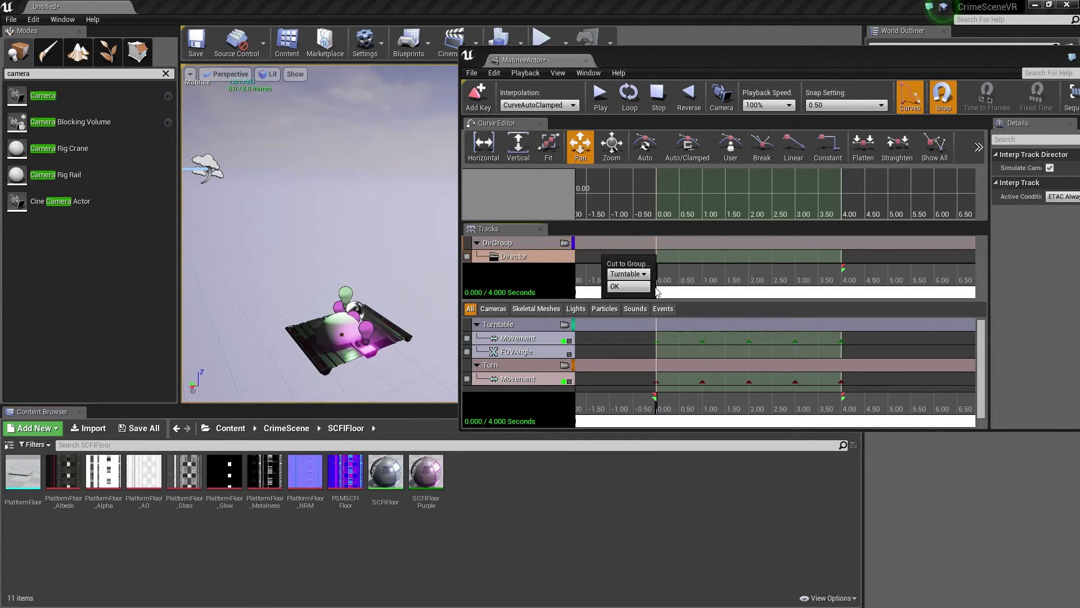
click(644, 274)
click(626, 285)
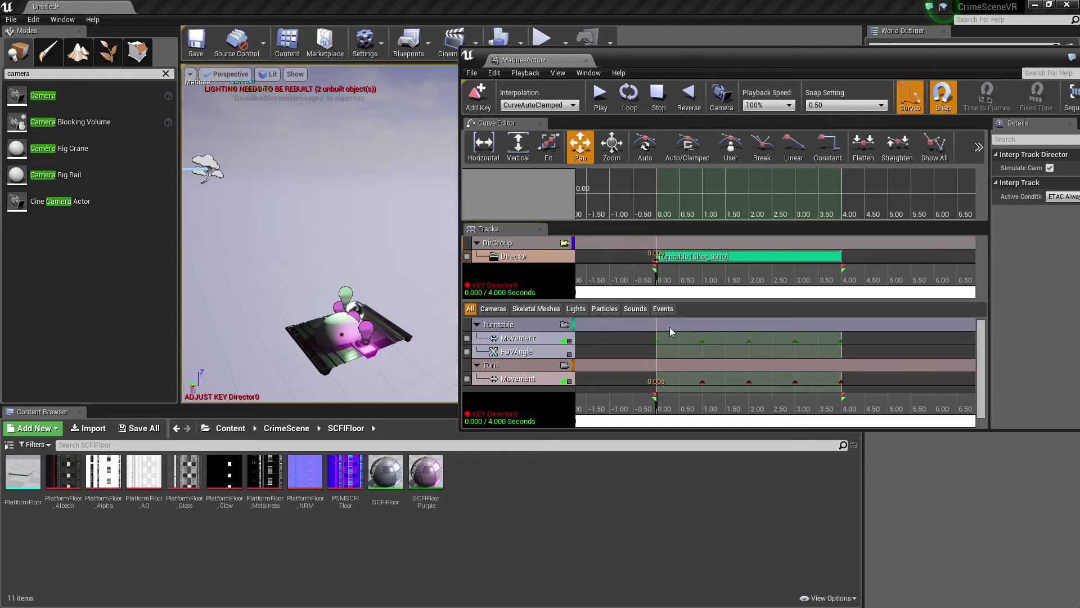
click(629, 96)
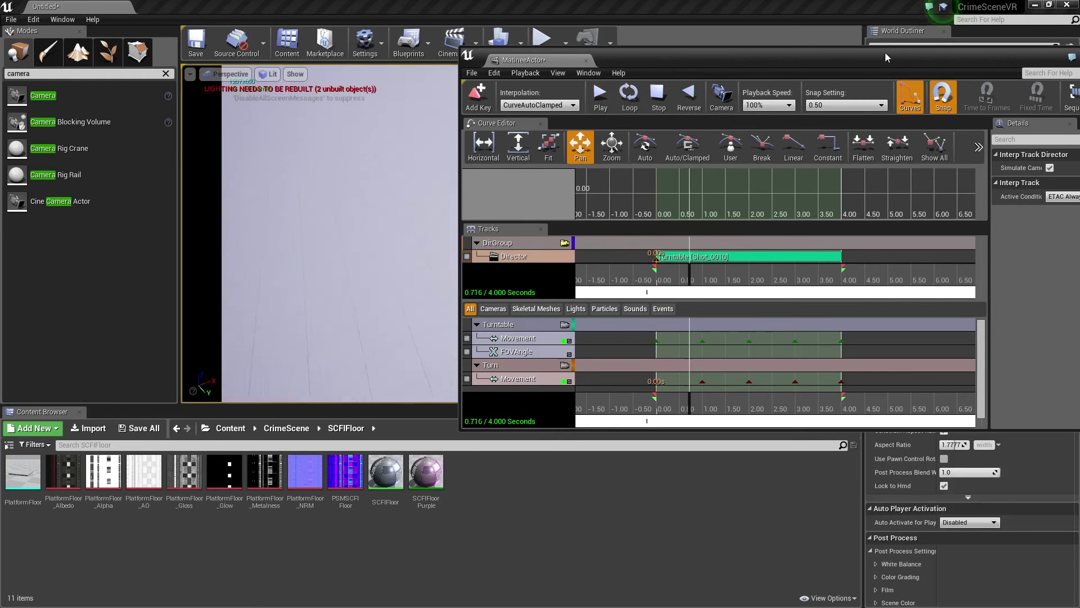
drag(885, 53, 1079, 75)
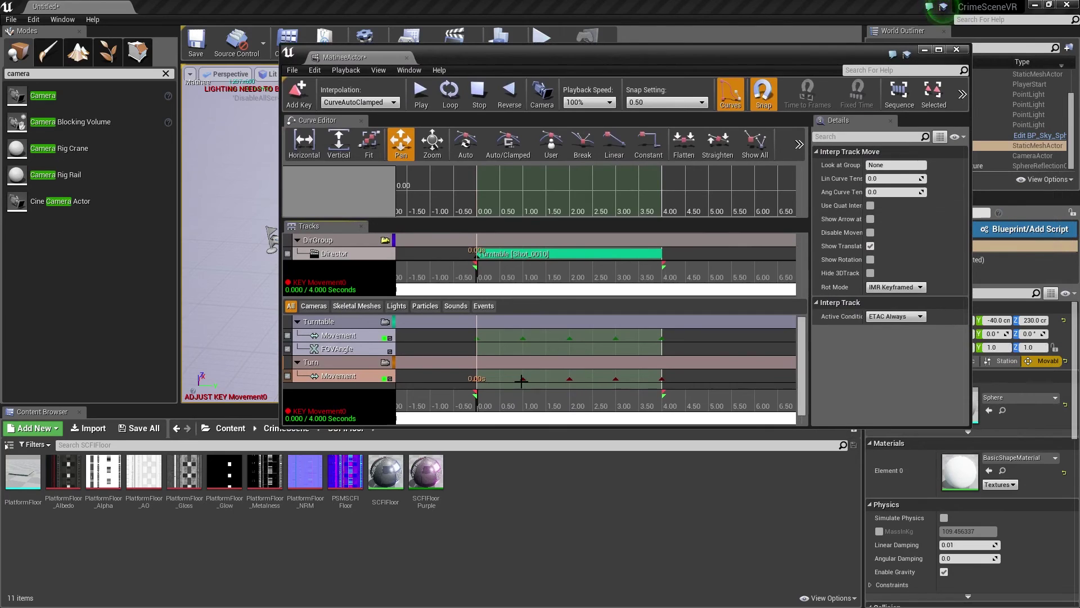
Step: Set the interpolation mode of all keys on the Turn group's Movement track to Linear
click(521, 381)
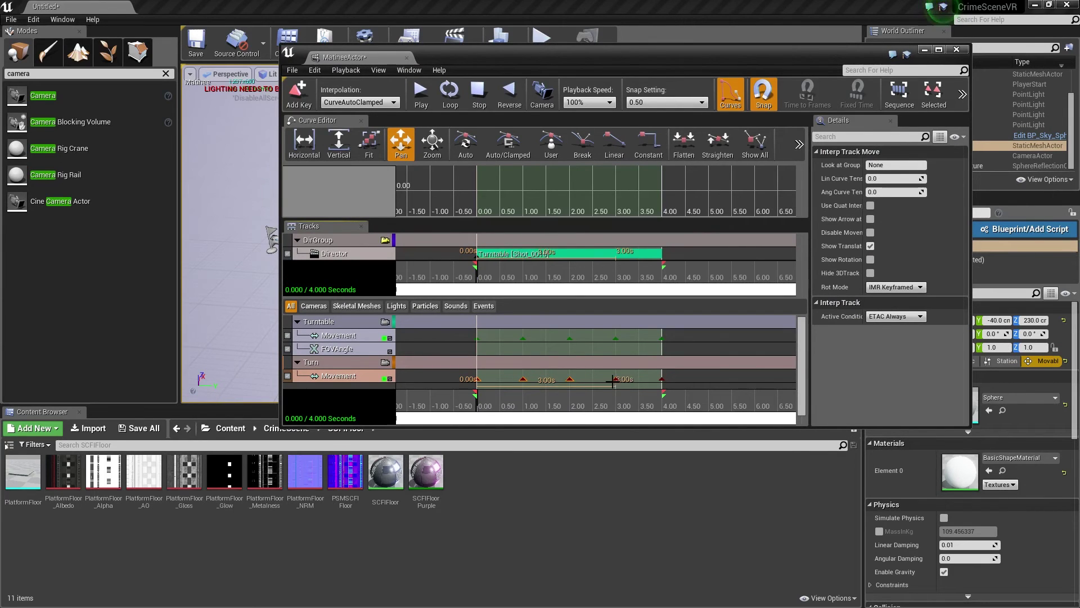
drag(661, 380, 662, 380)
right_click(661, 380)
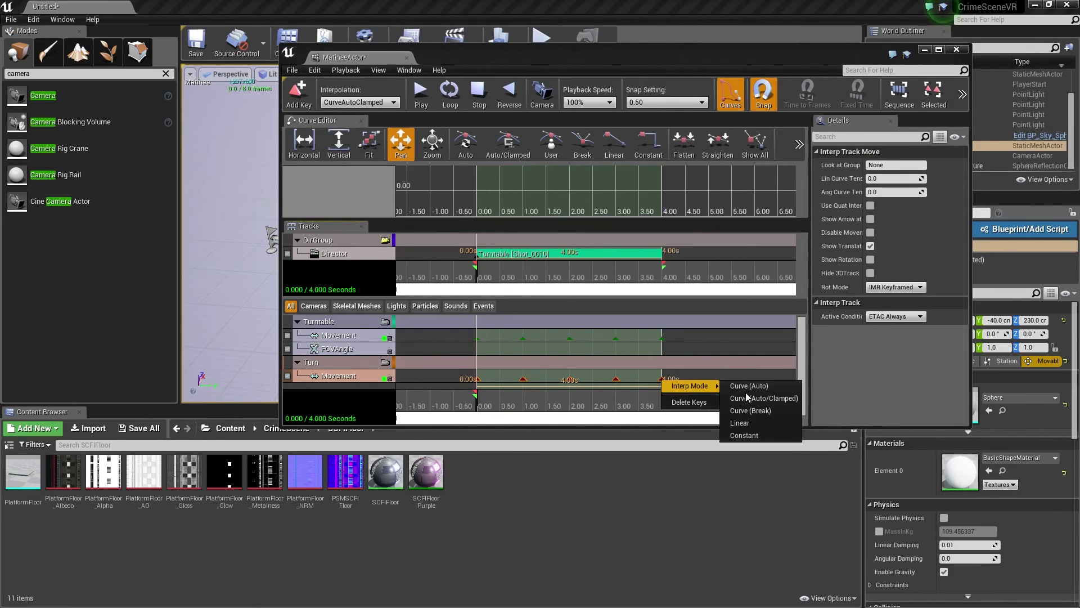
click(766, 392)
Step: Turn off the Visible rendering option of the central sphere, and deselect the sphere
drag(741, 58, 0, 57)
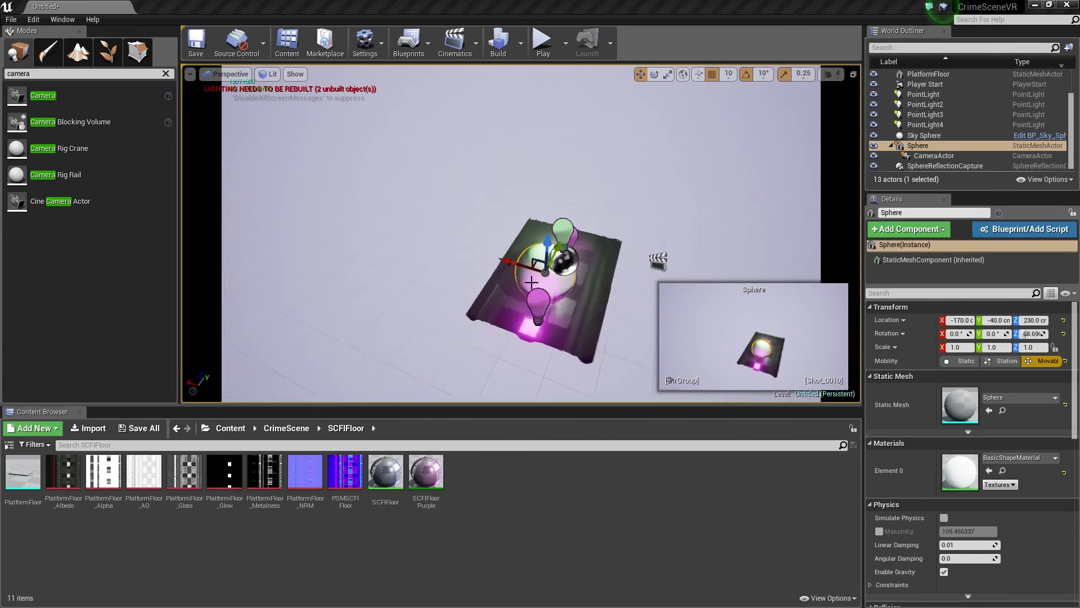
scroll(1019, 445, down, 10)
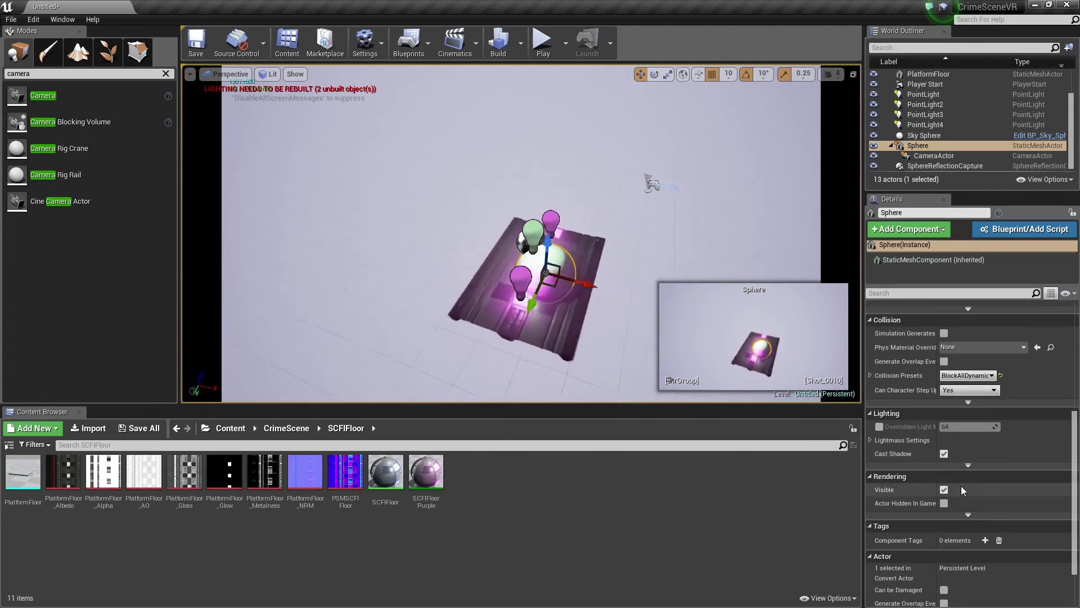
click(944, 422)
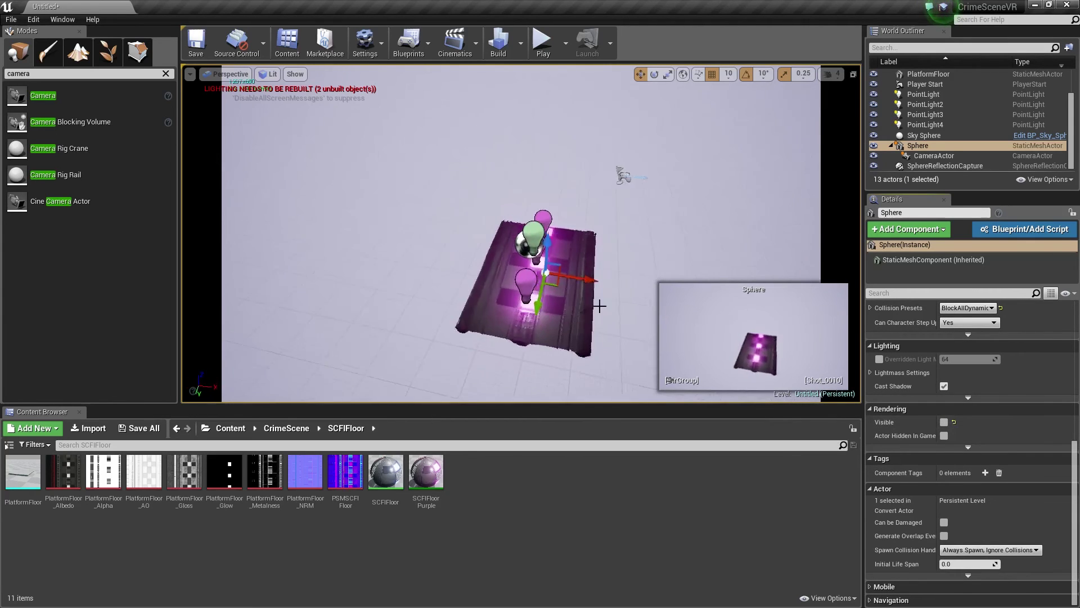
click(623, 224)
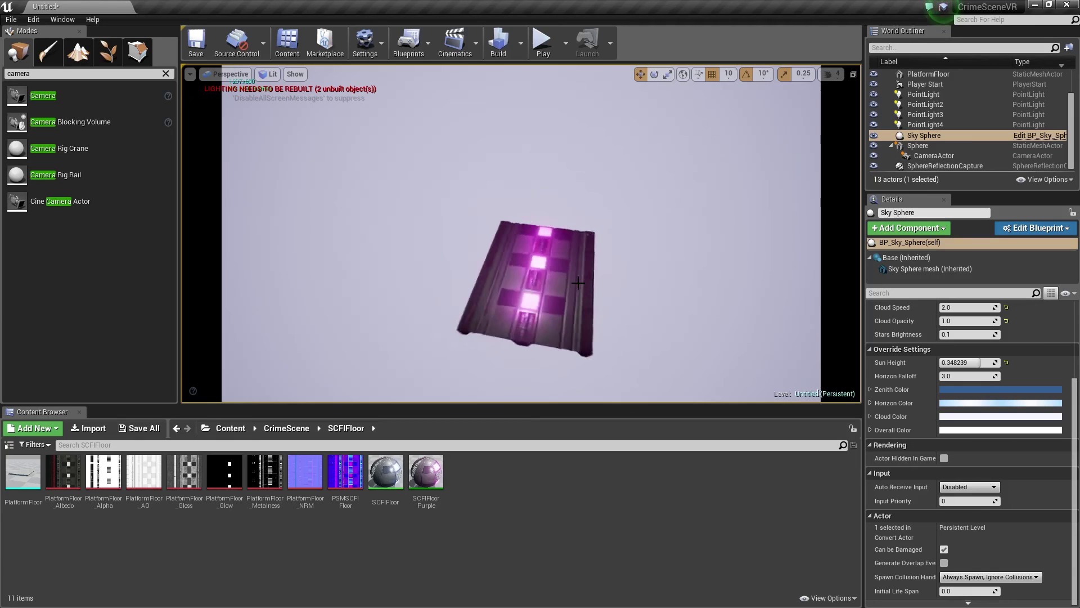
Step: Open the Matinee's movie render settings and set the resolution to 1920 x 1080 (16:9)
drag(1079, 107, 650, 109)
click(940, 148)
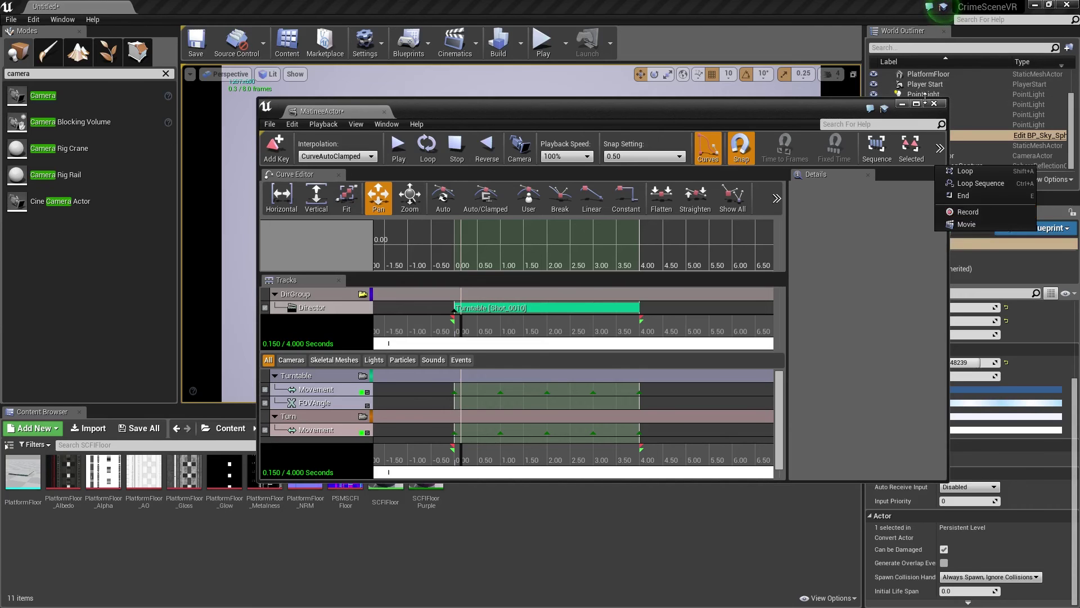
click(966, 223)
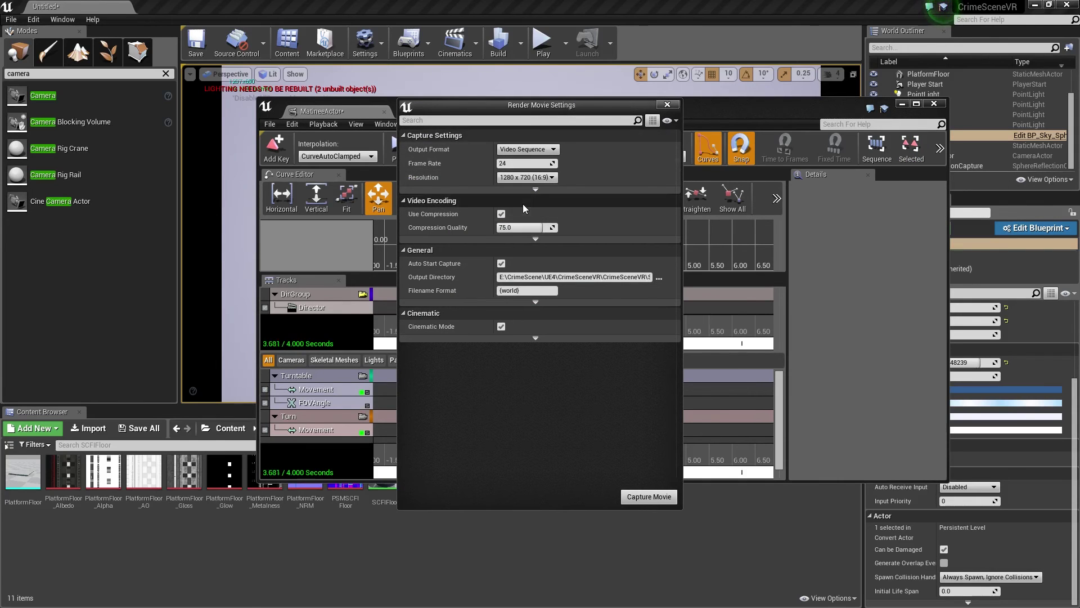
click(551, 178)
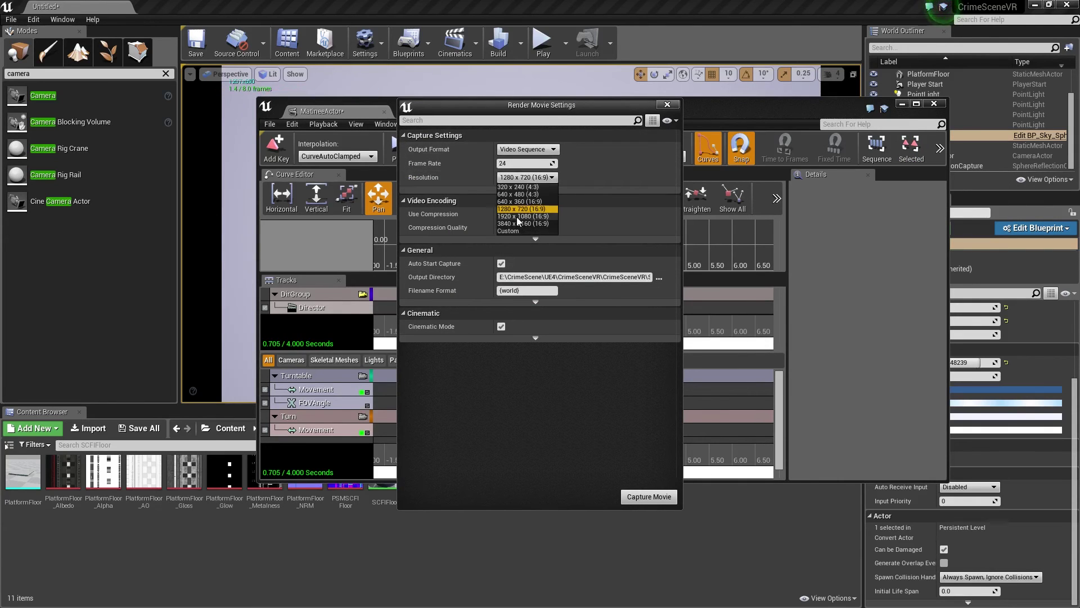
click(518, 217)
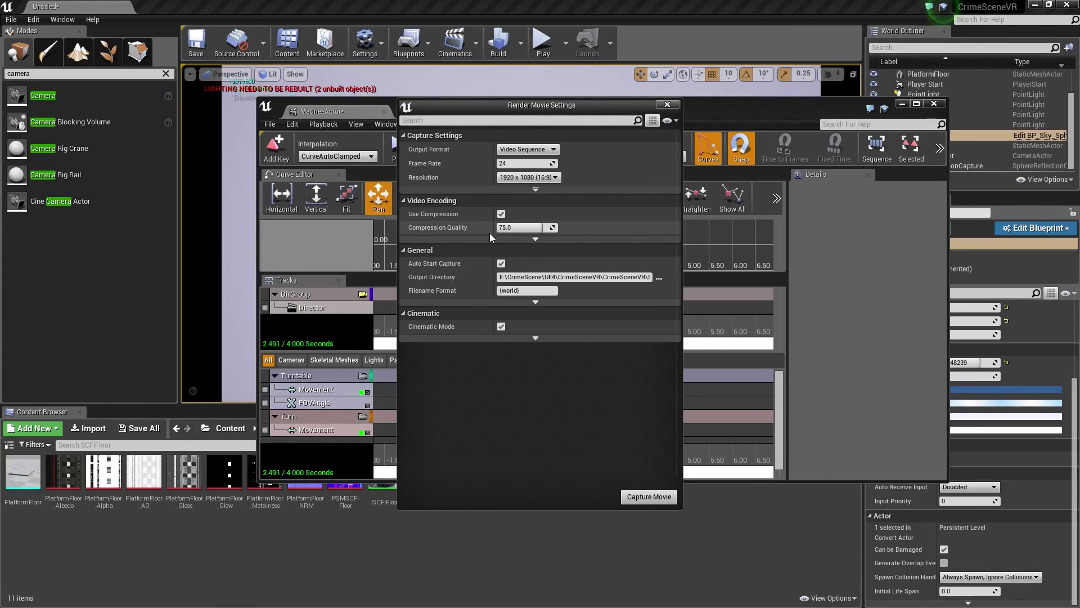
Step: Look through the available movie output formats, and put away the render settings and the Matinee editor
click(550, 149)
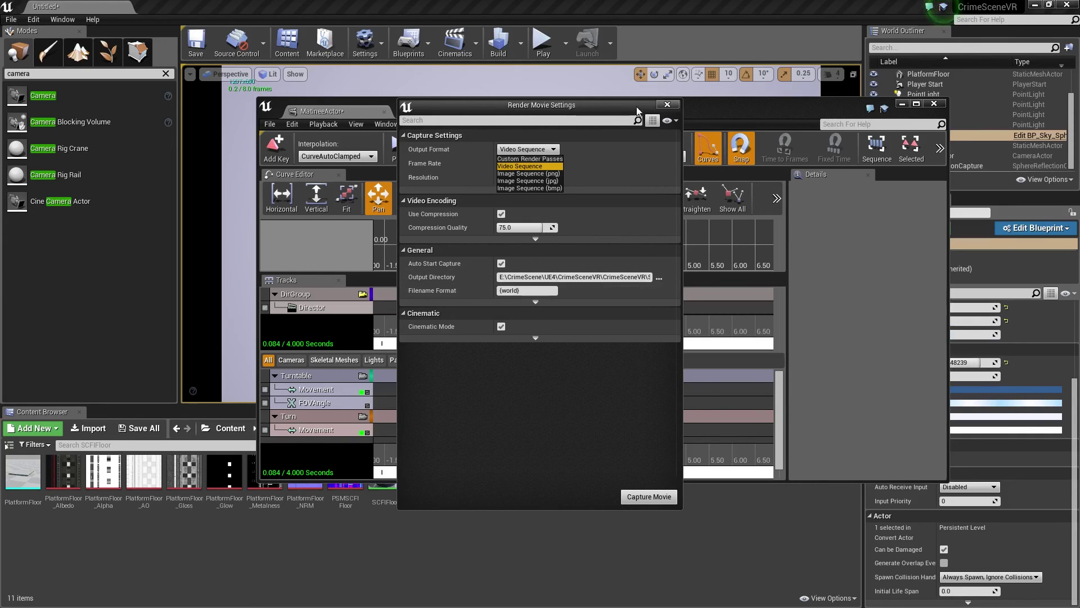
click(668, 104)
mouse_move(756, 112)
mouse_down()
mouse_move(1079, 153)
mouse_move(1079, 55)
mouse_move(1079, 65)
mouse_move(770, 100)
mouse_up()
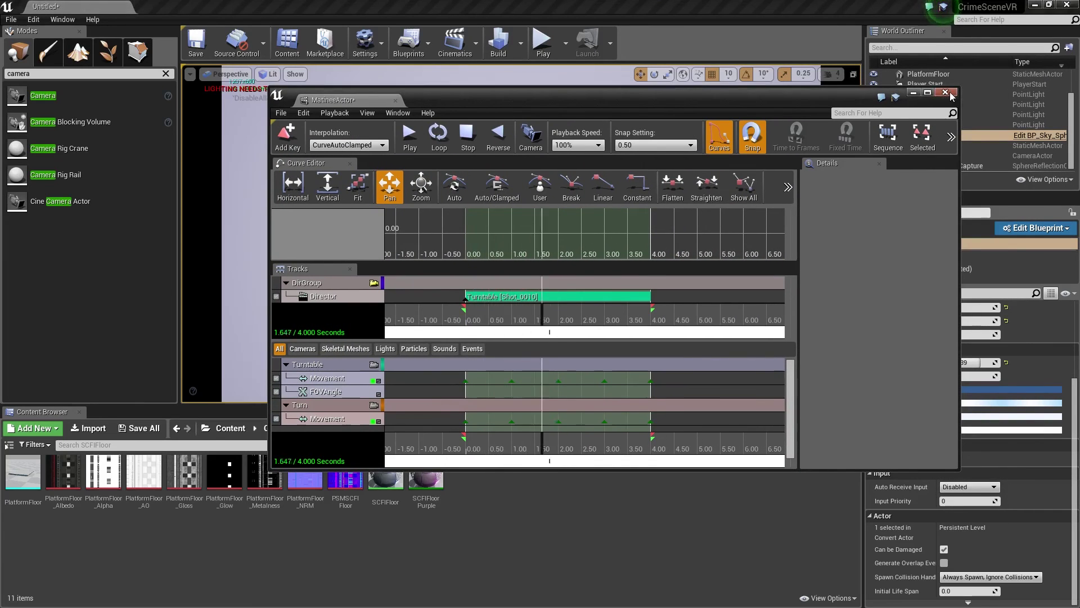
click(912, 95)
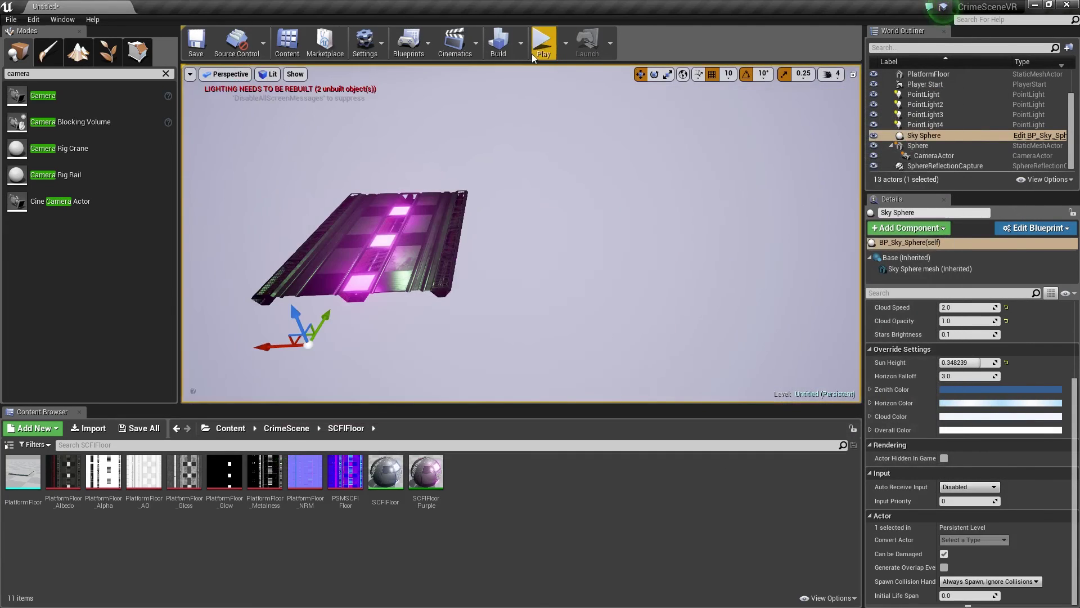
Step: Open the Level Blueprint and add a Set Cinematic Mode node connected to Event BeginPlay
click(415, 46)
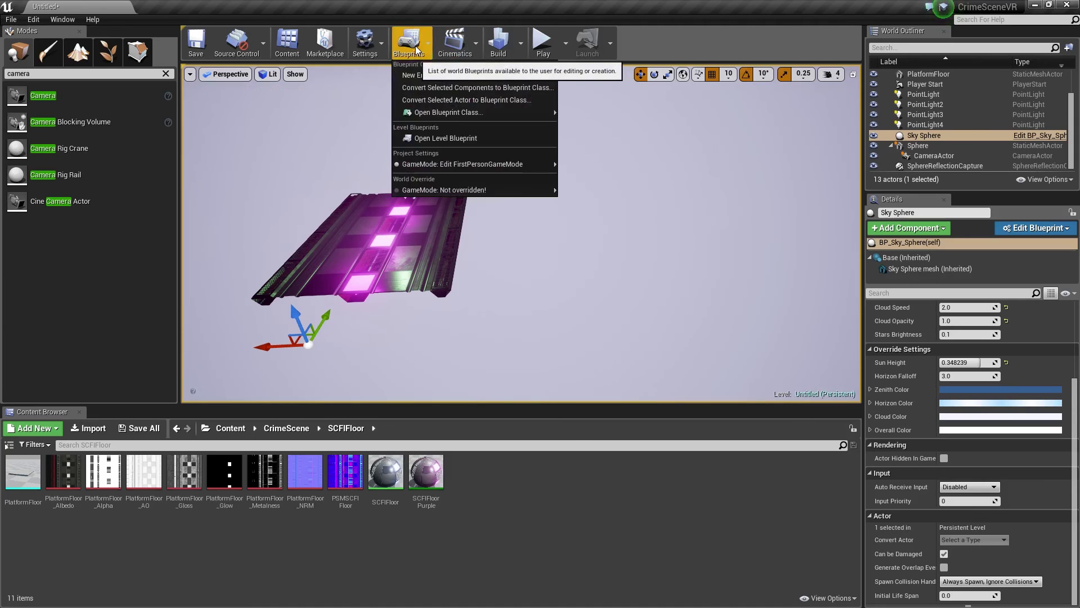
click(457, 134)
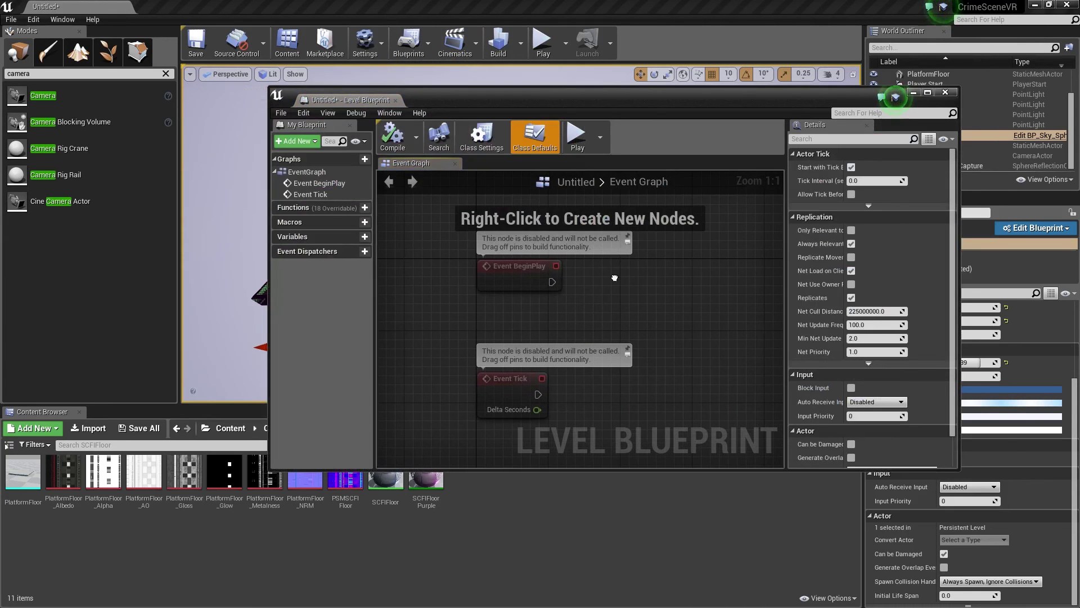
drag(552, 282, 678, 265)
text(set ci)
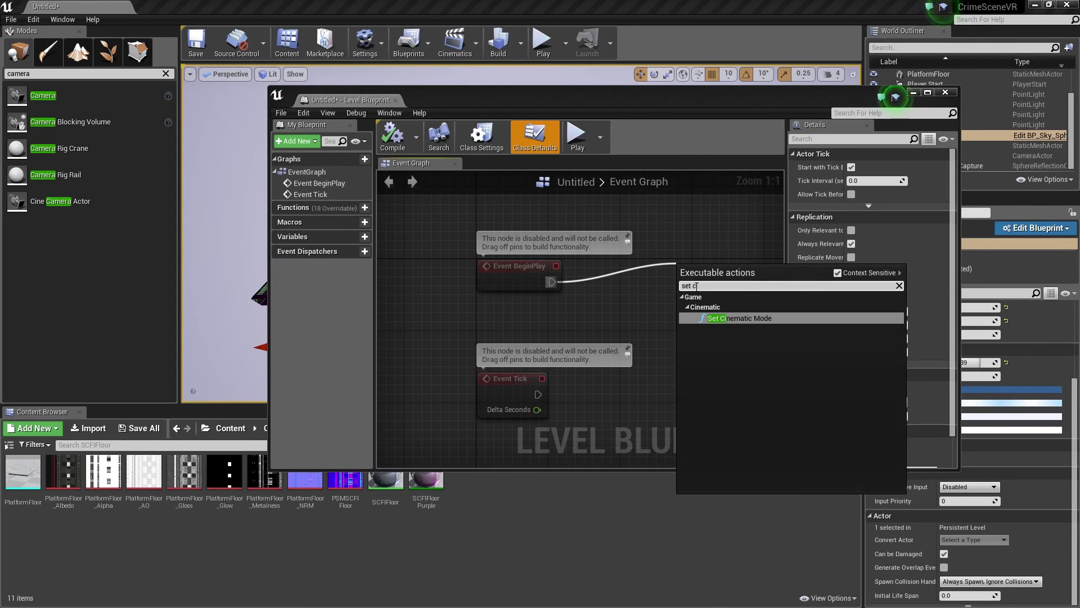
click(739, 317)
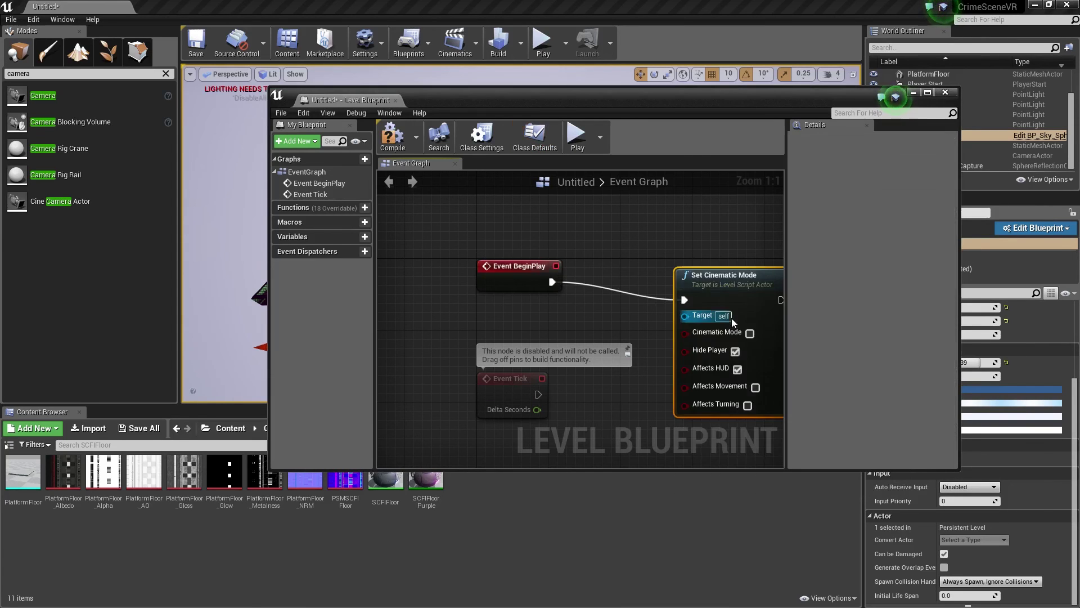
right_drag(705, 268, 534, 226)
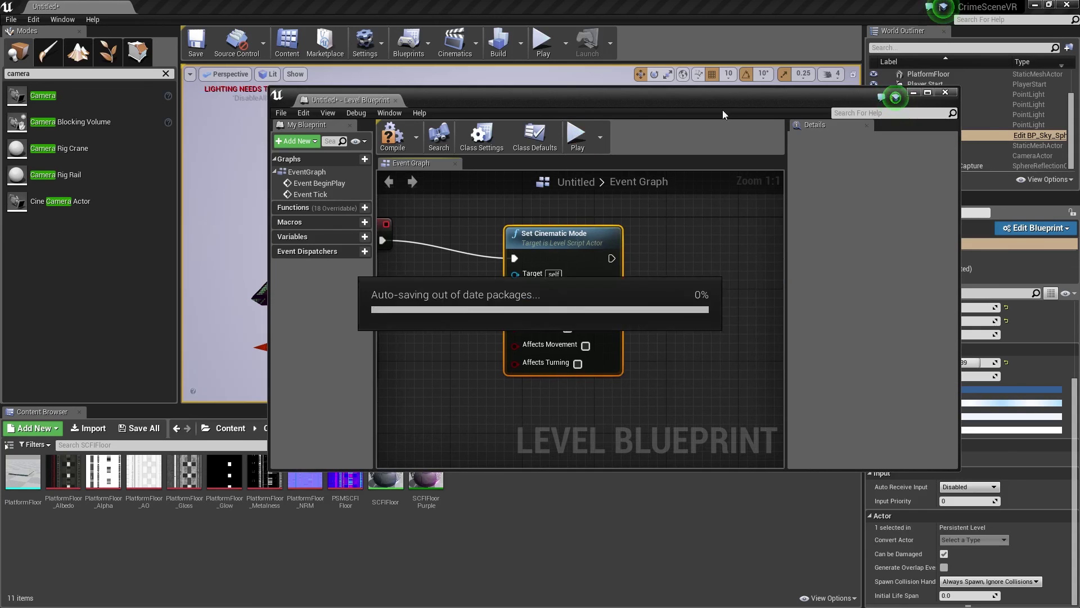
Step: Select the Matinee actor in the level and add a Play node targeting it to the Level Blueprint
drag(740, 104, 1054, 59)
mouse_move(514, 247)
right_down()
mouse_move(461, 264)
mouse_move(518, 247)
right_up()
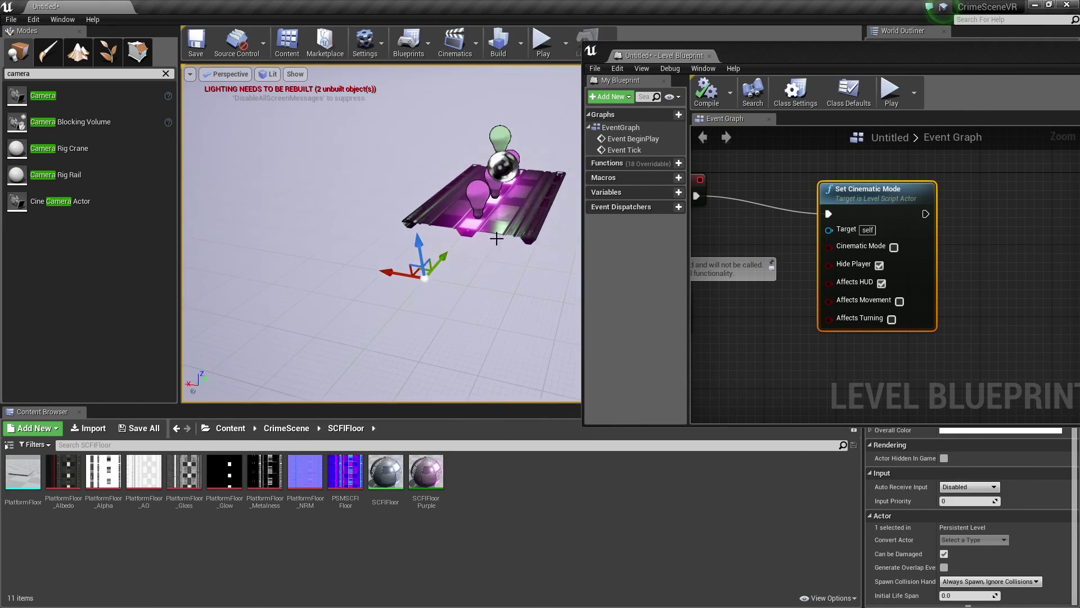
drag(490, 246, 482, 235)
click(433, 214)
drag(866, 55, 770, 35)
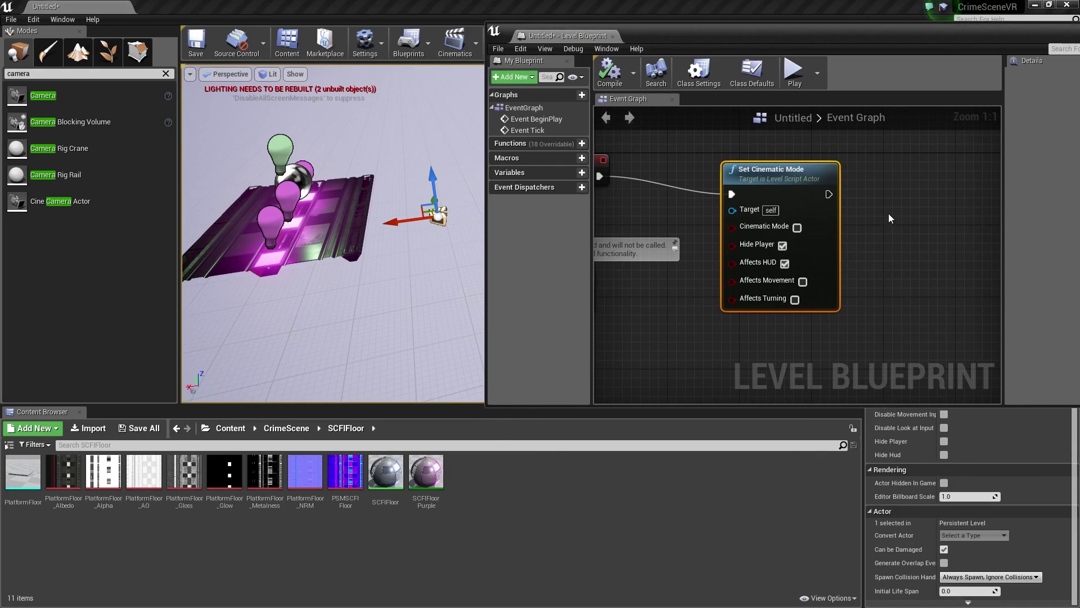
right_click(879, 180)
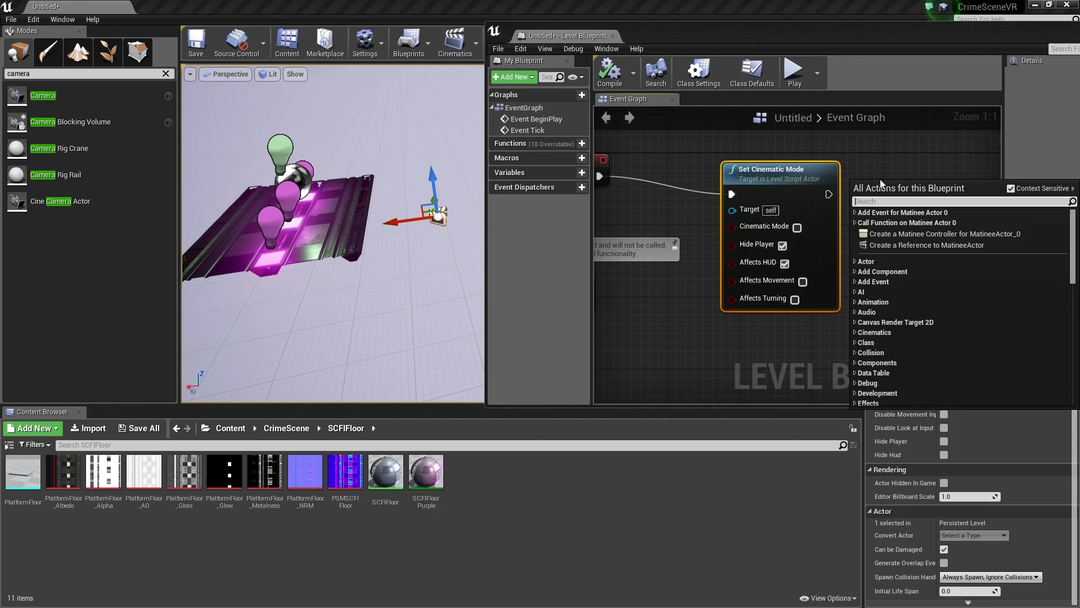
text(play m)
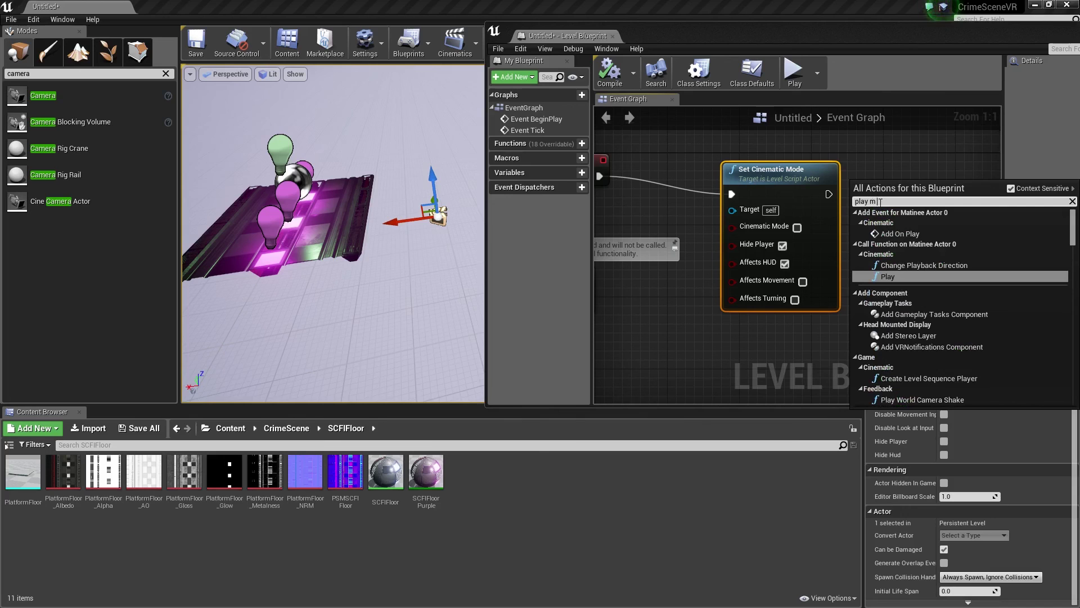
text( at)
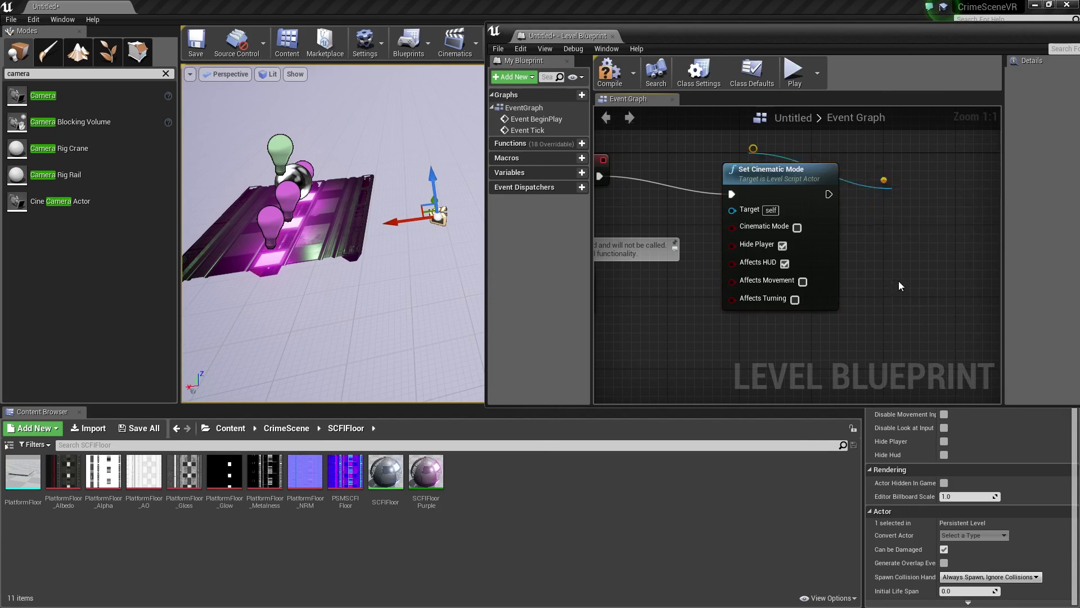
Step: Connect Set Cinematic Mode to the Play node, and enable its Cinematic Mode option
drag(798, 158, 803, 352)
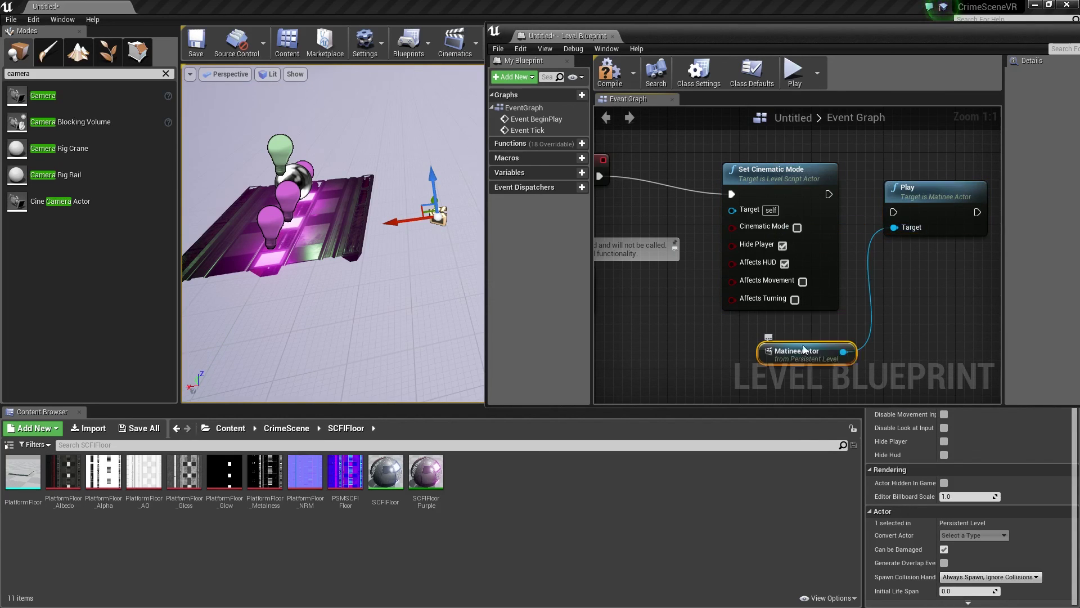
drag(829, 194, 894, 212)
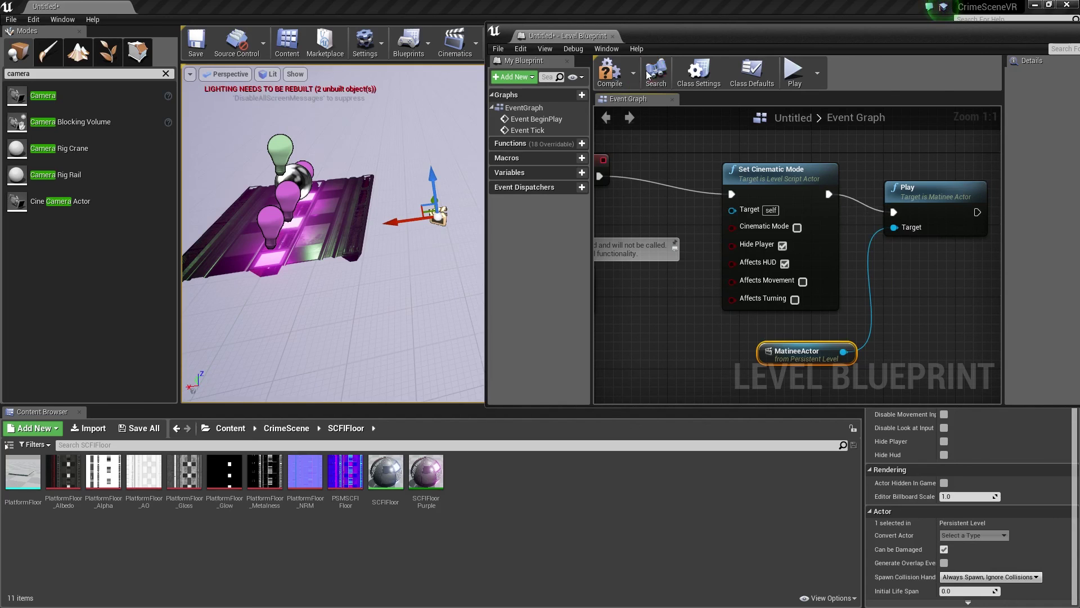
click(797, 228)
Step: Play the level in the editor to check the turntable camera animation, and stop the play session
click(794, 70)
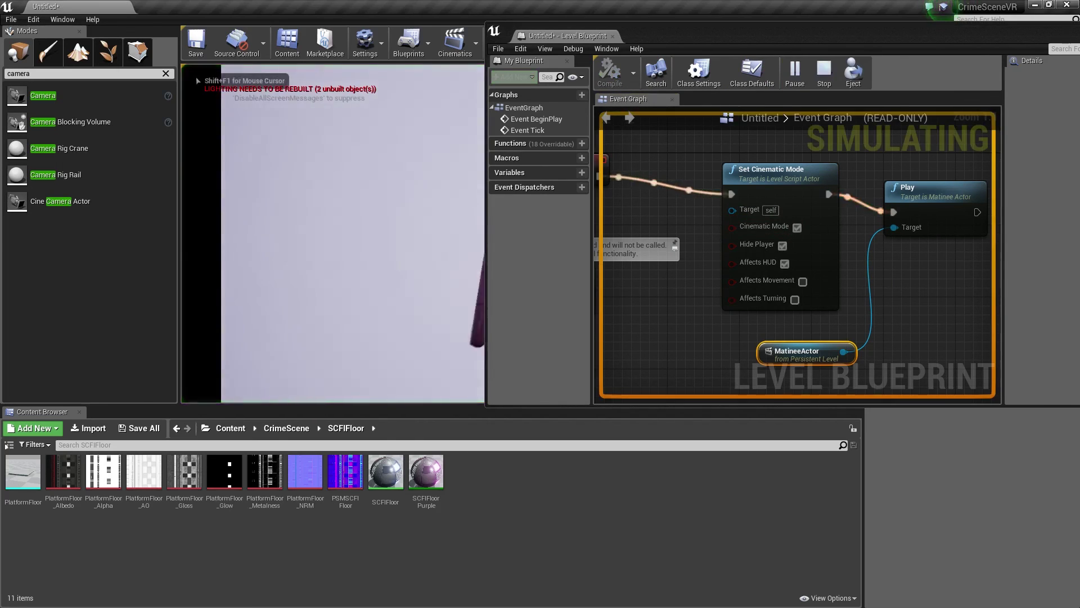
key(Escape)
drag(757, 35, 1079, 77)
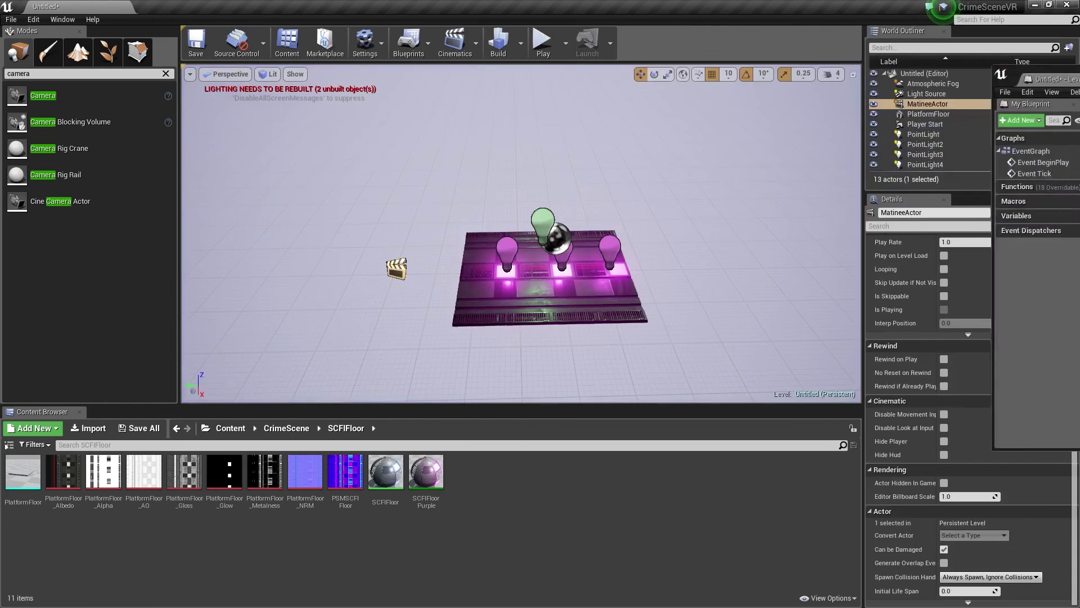
click(537, 42)
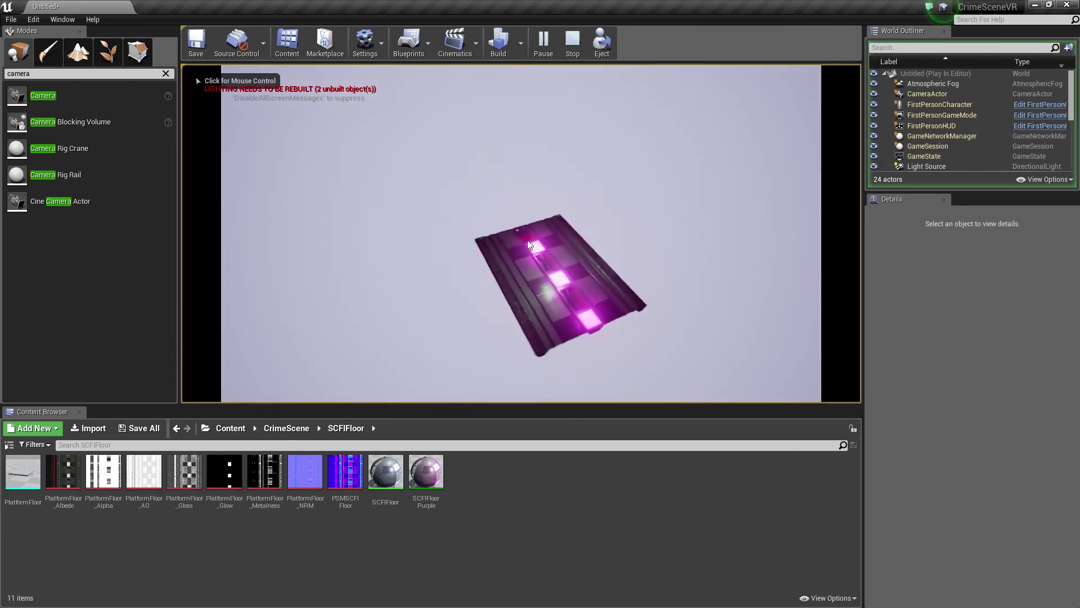
click(548, 239)
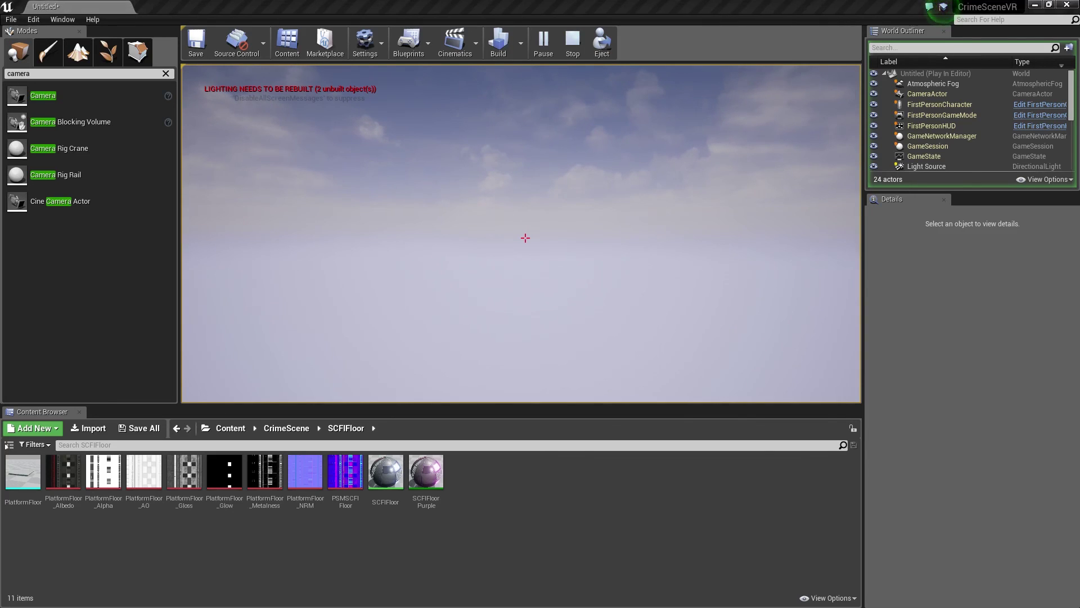
click(525, 238)
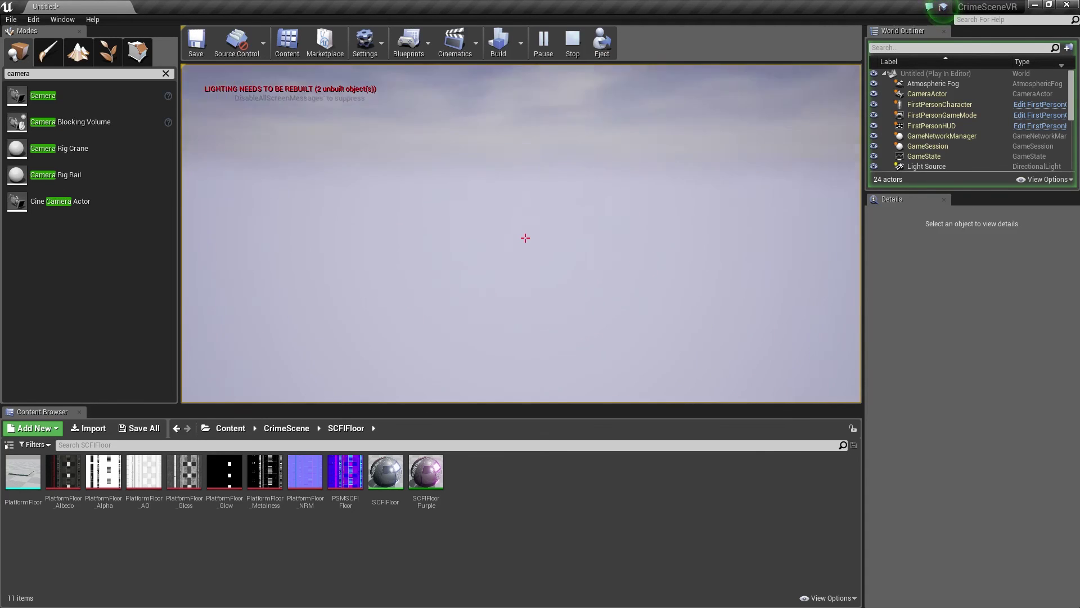
key(Escape)
Step: Select the PlatformFloor mesh and focus the perspective view on it
right_drag(620, 212, 237, 219)
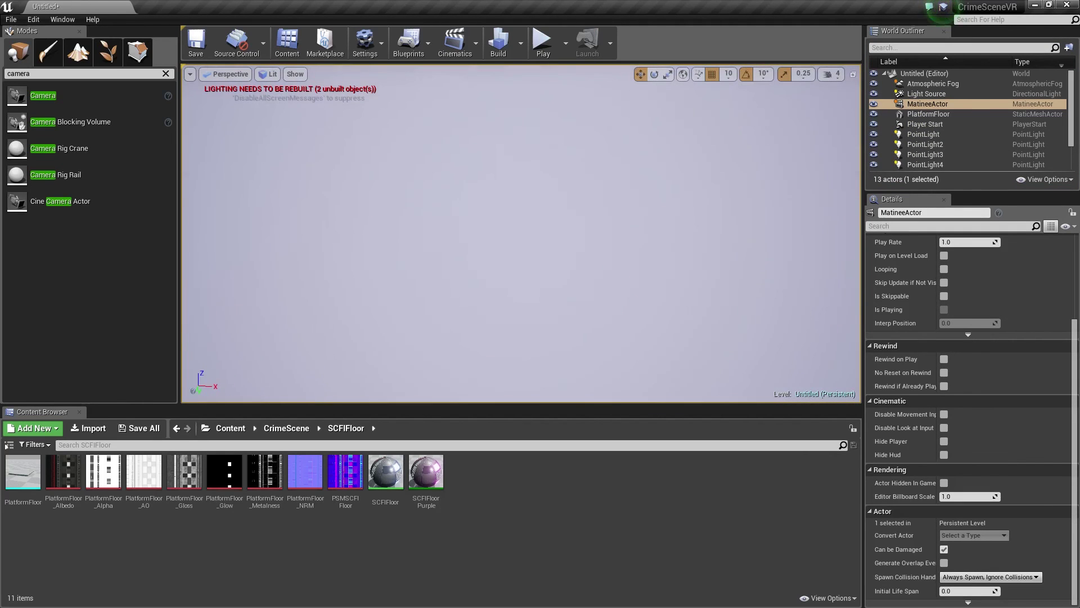
click(905, 115)
key(f)
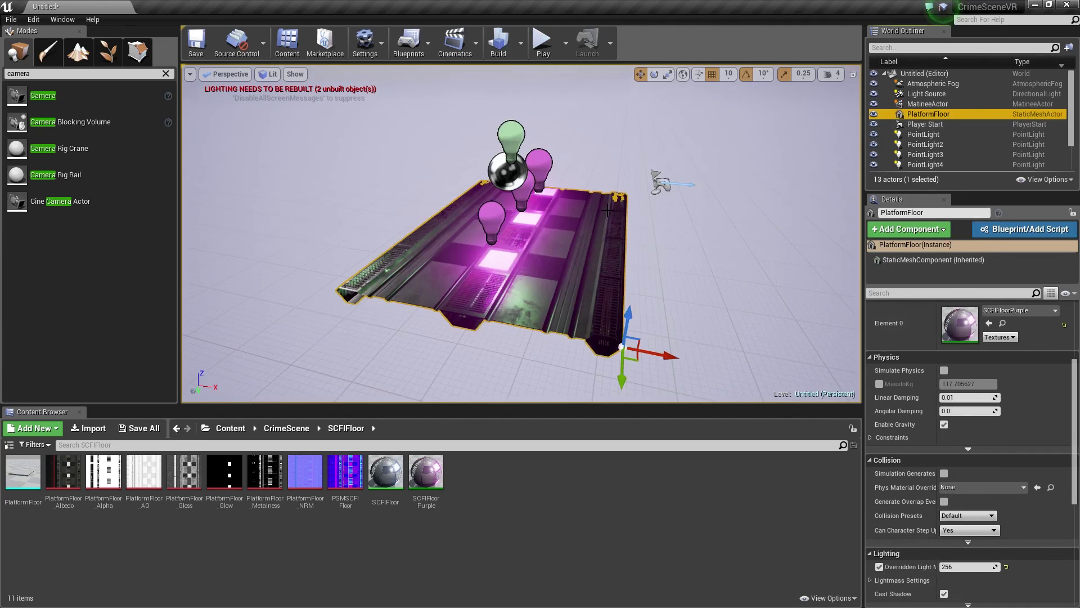
middle_drag(703, 213, 669, 214)
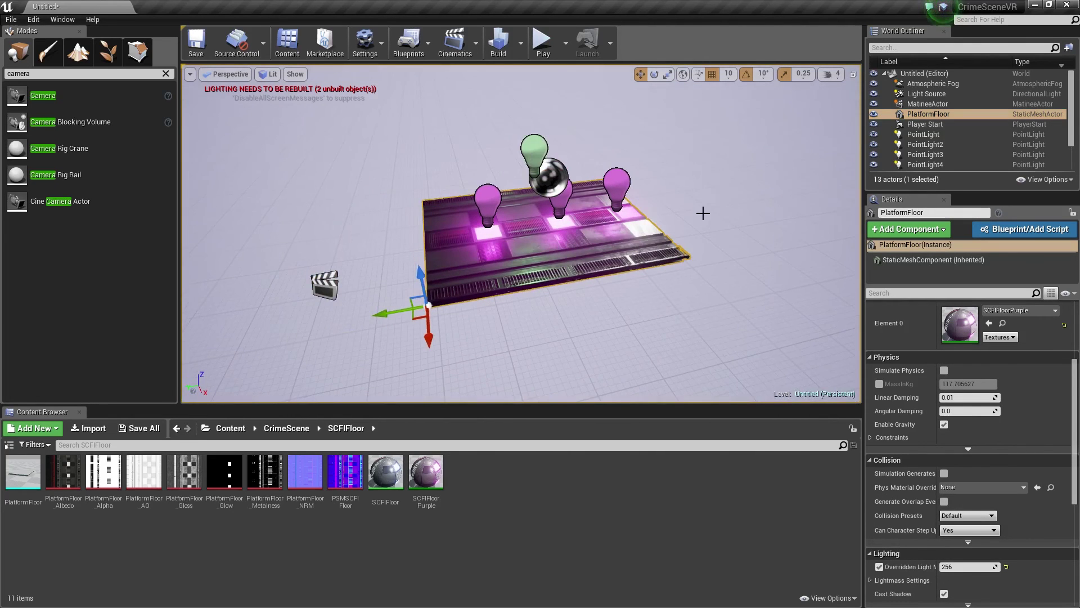